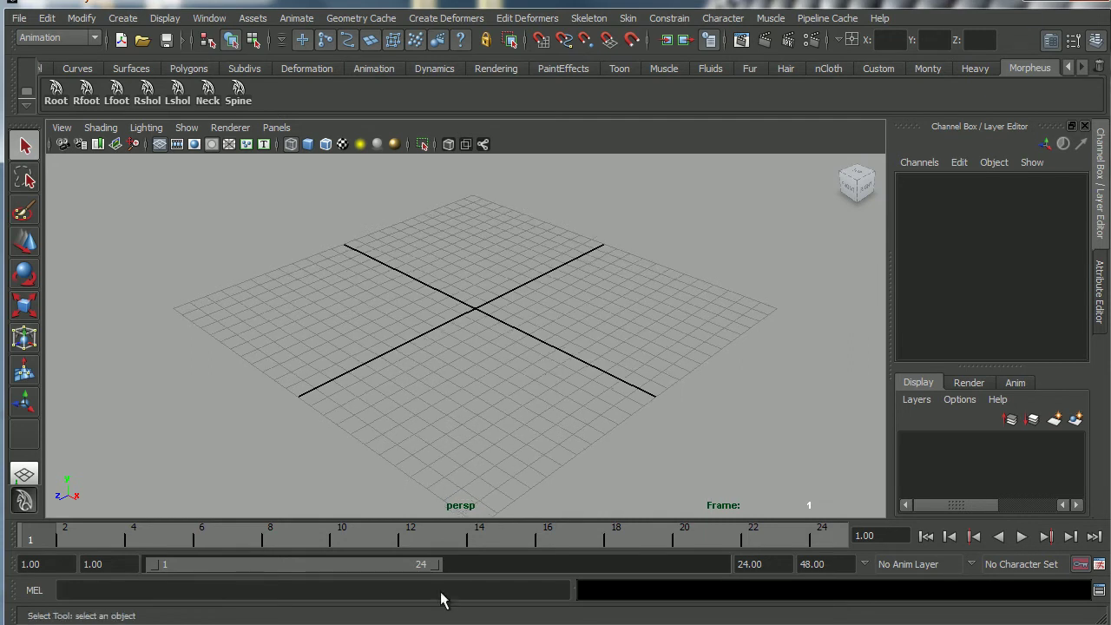
- Switch to the web browser and search Google for "flour sack character rig maya"
{"action": "key", "text": "alt+Tab"}
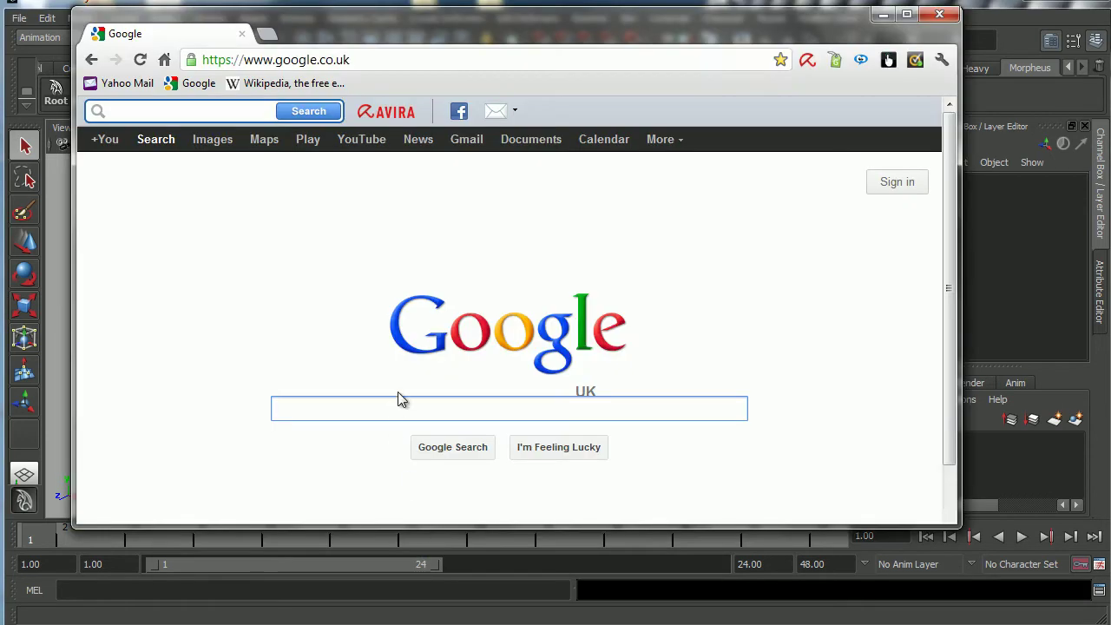
{"action": "type", "text": "flour sack"}
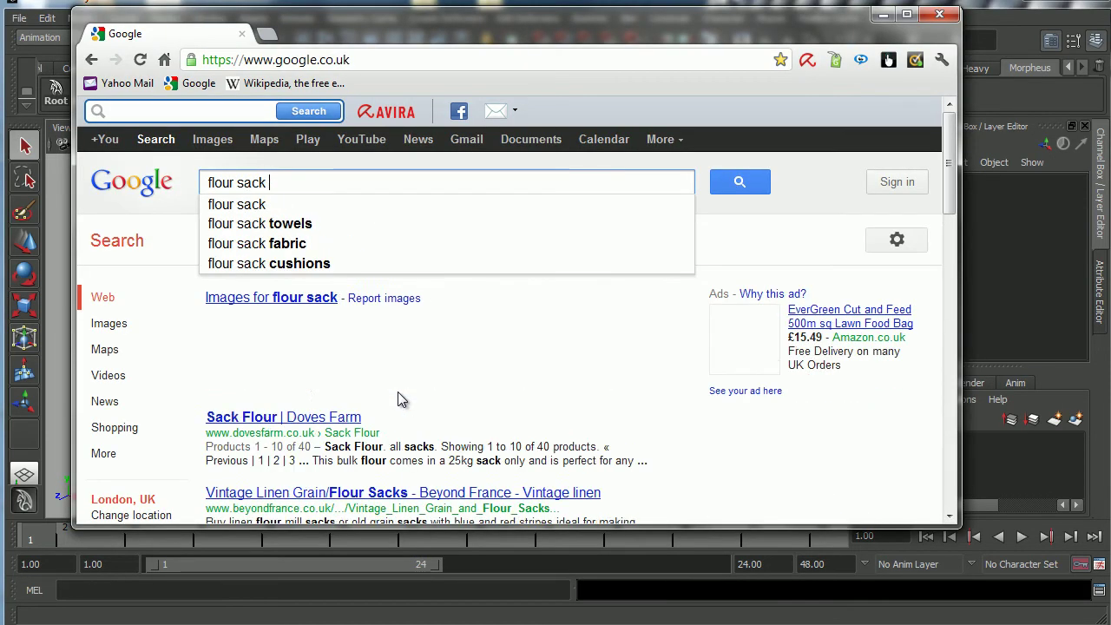
{"action": "type", "text": " rig "}
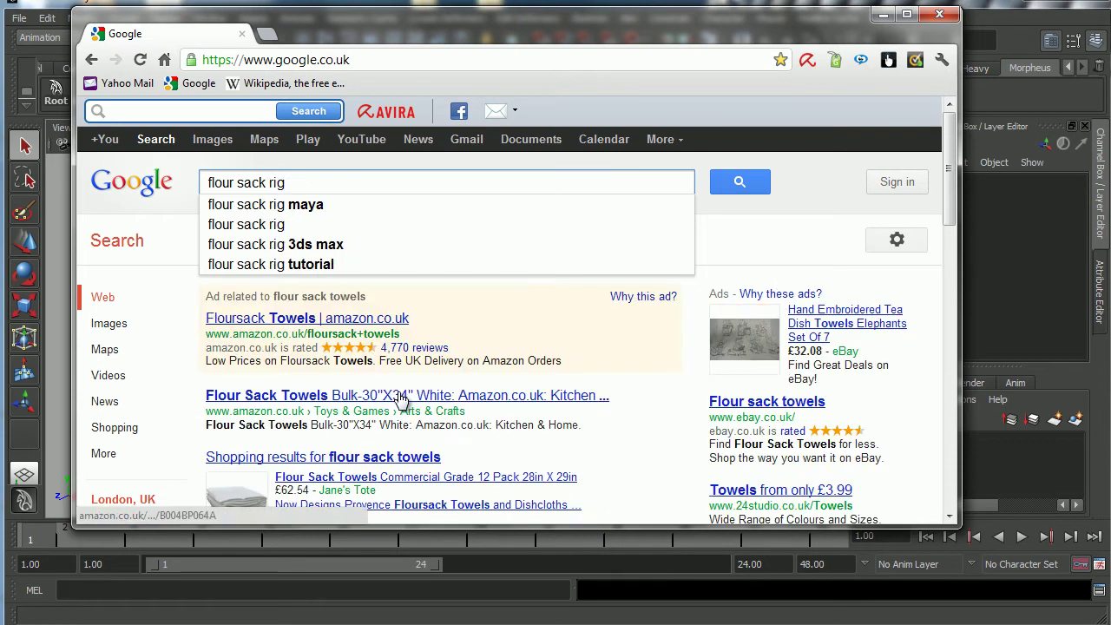
{"action": "type", "text": "maya"}
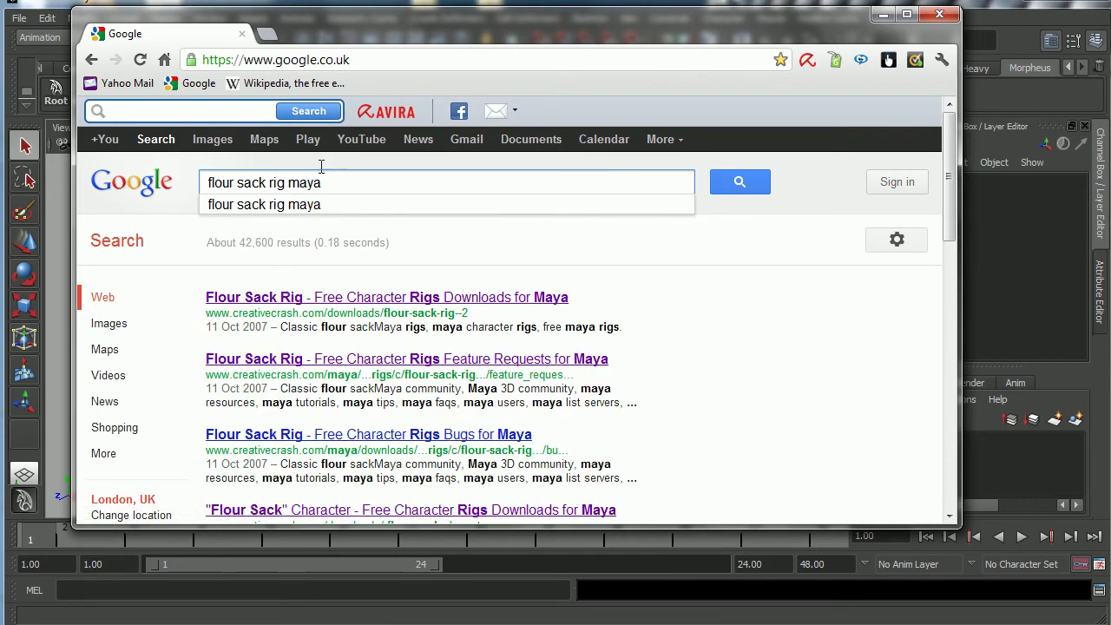
{"action": "left_click", "coordinate": [269, 183]}
{"action": "type", "text": "c"}
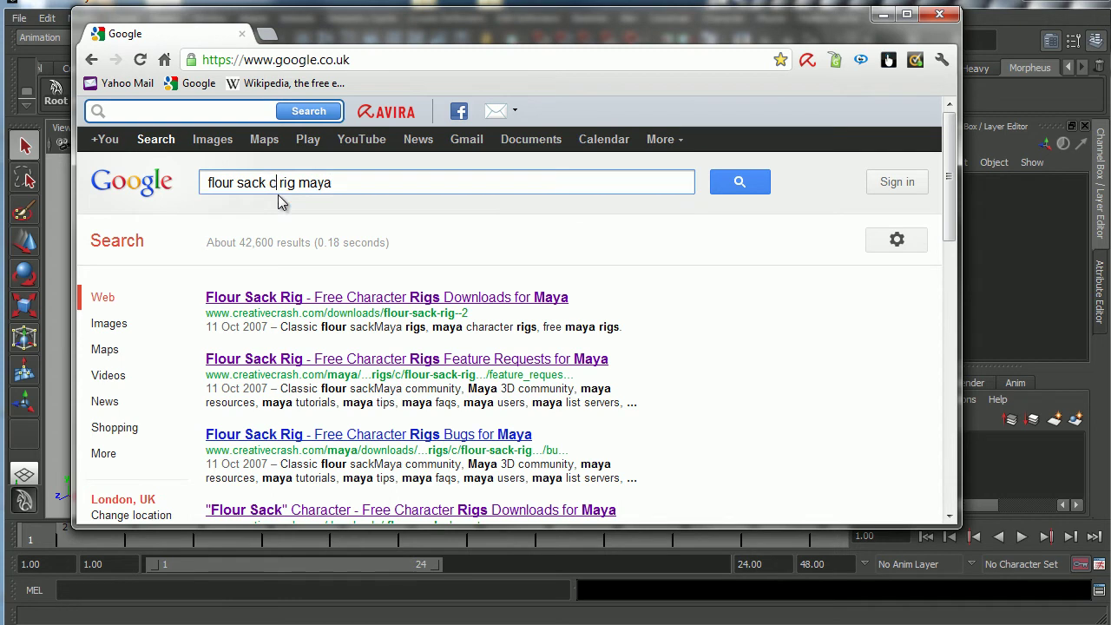
{"action": "type", "text": "haracter"}
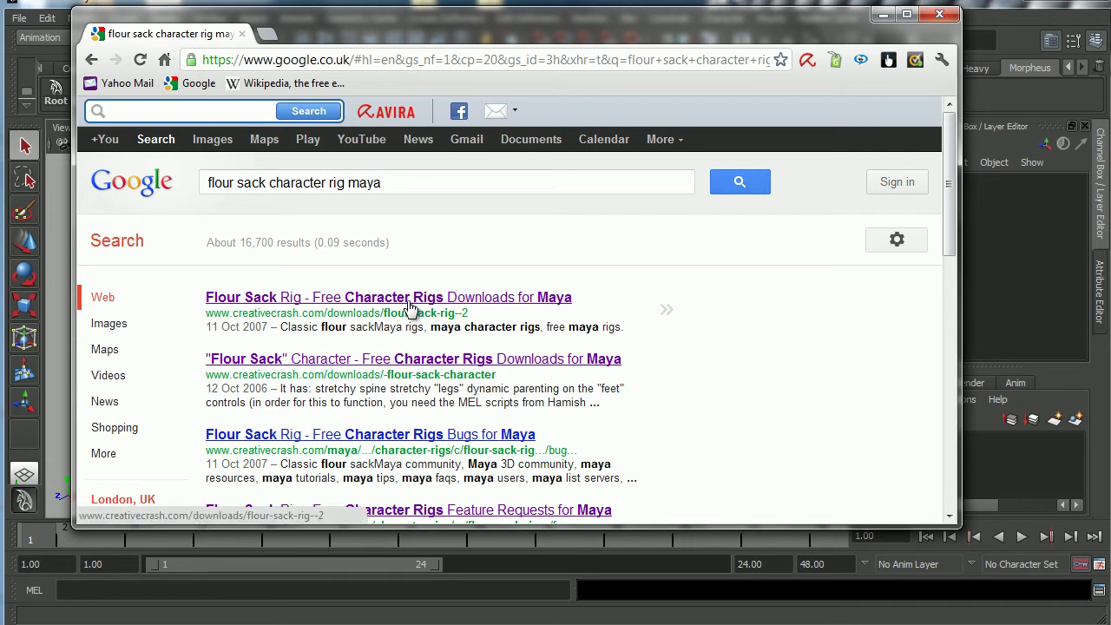
- Open the CreativeCrash result for the "Flour Sack" Character rig, examine its download page, and minimize the browser
{"action": "left_click", "coordinate": [333, 364]}
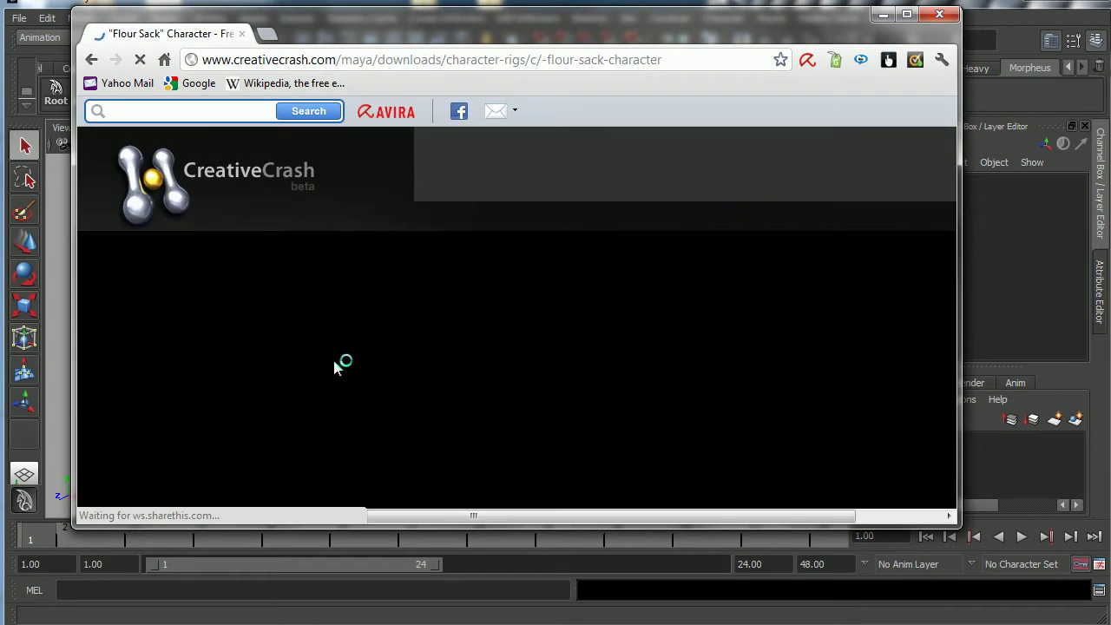
{"action": "scroll", "coordinate": [456, 312], "scroll_direction": "down", "scroll_amount": 2}
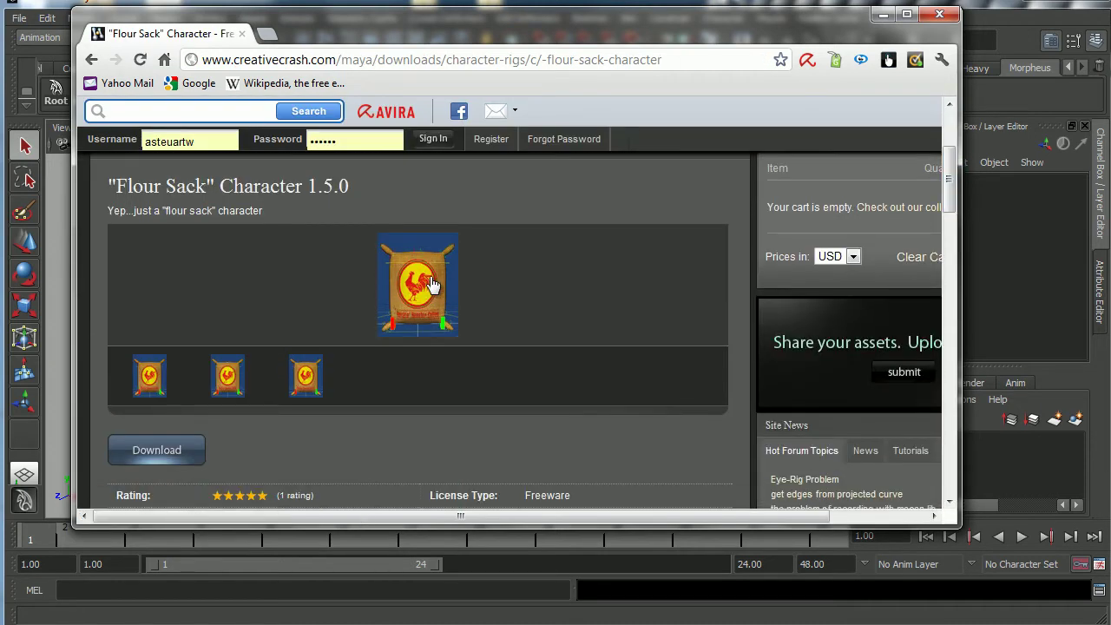
{"action": "left_click_drag", "start_coordinate": [947, 178], "coordinate": [949, 134]}
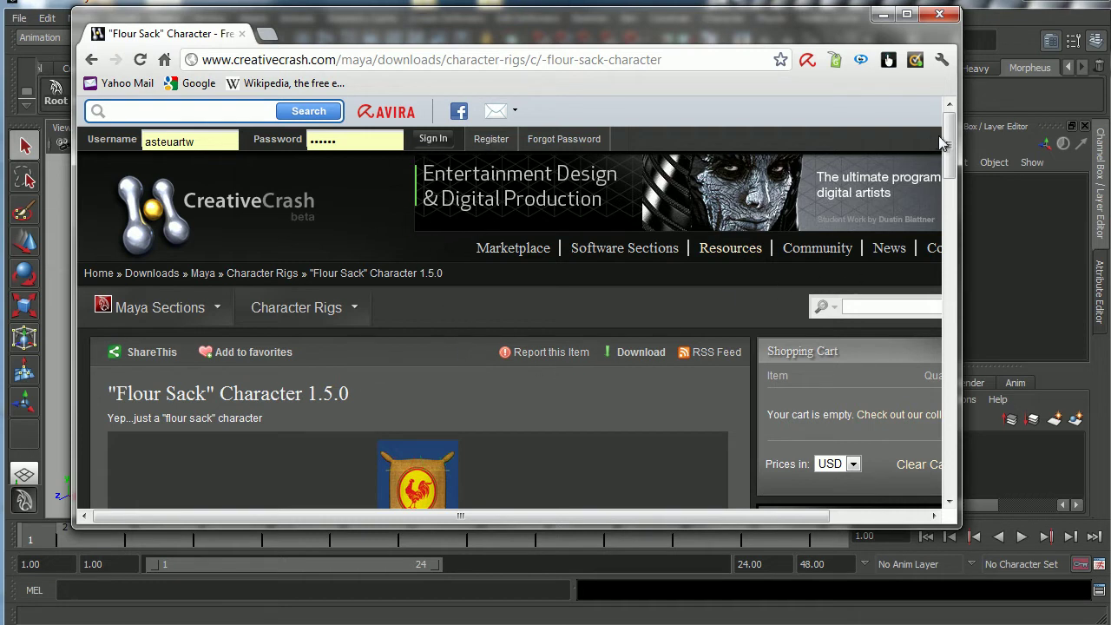
{"action": "left_click_drag", "start_coordinate": [942, 139], "coordinate": [936, 161]}
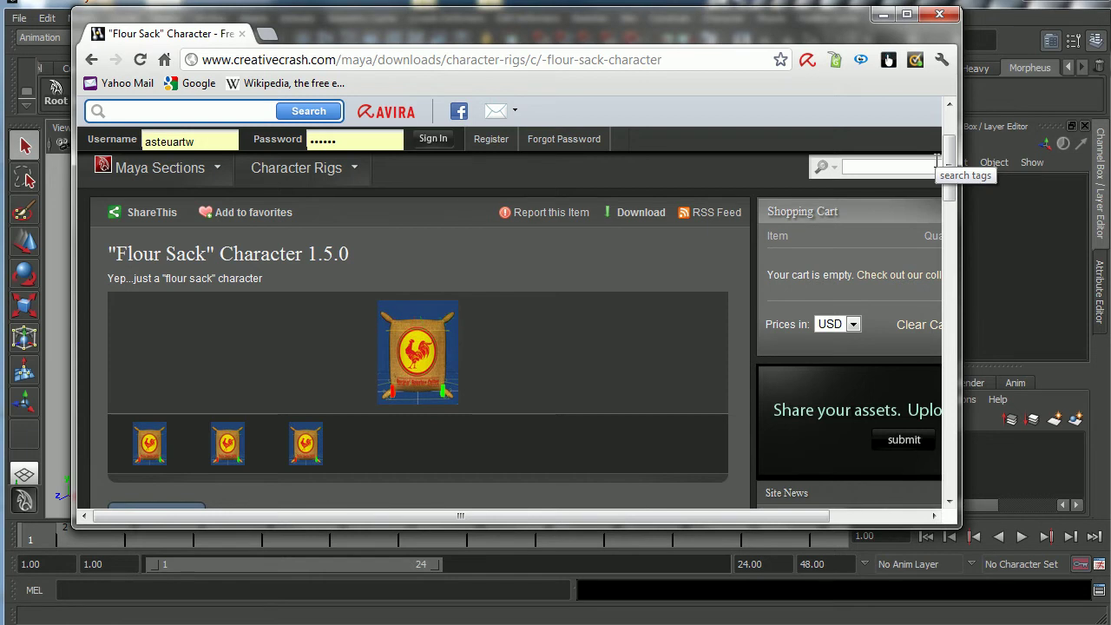
{"action": "left_click", "coordinate": [883, 15]}
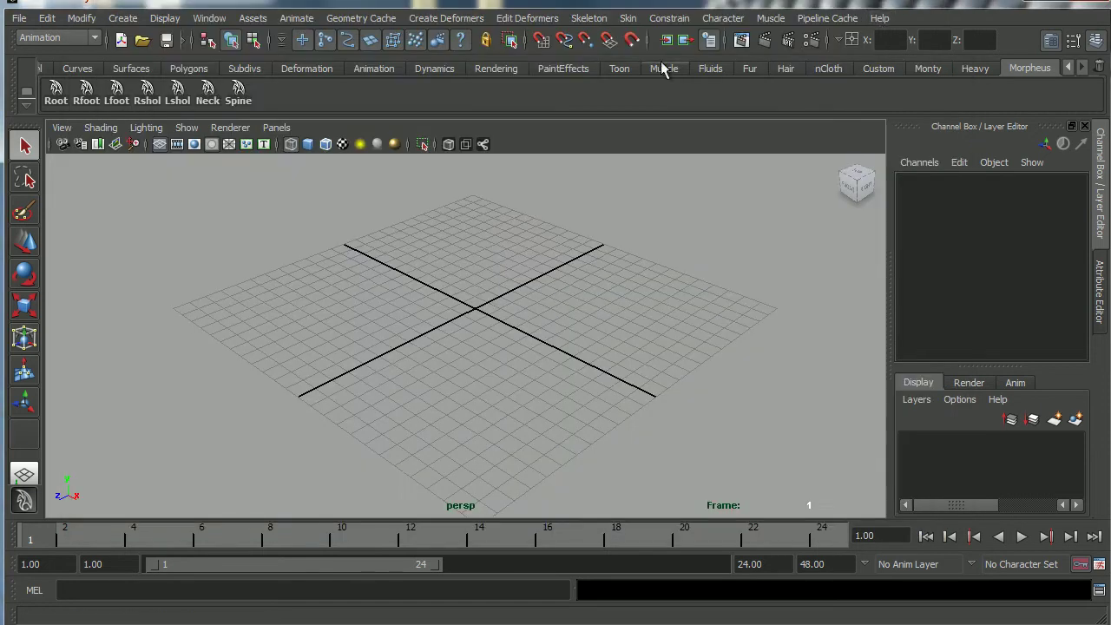
- Start importing a file into the scene and set the browse location to the Desktop
{"action": "left_click", "coordinate": [18, 19]}
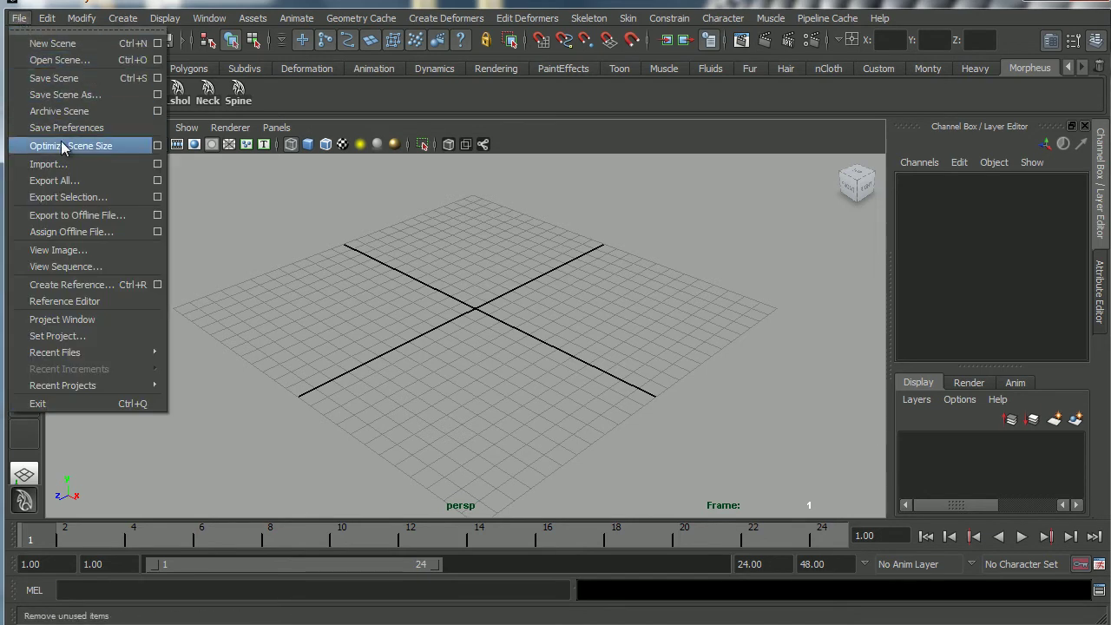
{"action": "left_click", "coordinate": [68, 166]}
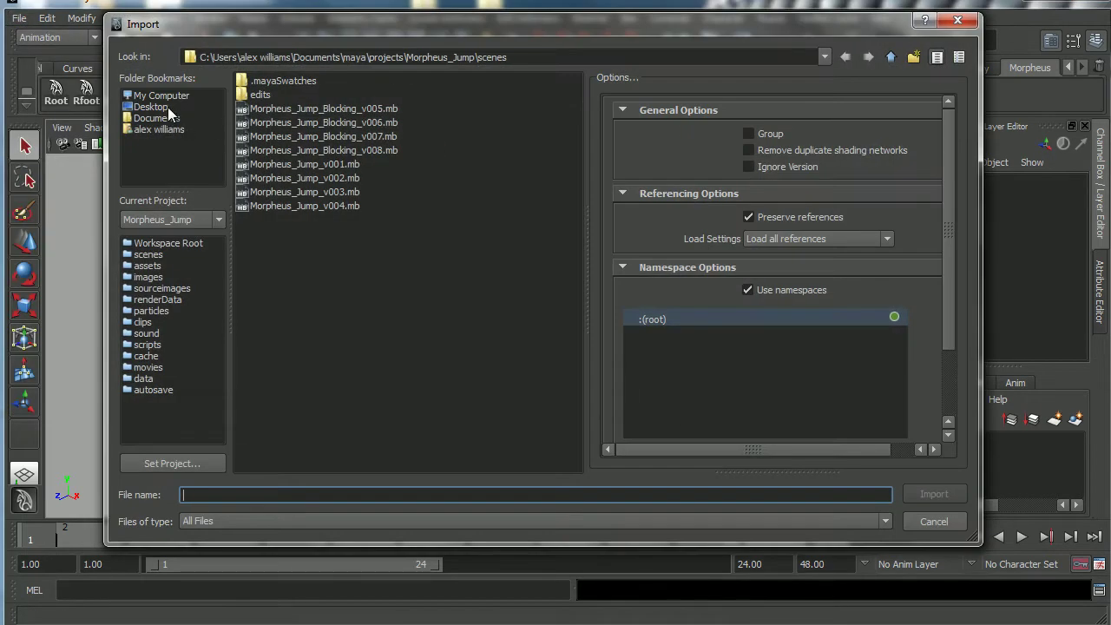
{"action": "left_click", "coordinate": [167, 108]}
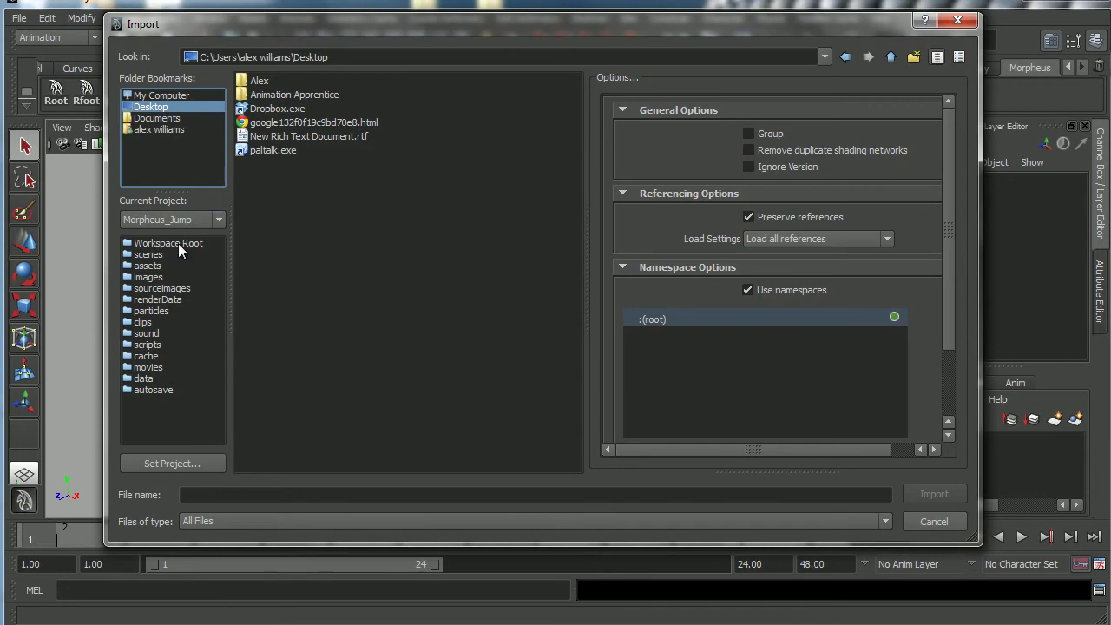
{"action": "left_click", "coordinate": [171, 119]}
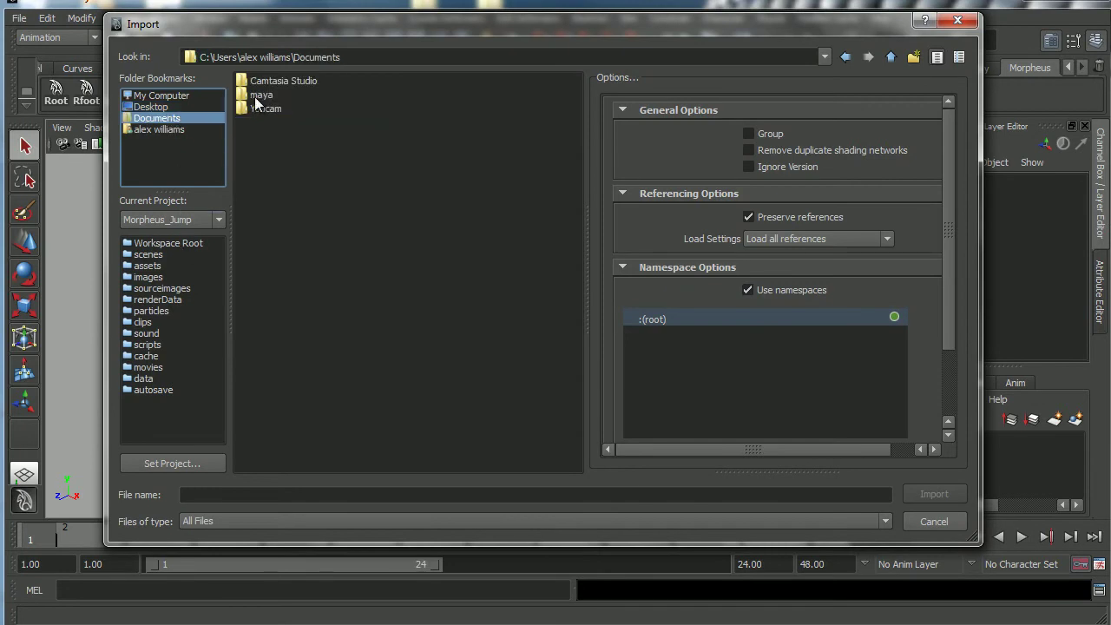
{"action": "left_click", "coordinate": [165, 107]}
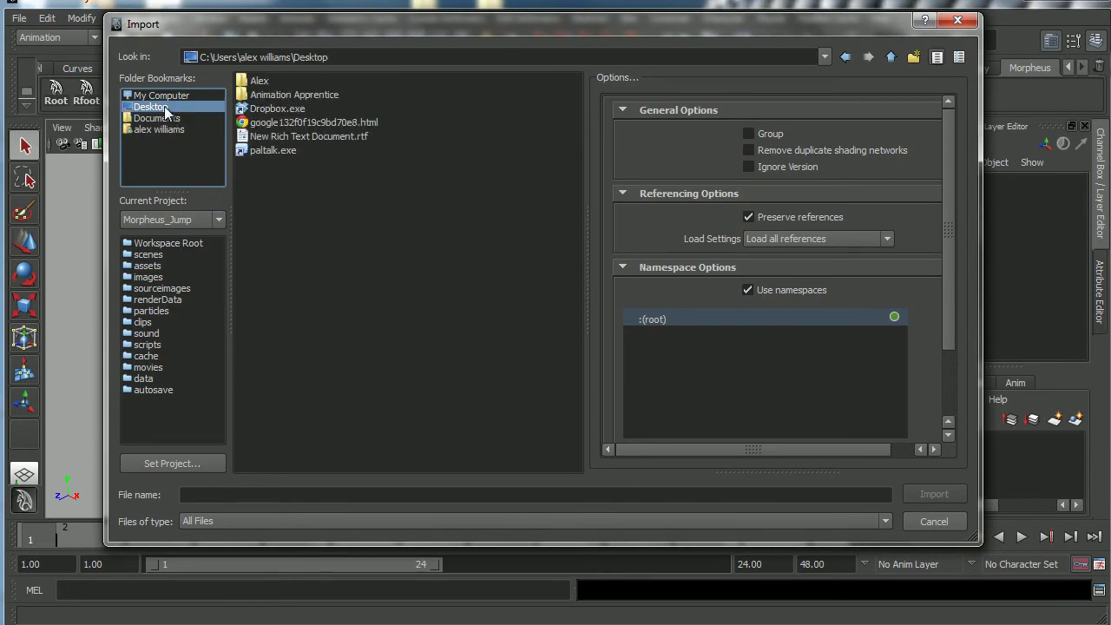
- Import flourSack_v1.5_Maya8.ma from the Teaching\Assets\Rigs\Flour sack folder inside the personal folder on the Desktop
{"action": "double_click", "coordinate": [260, 82]}
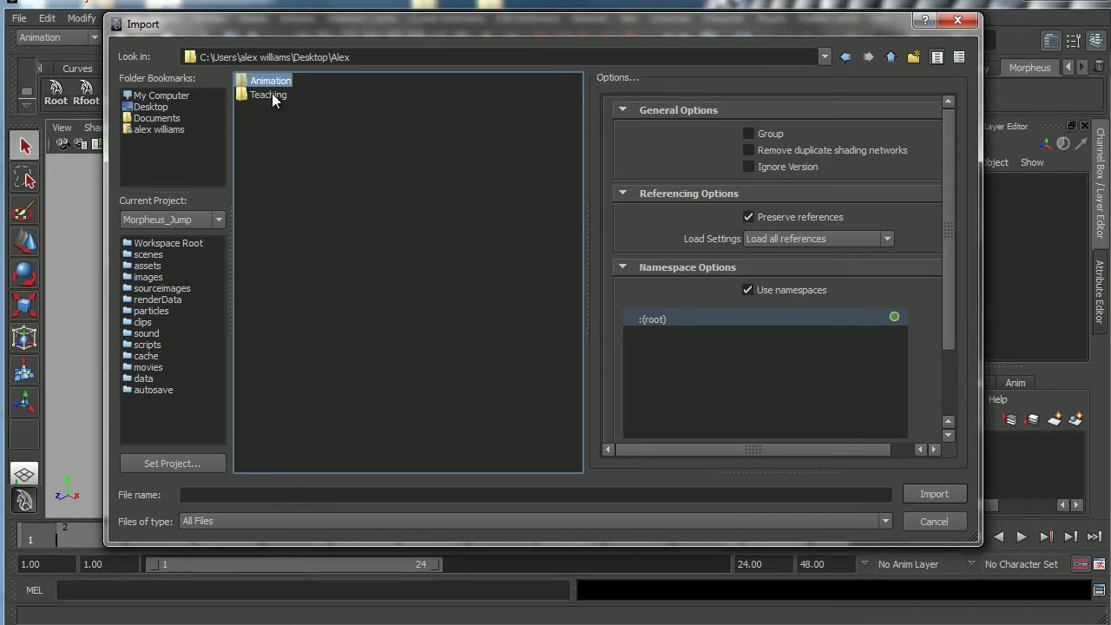
{"action": "double_click", "coordinate": [272, 95]}
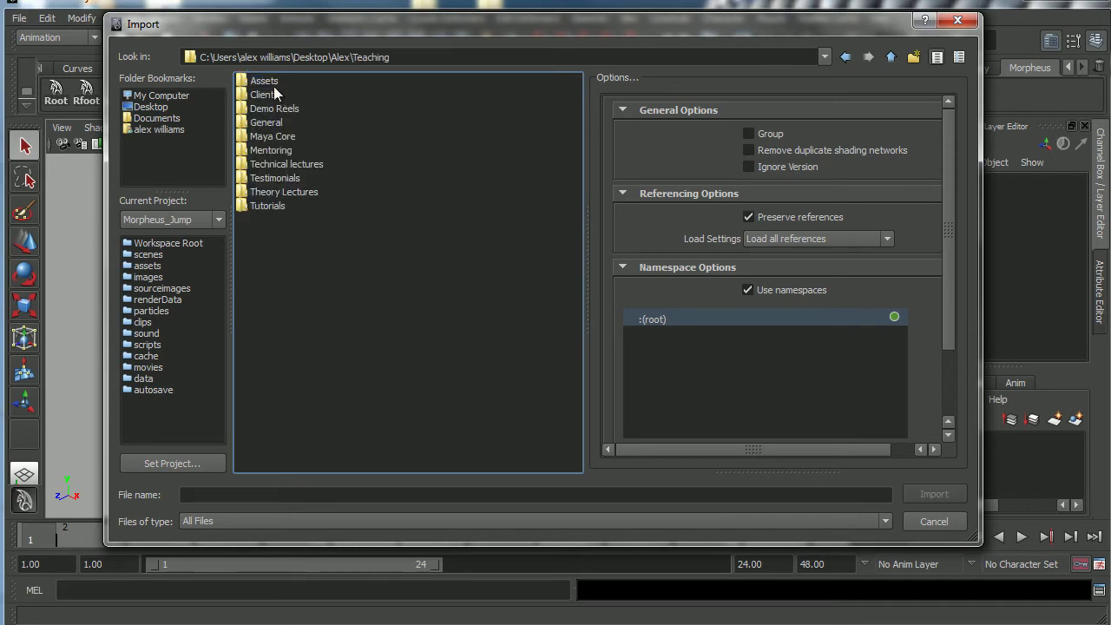
{"action": "double_click", "coordinate": [274, 81]}
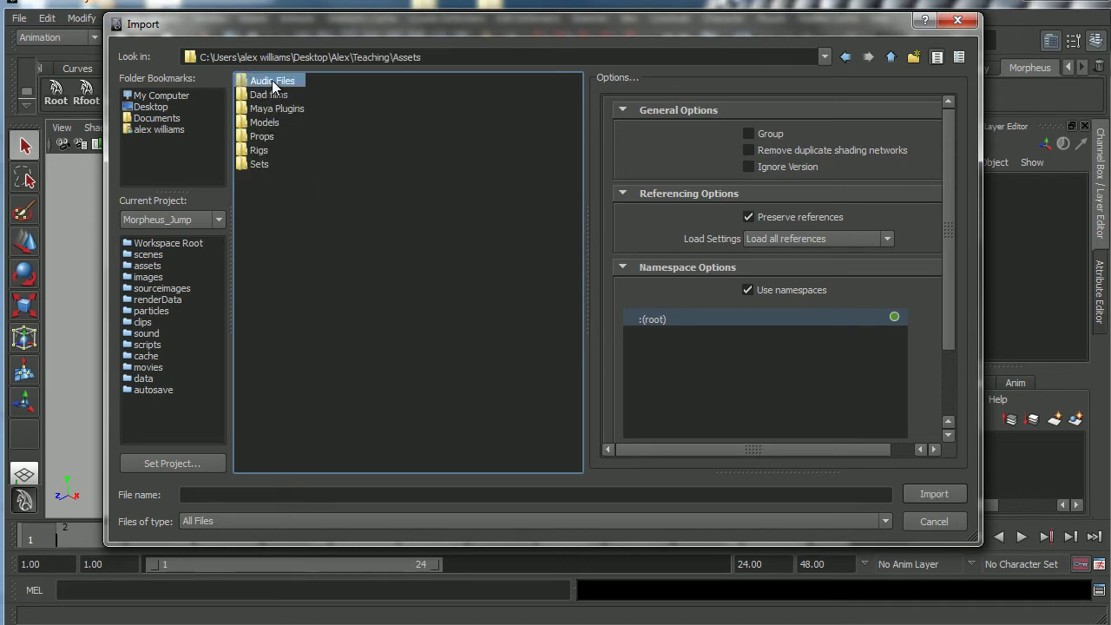
{"action": "double_click", "coordinate": [266, 149]}
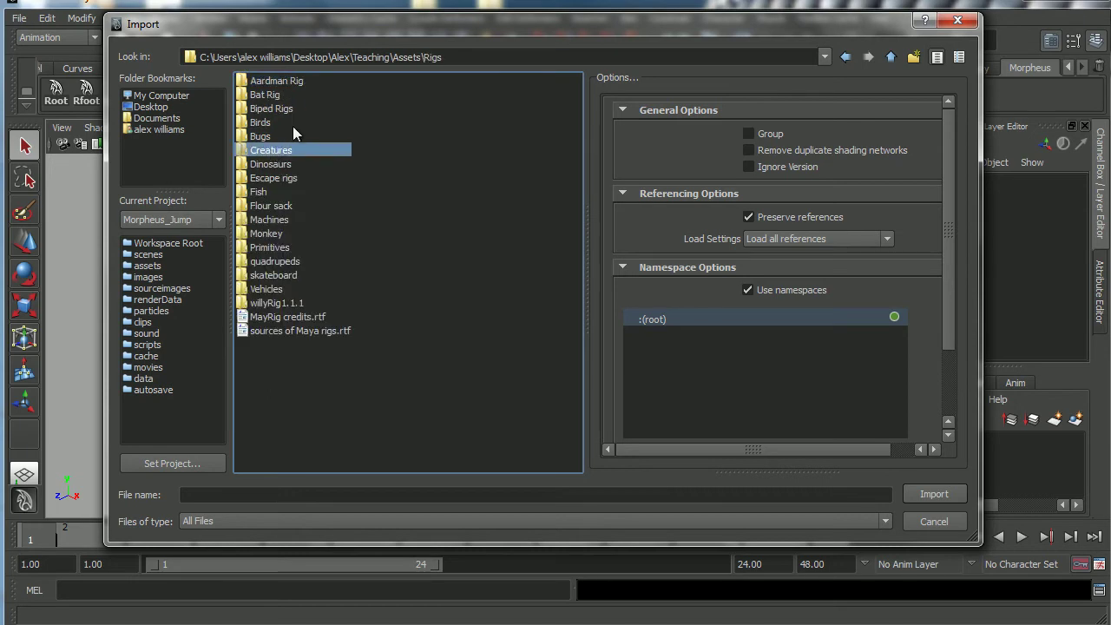
{"action": "double_click", "coordinate": [276, 205]}
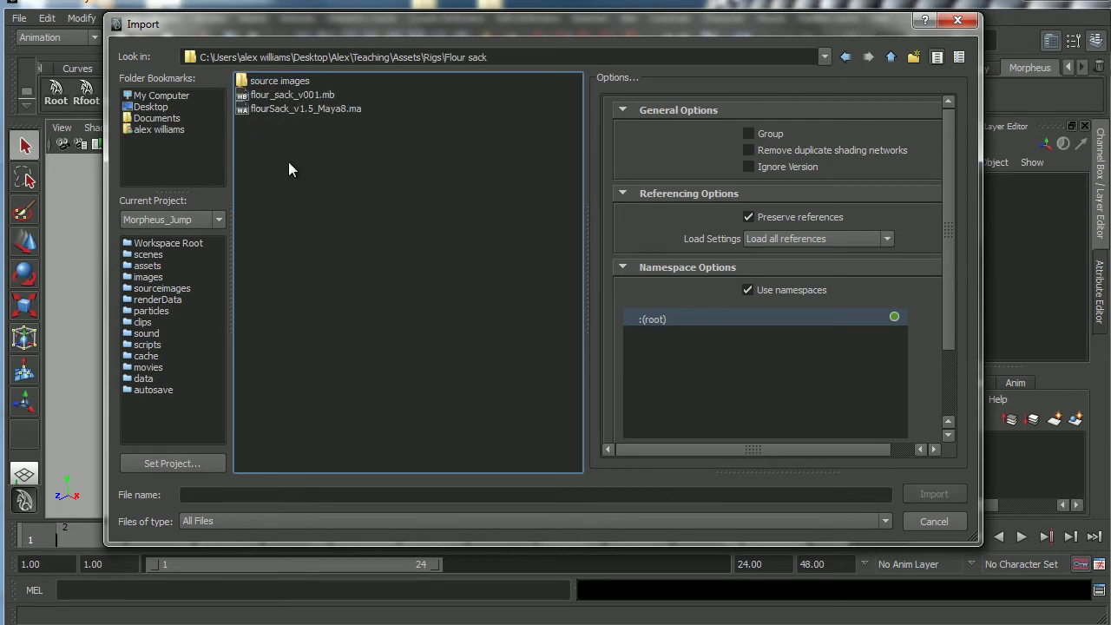
{"action": "left_click", "coordinate": [276, 110]}
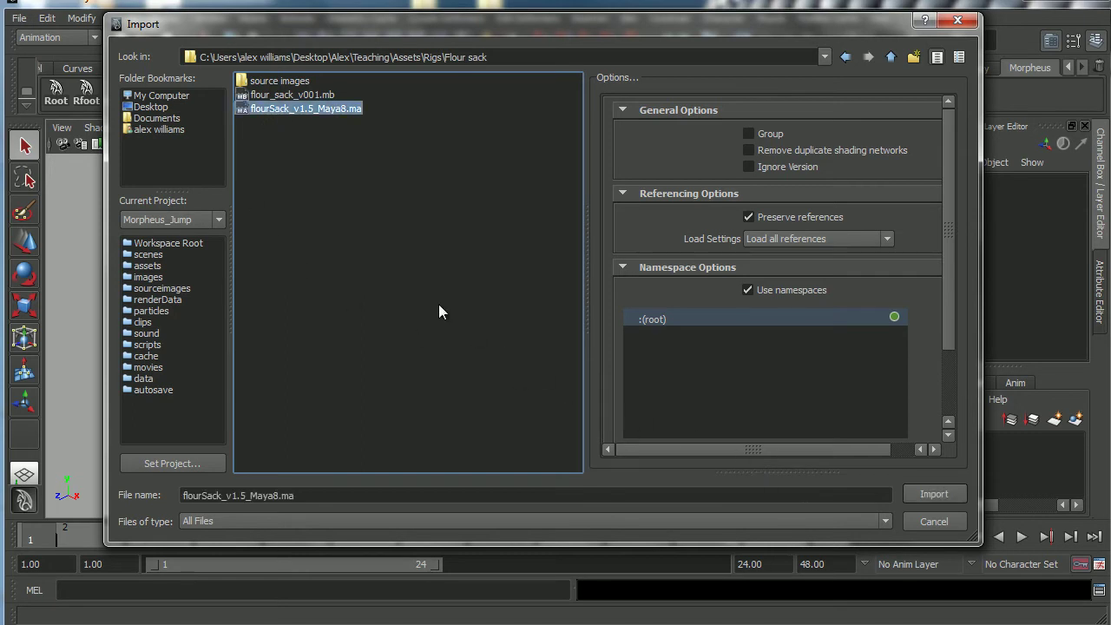
{"action": "left_click", "coordinate": [924, 493]}
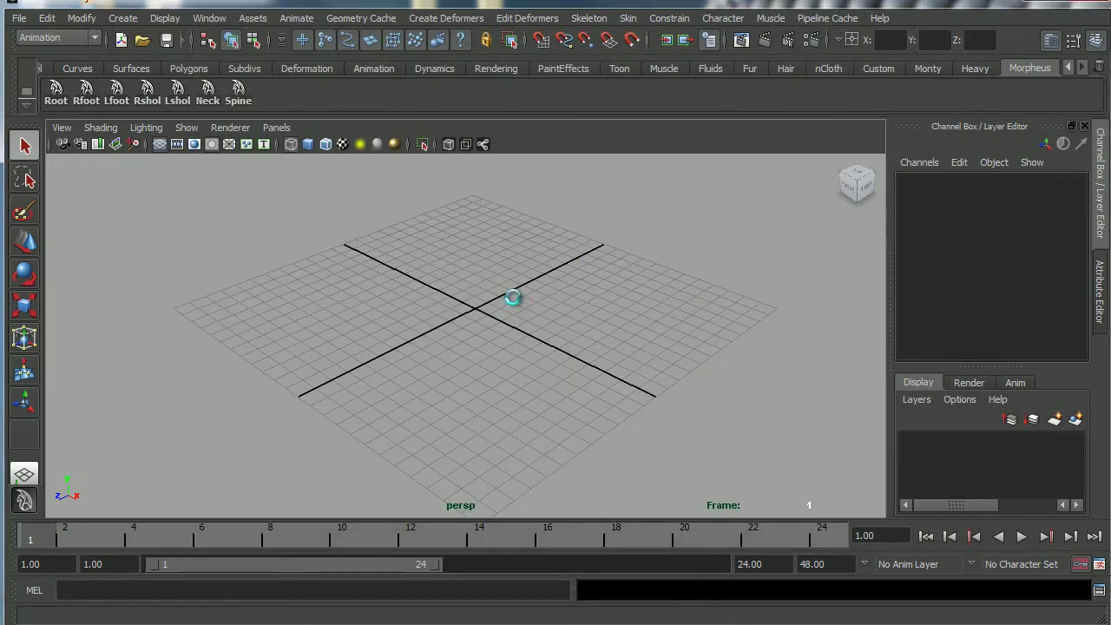
- Display the imported flour sack rig smooth shaded in the perspective view
{"action": "scroll", "coordinate": [511, 325], "scroll_direction": "up", "scroll_amount": 3}
{"action": "mouse_move", "coordinate": [530, 343]}
{"action": "left_mouse_down", "text": "alt"}
{"action": "mouse_move", "coordinate": [433, 340]}
{"action": "mouse_move", "coordinate": [405, 355]}
{"action": "mouse_move", "coordinate": [410, 413]}
{"action": "mouse_move", "coordinate": [497, 366]}
{"action": "mouse_move", "coordinate": [550, 359]}
{"action": "mouse_move", "coordinate": [550, 458]}
{"action": "mouse_move", "coordinate": [534, 369]}
{"action": "mouse_move", "coordinate": [524, 395]}
{"action": "mouse_move", "coordinate": [493, 384]}
{"action": "mouse_move", "coordinate": [514, 382]}
{"action": "left_mouse_up", "text": "alt"}
{"action": "key", "text": "5"}
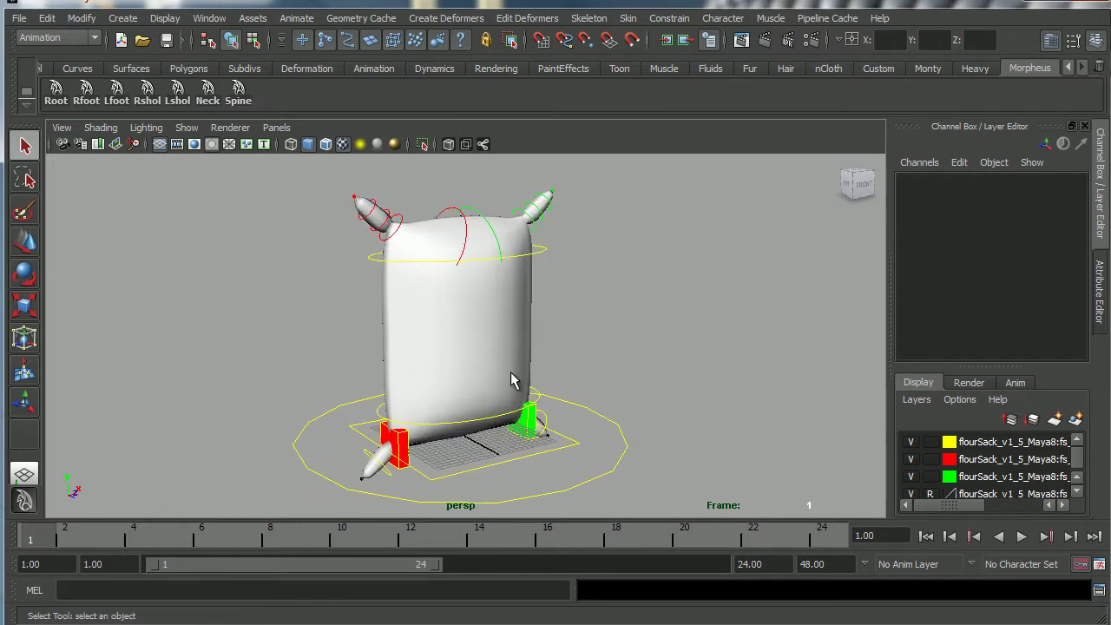
- Create a new project named FlourSackJump_v001 with the default folder locations
{"action": "left_click", "coordinate": [19, 19]}
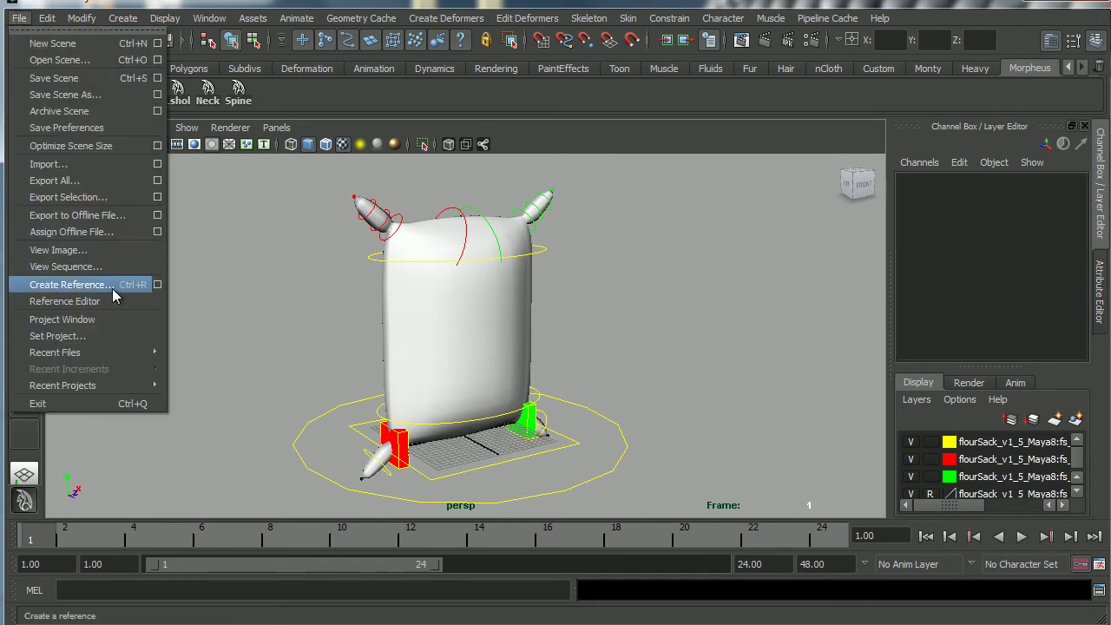
{"action": "left_click", "coordinate": [84, 320]}
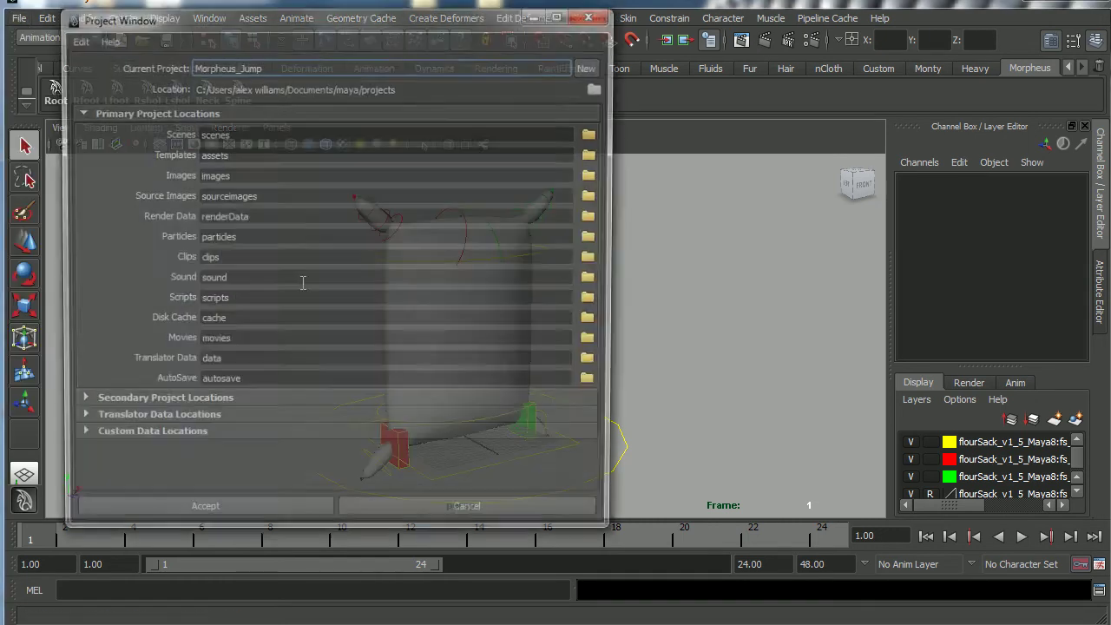
{"action": "left_click", "coordinate": [590, 67]}
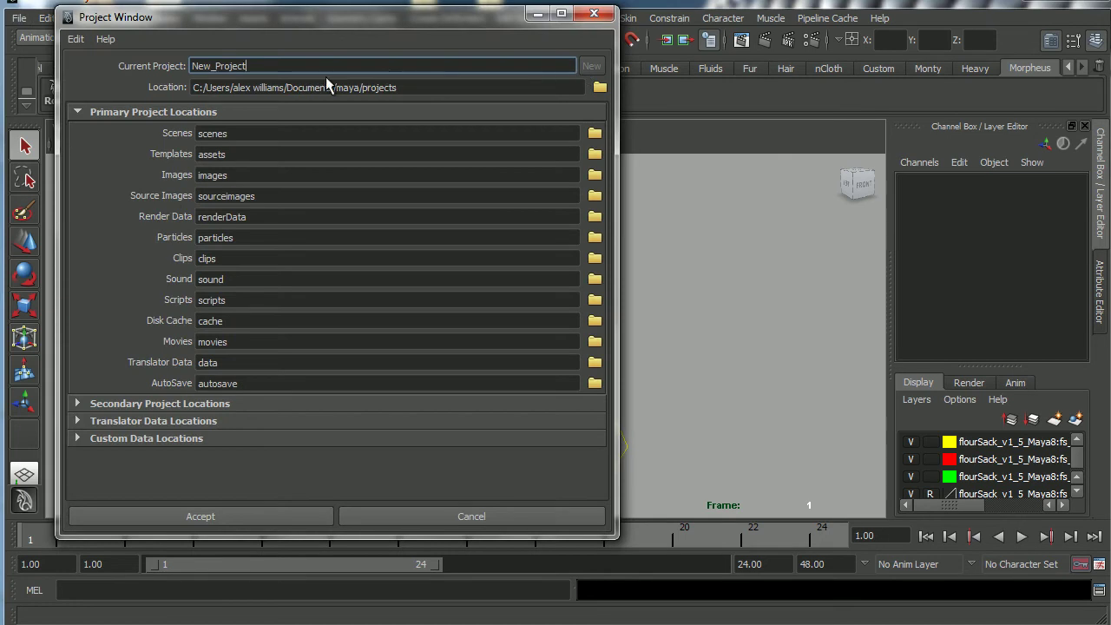
{"action": "double_click", "coordinate": [255, 65]}
{"action": "type", "text": "FlourSackJump_v001"}
{"action": "left_click", "coordinate": [225, 516]}
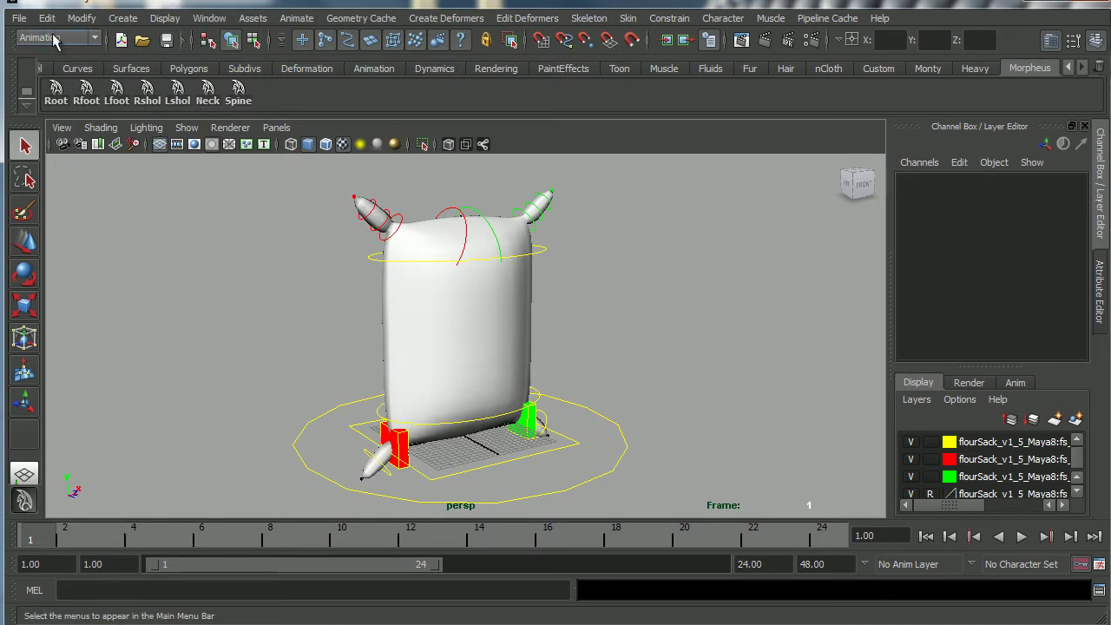
- Set FlourSackJump_v001 in the maya projects directory as the current project
{"action": "left_click", "coordinate": [19, 18]}
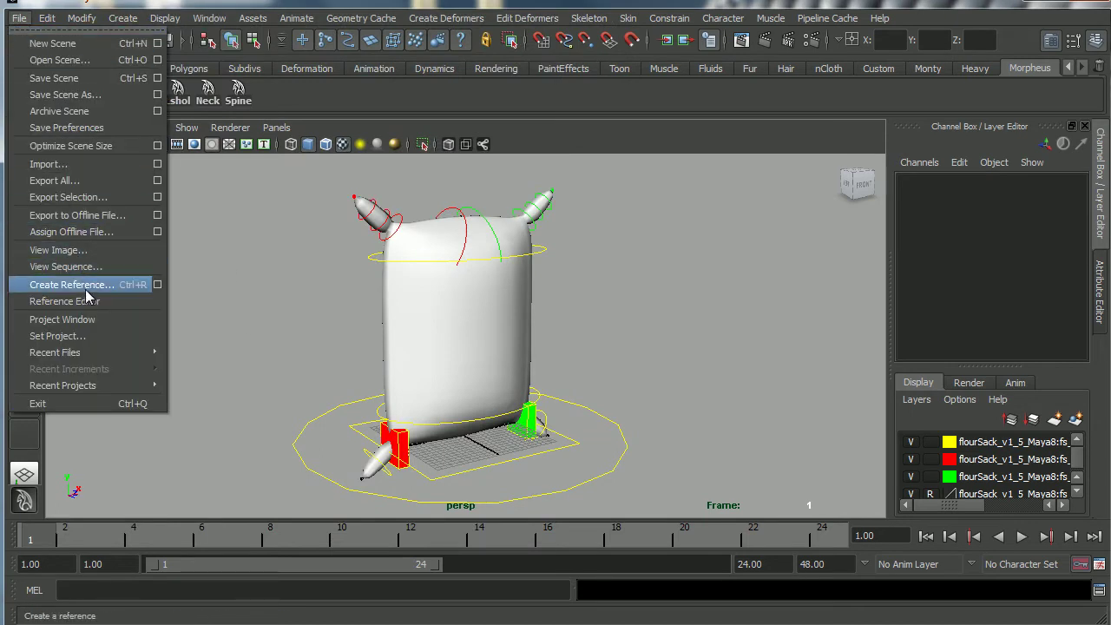
{"action": "left_click", "coordinate": [81, 336]}
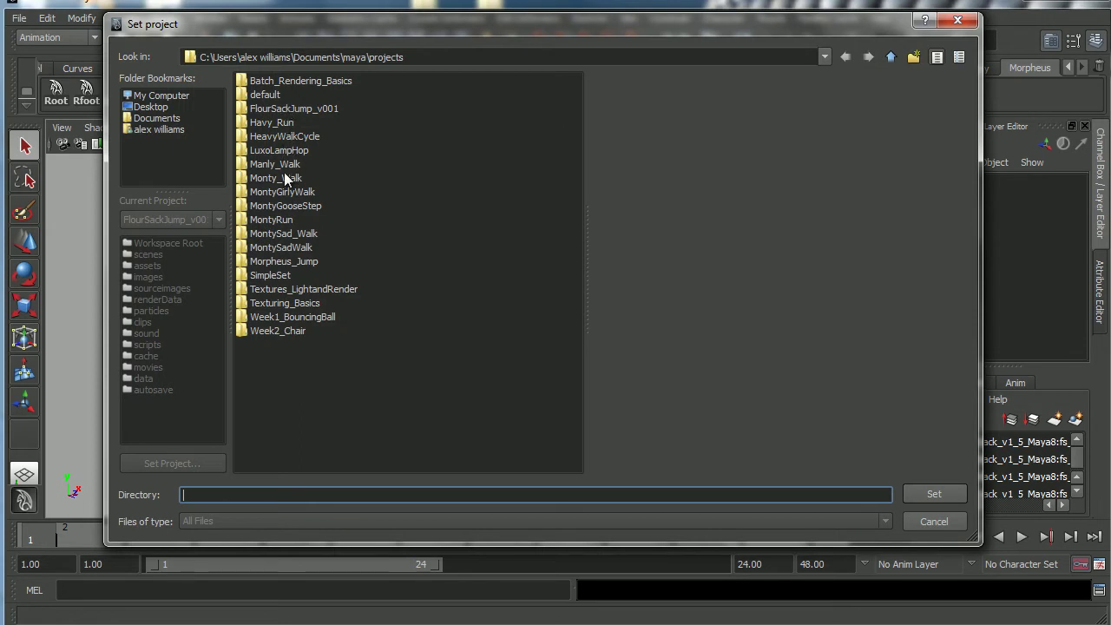
{"action": "left_click", "coordinate": [279, 111]}
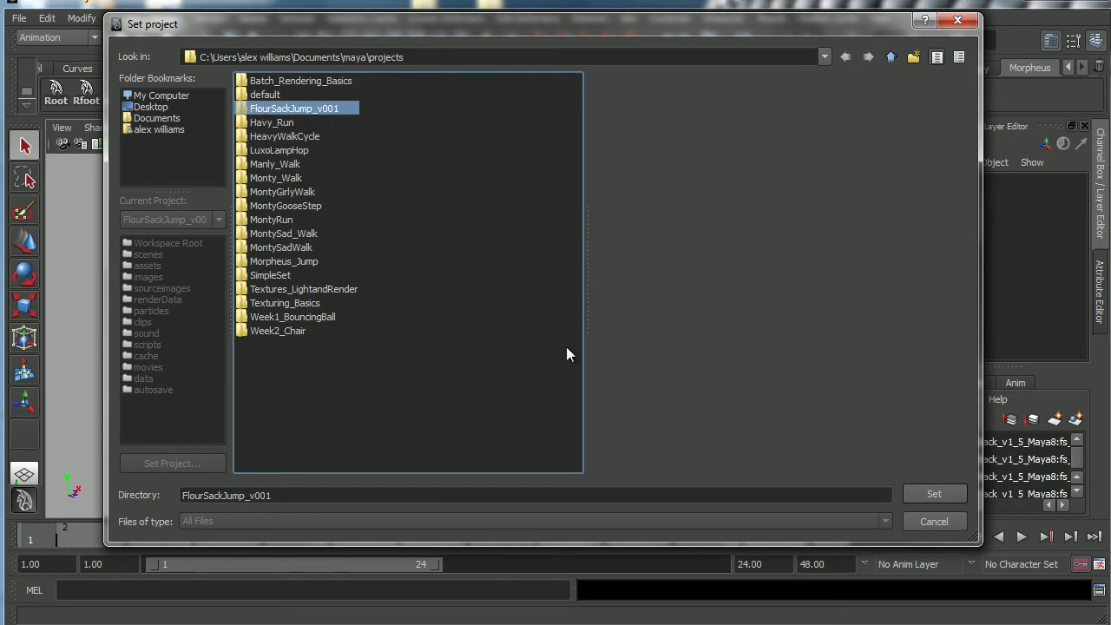
{"action": "left_click", "coordinate": [928, 492]}
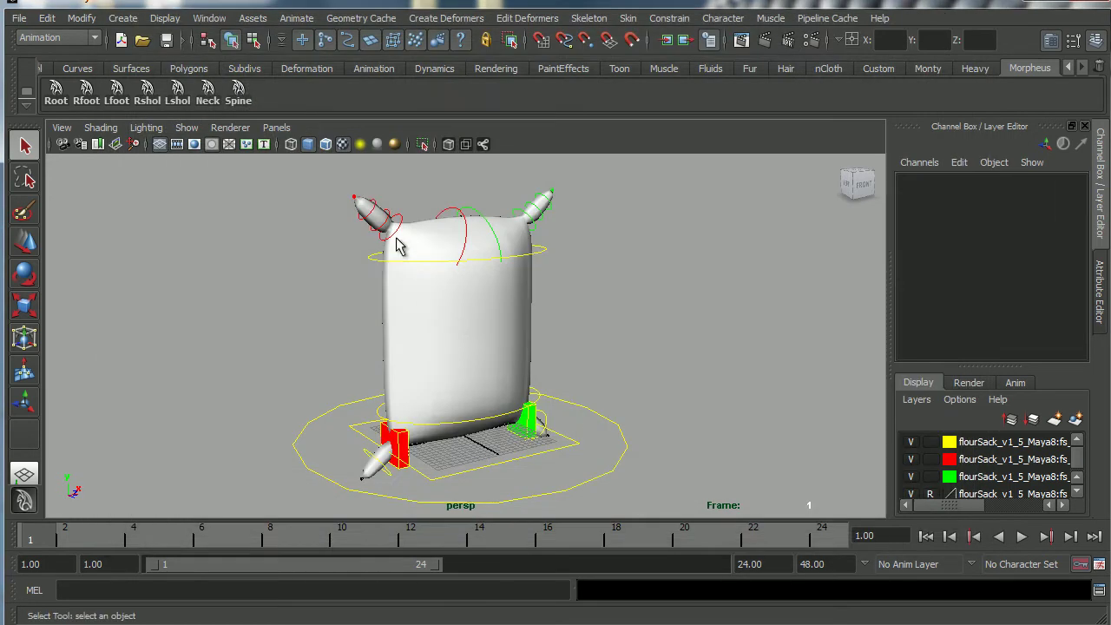
- Switch to Windows Explorer and open the projects folder inside maya in the Documents library
{"action": "left_click_drag", "start_coordinate": [502, 345], "coordinate": [515, 347], "text": "alt"}
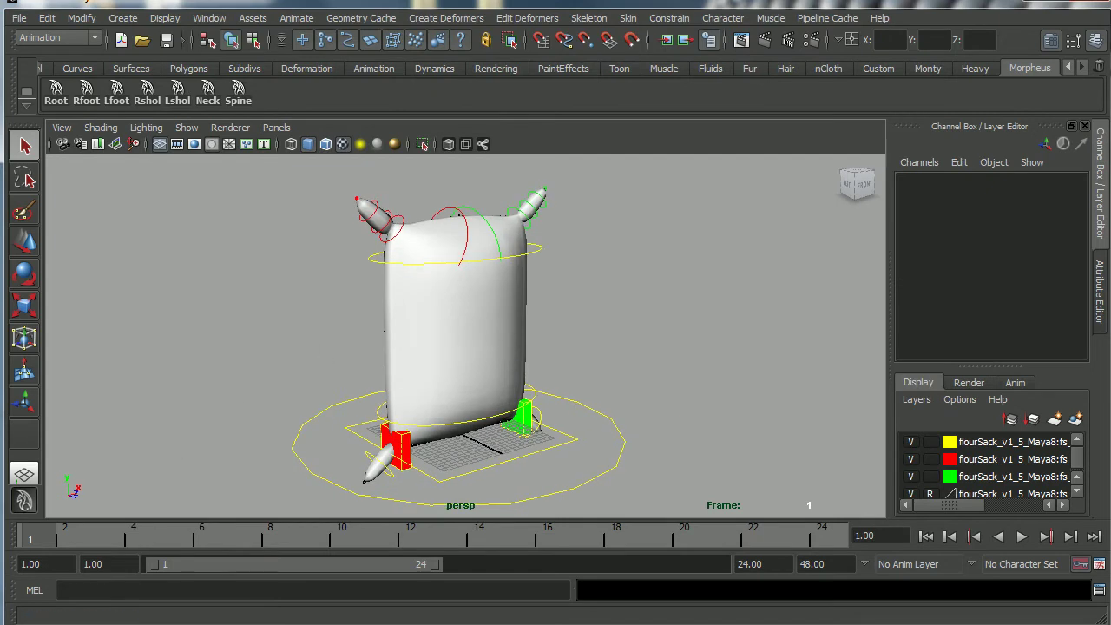
{"action": "key", "text": "super"}
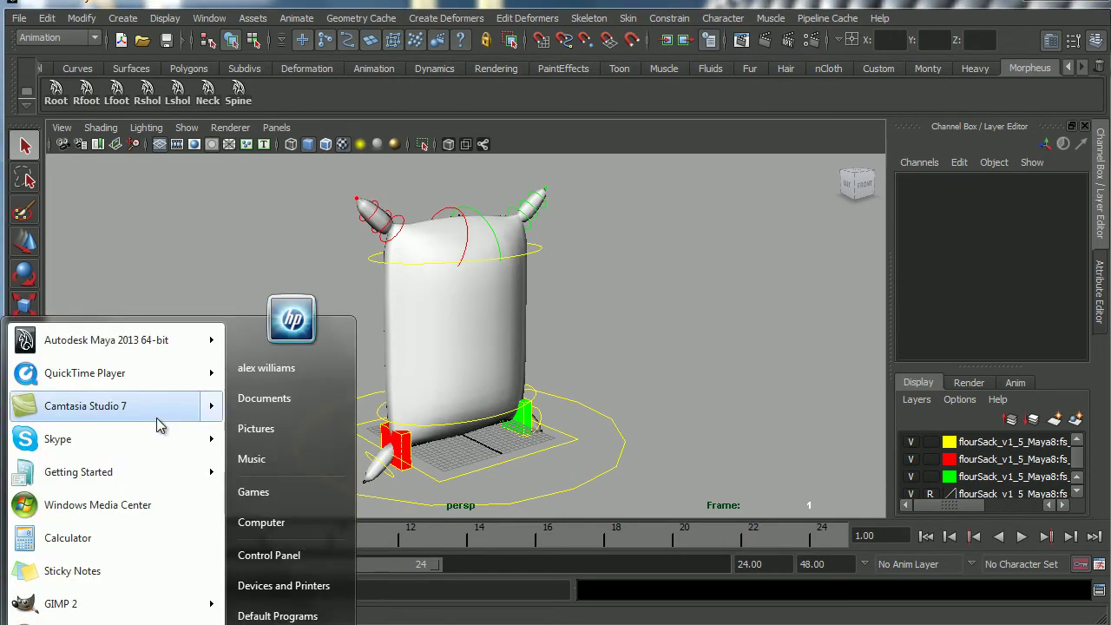
{"action": "left_click", "coordinate": [265, 398]}
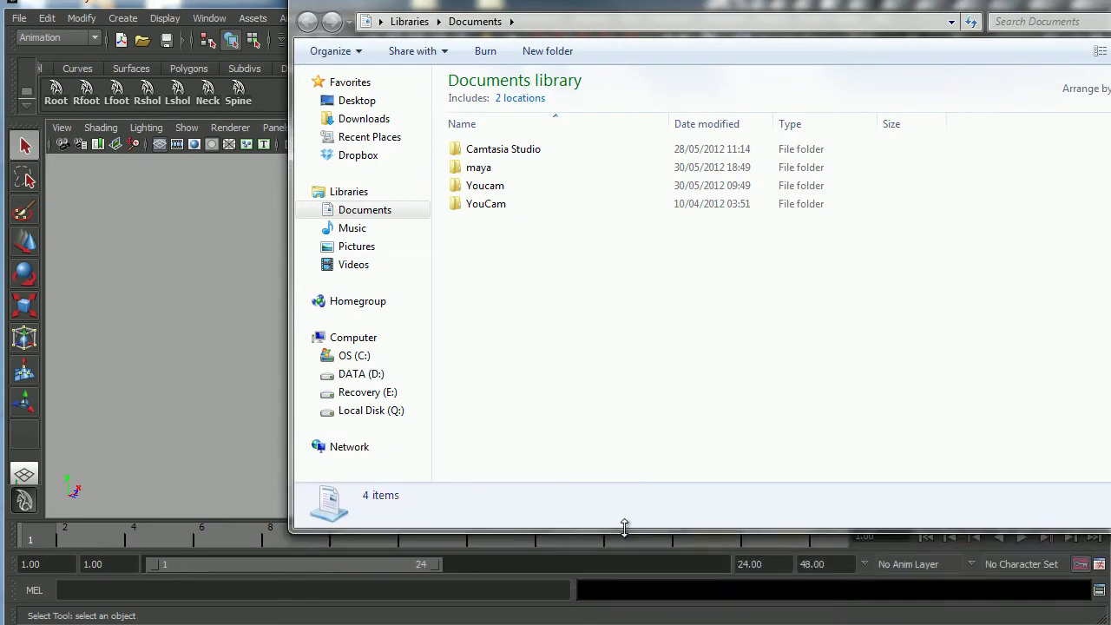
{"action": "left_click_drag", "start_coordinate": [752, 12], "coordinate": [549, 40]}
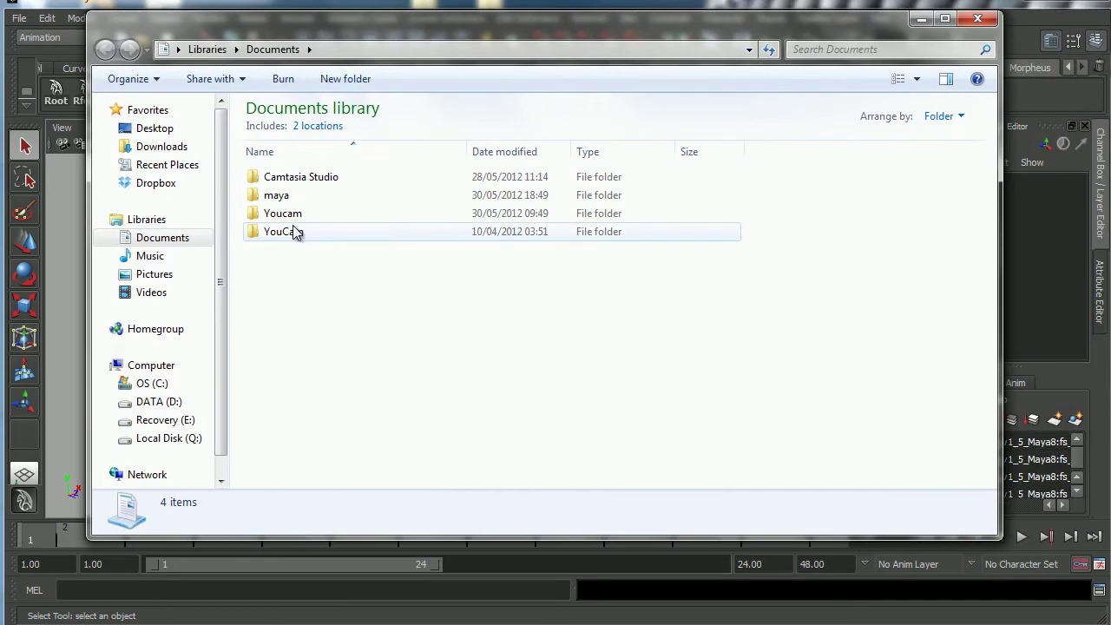
{"action": "double_click", "coordinate": [285, 195]}
{"action": "double_click", "coordinate": [304, 199]}
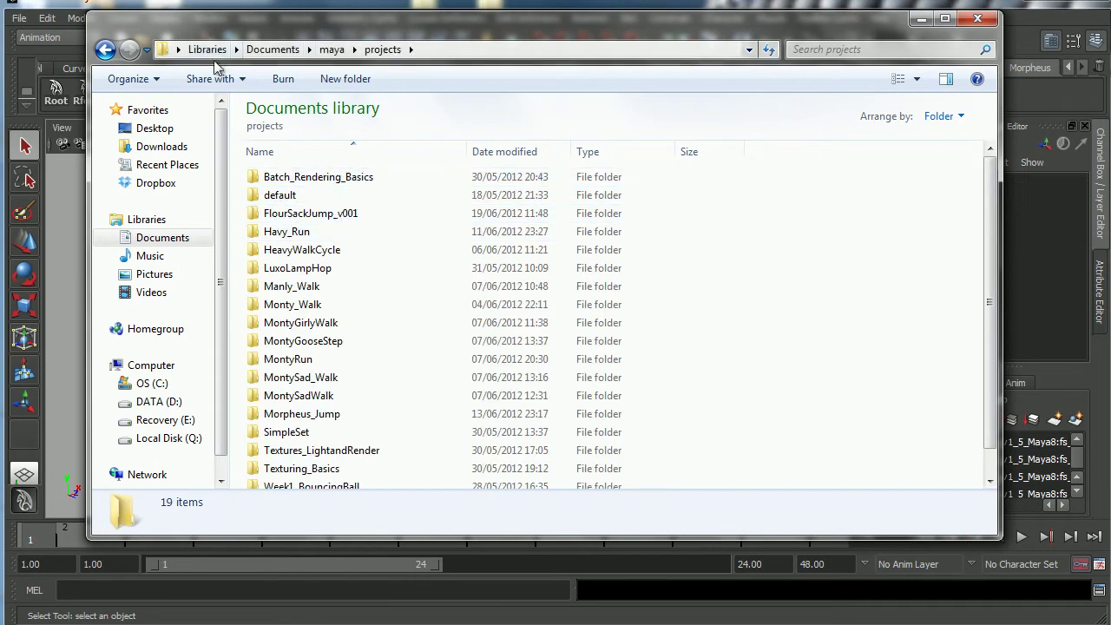
- Open the Teaching\Assets\Rigs\Flour sack\source images folder inside the personal folder on the Desktop
{"action": "left_click", "coordinate": [166, 131]}
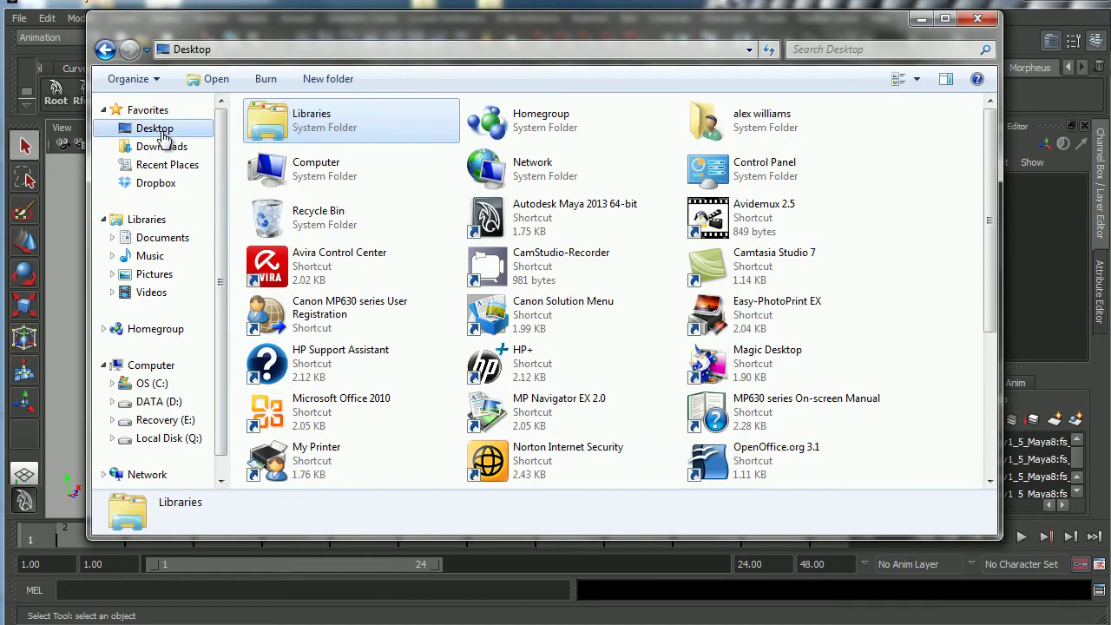
{"action": "left_click_drag", "start_coordinate": [989, 177], "coordinate": [987, 331]}
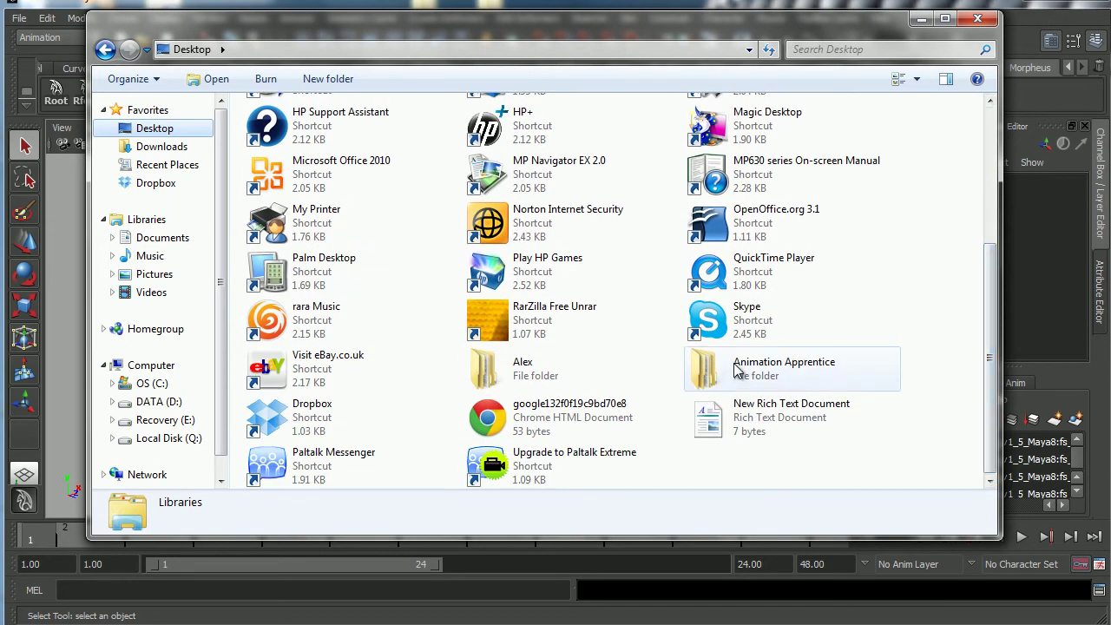
{"action": "double_click", "coordinate": [513, 364]}
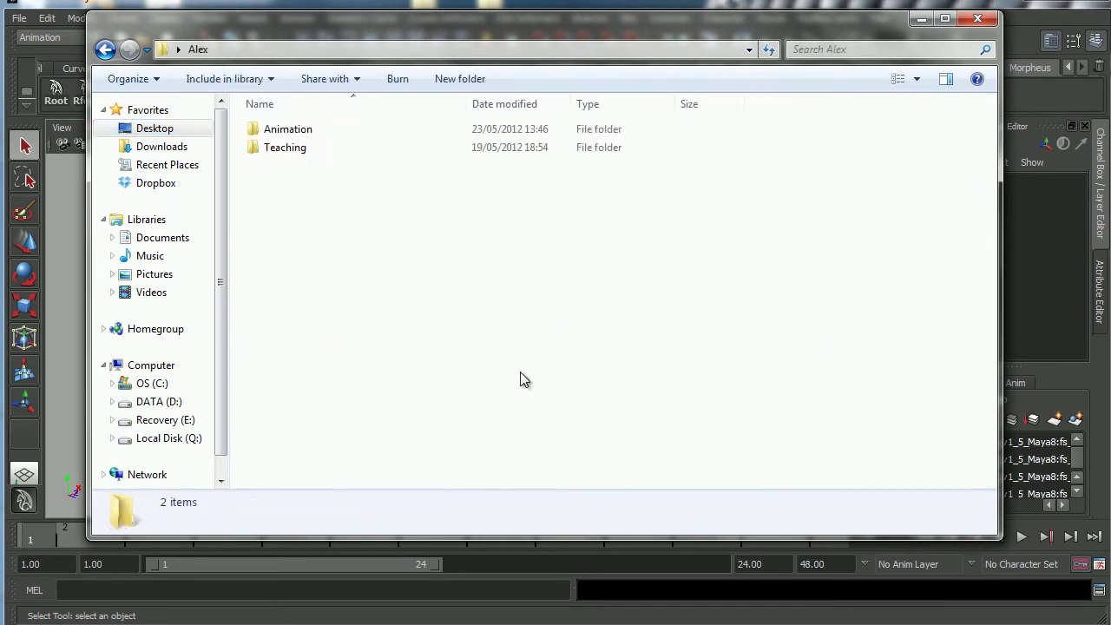
{"action": "left_click", "coordinate": [301, 152]}
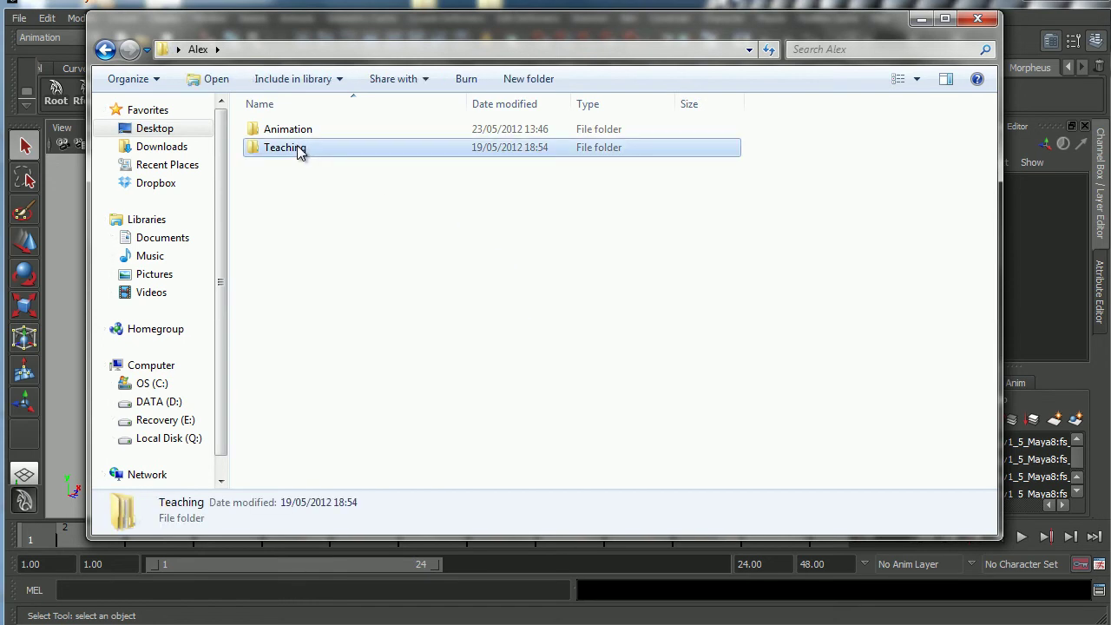
{"action": "double_click", "coordinate": [283, 150]}
{"action": "double_click", "coordinate": [285, 135]}
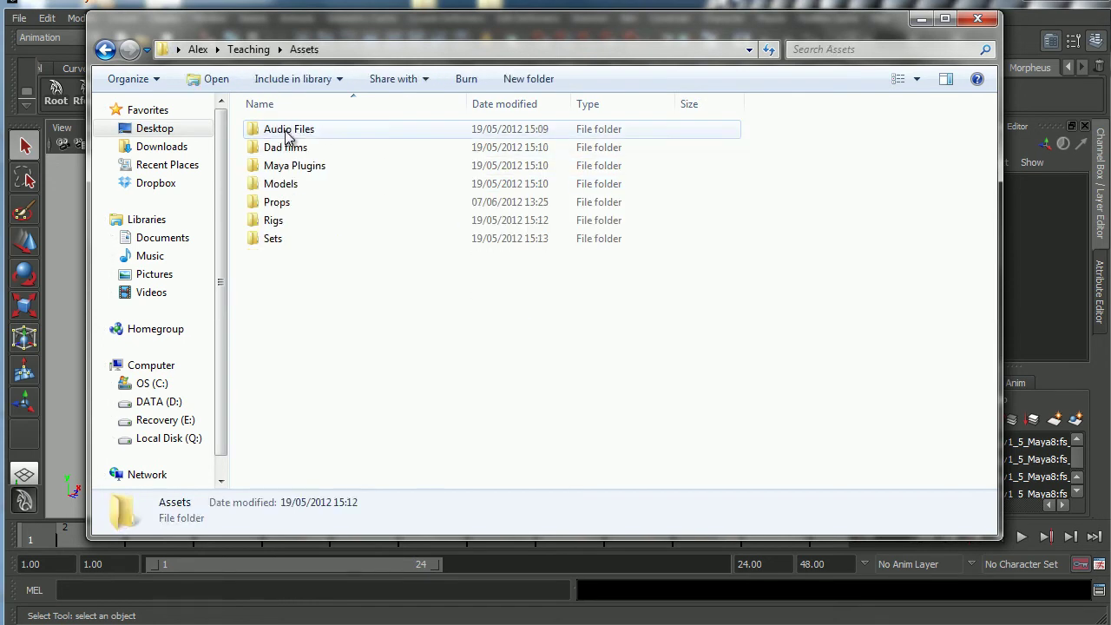
{"action": "mouse_move", "coordinate": [278, 226]}
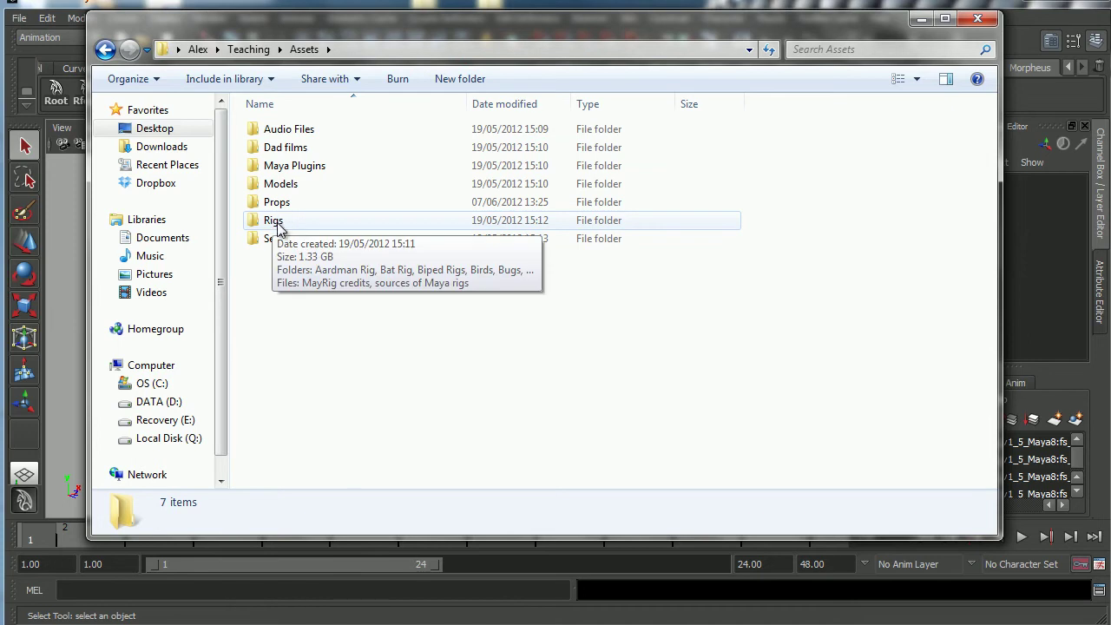
{"action": "double_click", "coordinate": [273, 223]}
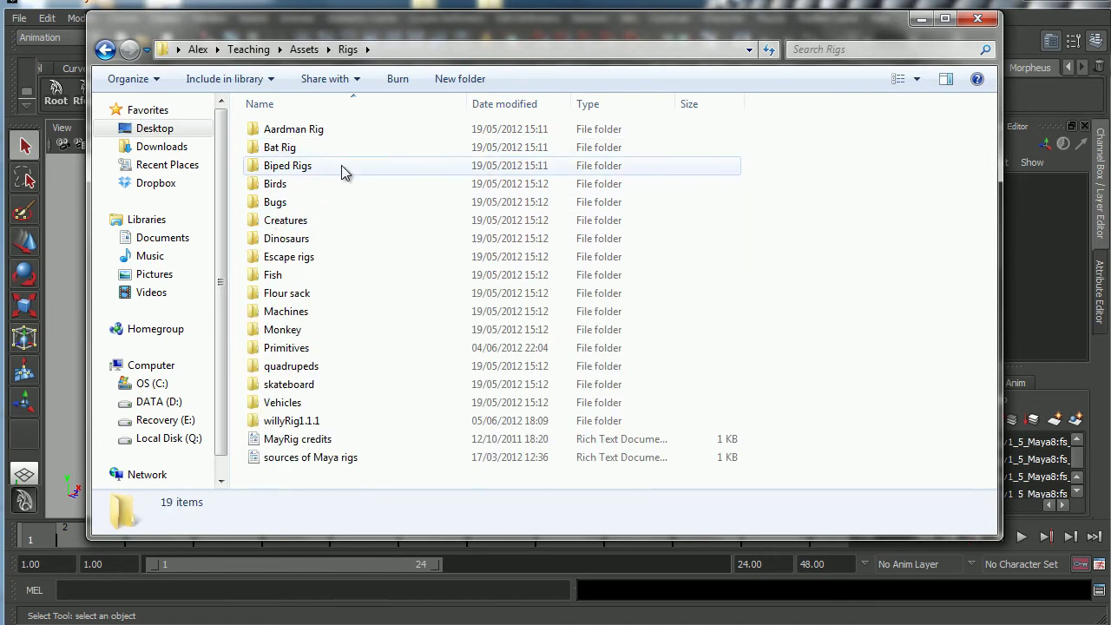
{"action": "mouse_move", "coordinate": [303, 336]}
{"action": "double_click", "coordinate": [300, 293]}
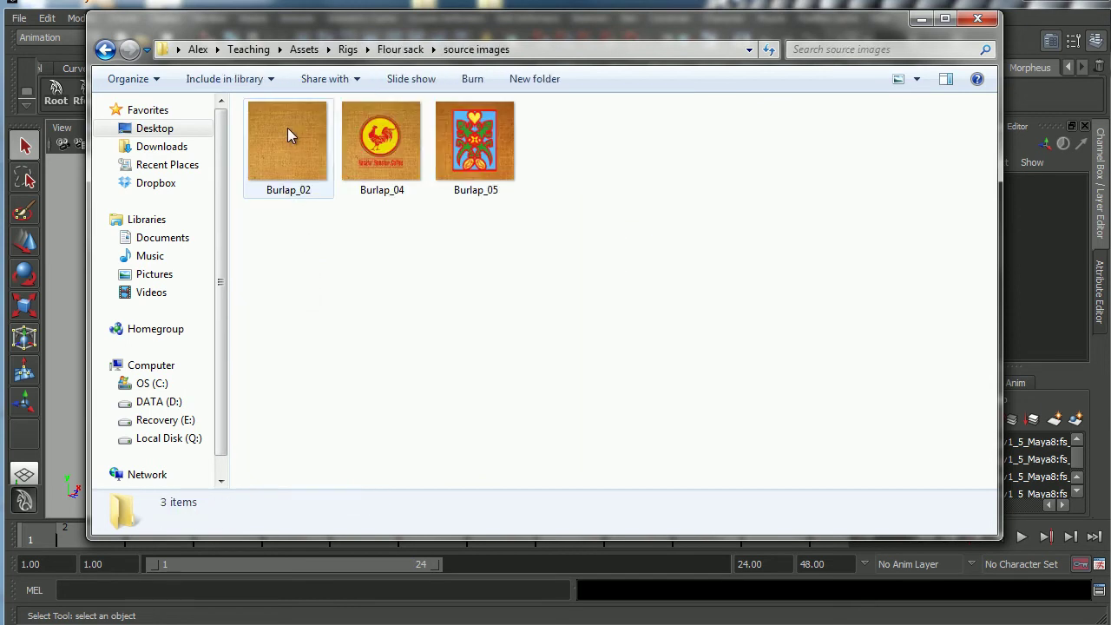
- Copy the three texture images Burlap_02, Burlap_04 and Burlap_05 from the flour sack rig's source images folder
{"action": "left_click", "coordinate": [284, 164]}
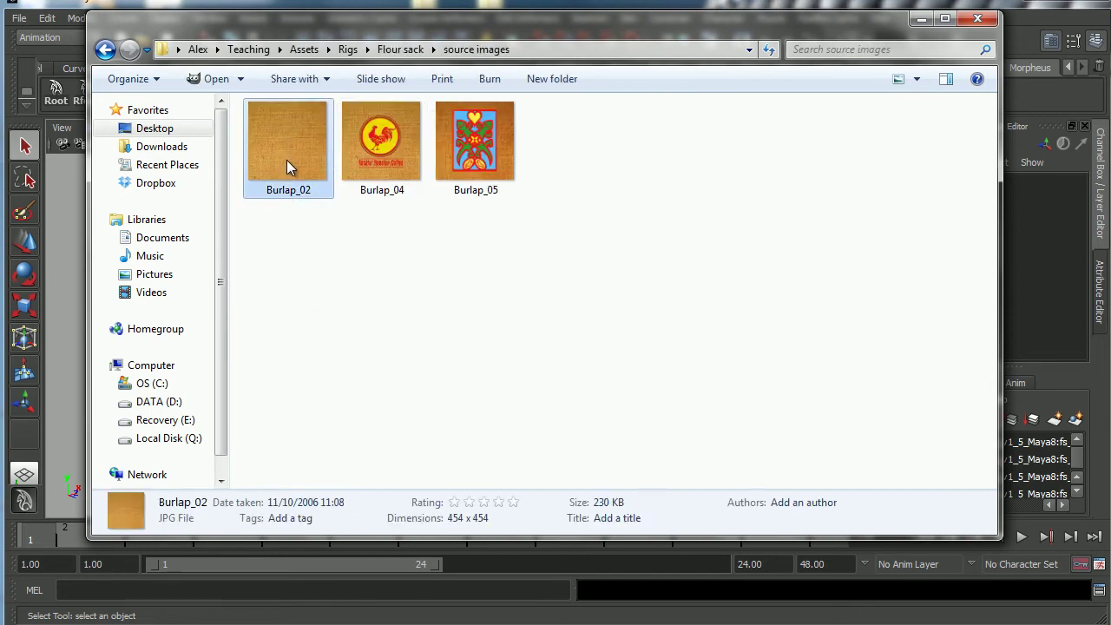
{"action": "left_click", "coordinate": [474, 159], "text": "shift"}
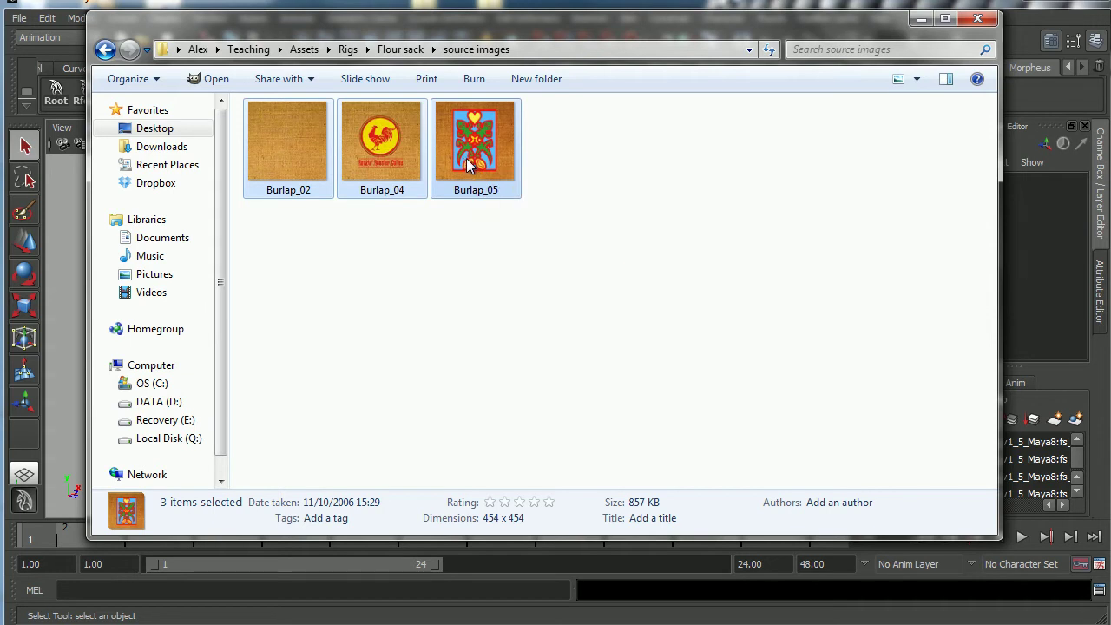
{"action": "right_click", "coordinate": [469, 161]}
{"action": "left_click", "coordinate": [518, 426]}
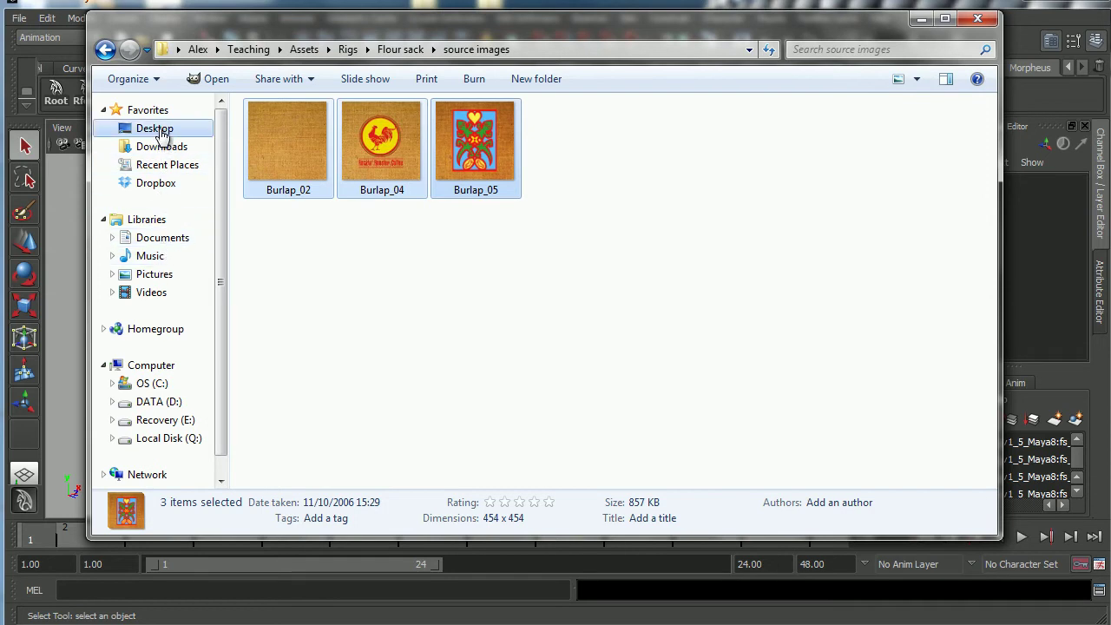
- Return to the Documents library and open its maya\projects folder to find the flour sack project
{"action": "left_click", "coordinate": [163, 243]}
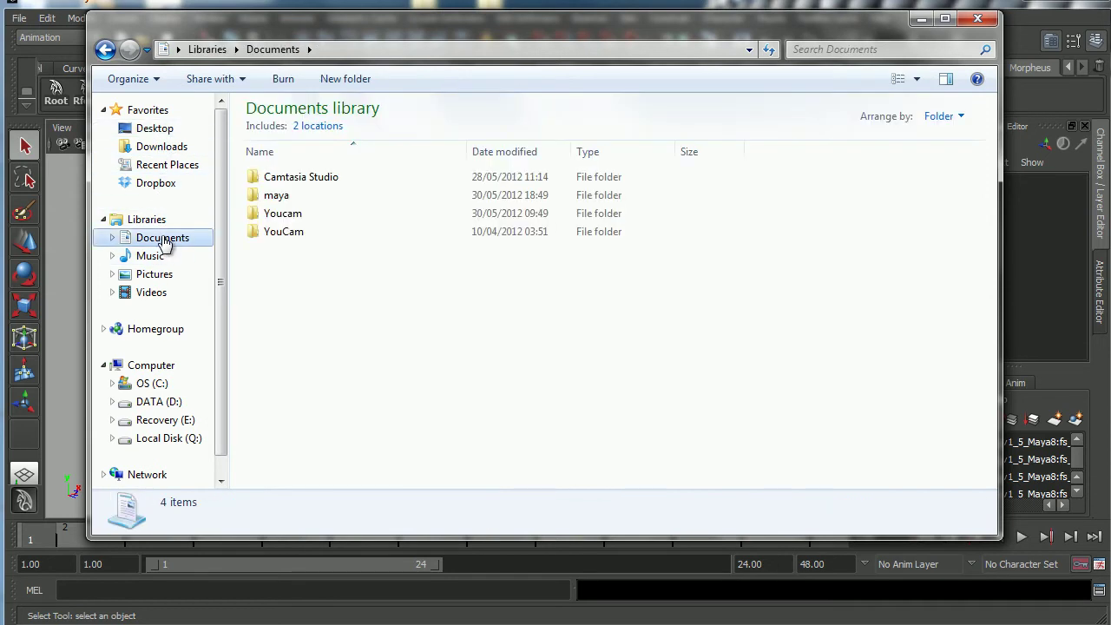
{"action": "double_click", "coordinate": [280, 201]}
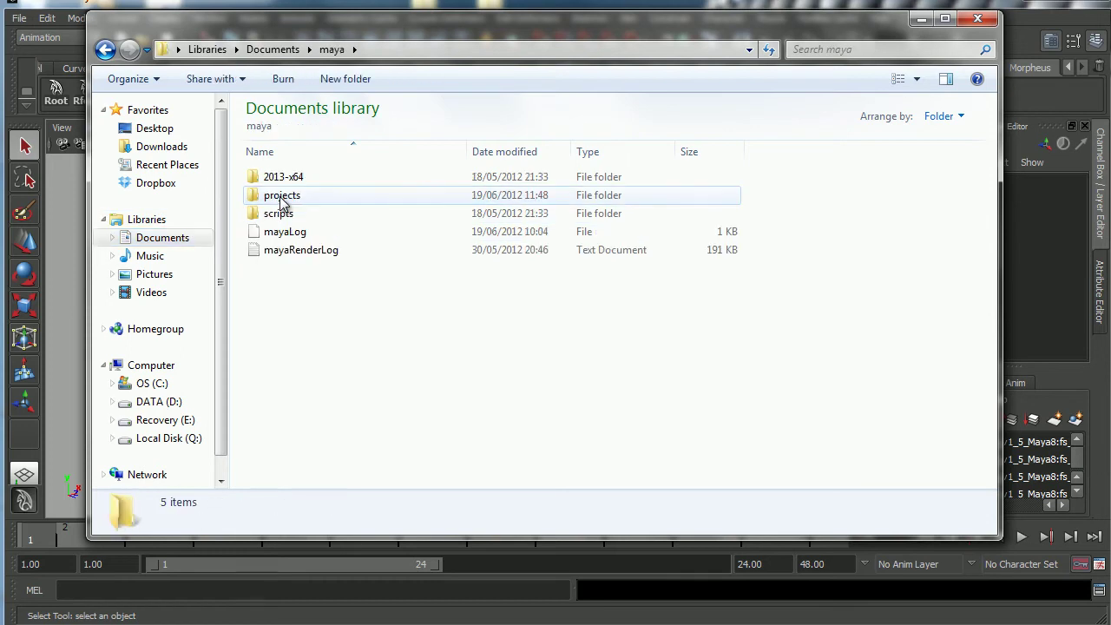
{"action": "double_click", "coordinate": [293, 199]}
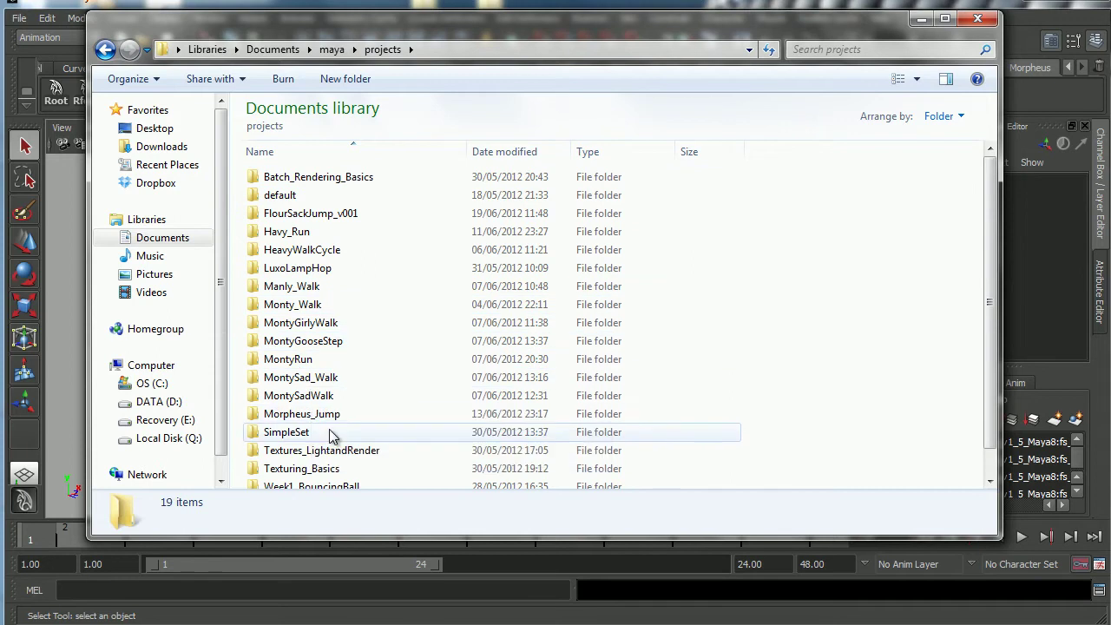
{"action": "scroll", "coordinate": [989, 212], "scroll_direction": "down", "scroll_amount": 1}
{"action": "scroll", "coordinate": [989, 213], "scroll_direction": "up", "scroll_amount": 1}
- Rename the FlourSackJump_v001 project folder as FlourSackJump
{"action": "left_click", "coordinate": [338, 217]}
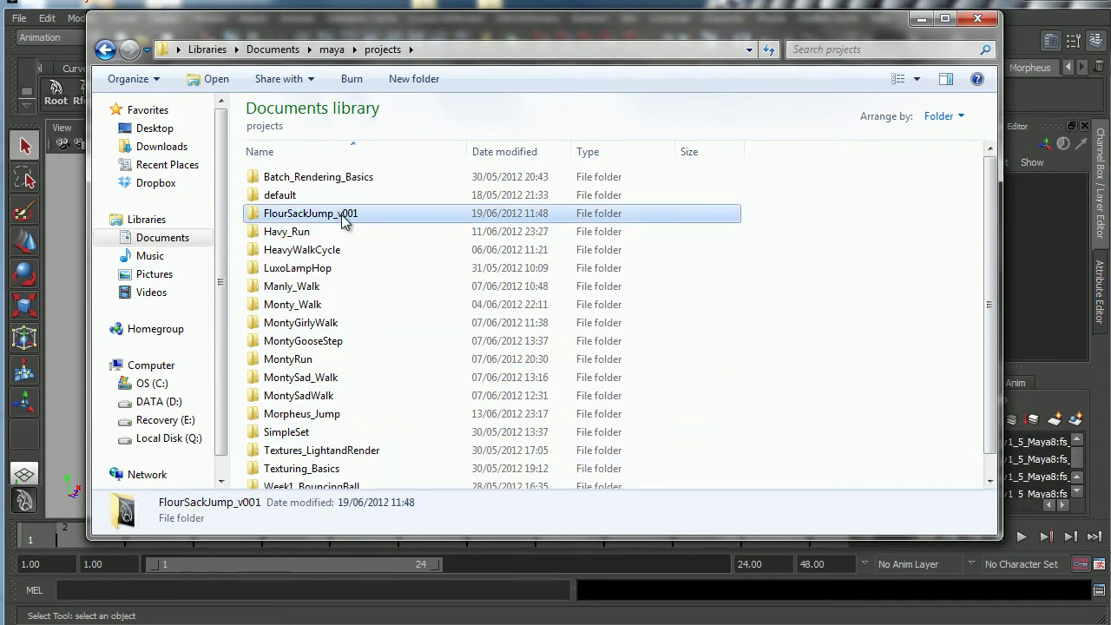
{"action": "left_click", "coordinate": [342, 224]}
{"action": "left_click", "coordinate": [364, 219]}
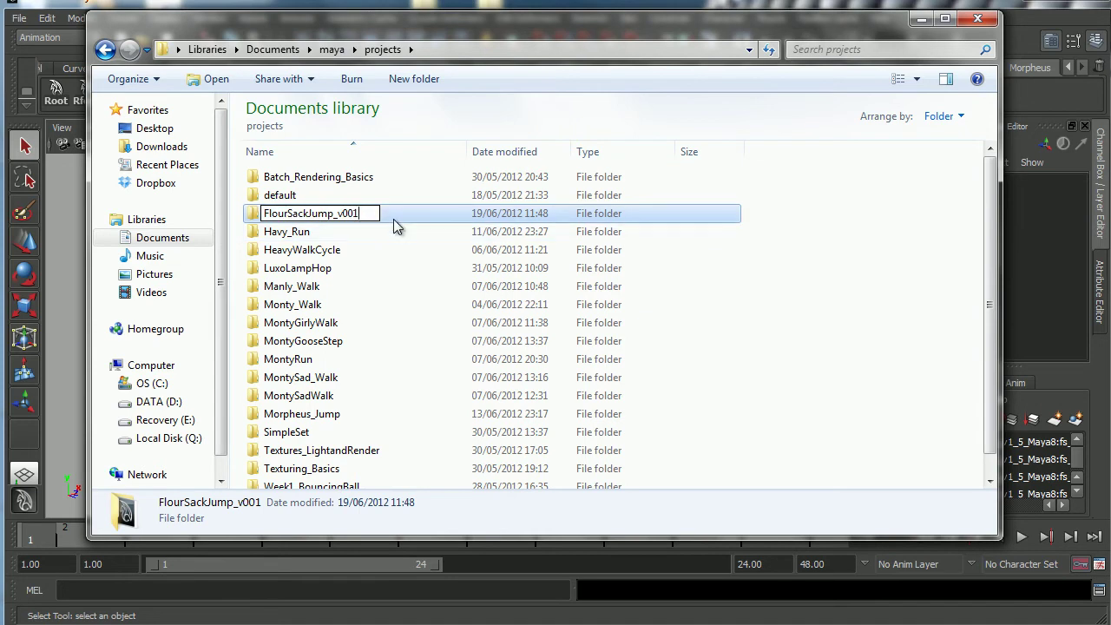
{"action": "key", "text": "BackSpace"}
{"action": "key", "text": "BackSpace"}
{"action": "key", "text": "BackSpace"}
{"action": "key", "text": "BackSpace"}
{"action": "key", "text": "BackSpace"}
{"action": "key", "text": "Return"}
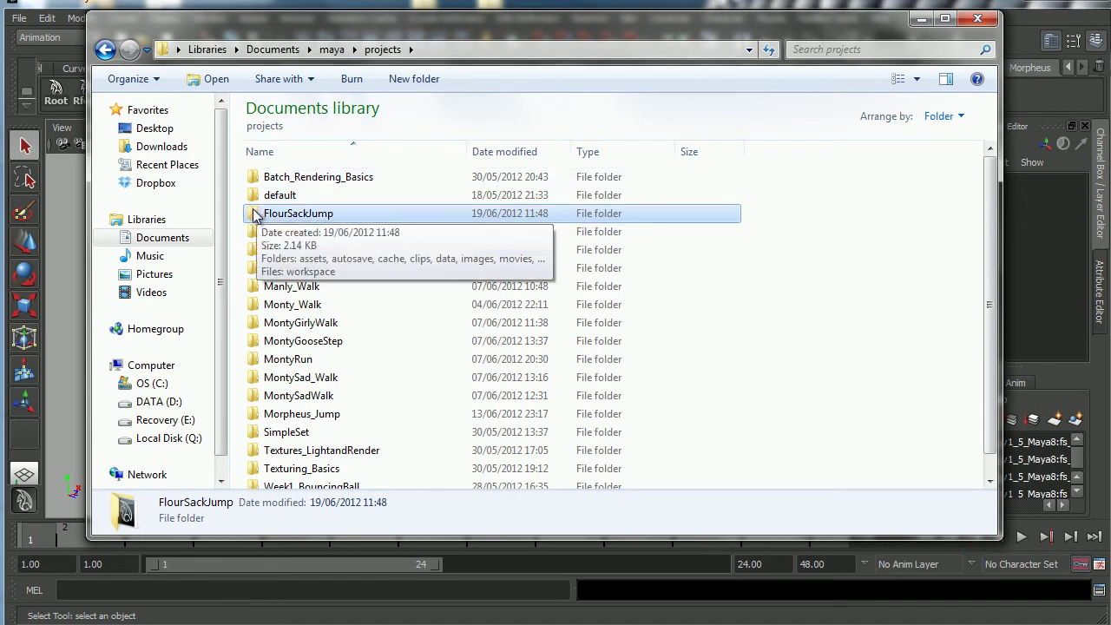
- Paste the copied burlap images into the FlourSackJump project's sourceimages folder and close the Explorer window
{"action": "double_click", "coordinate": [254, 215]}
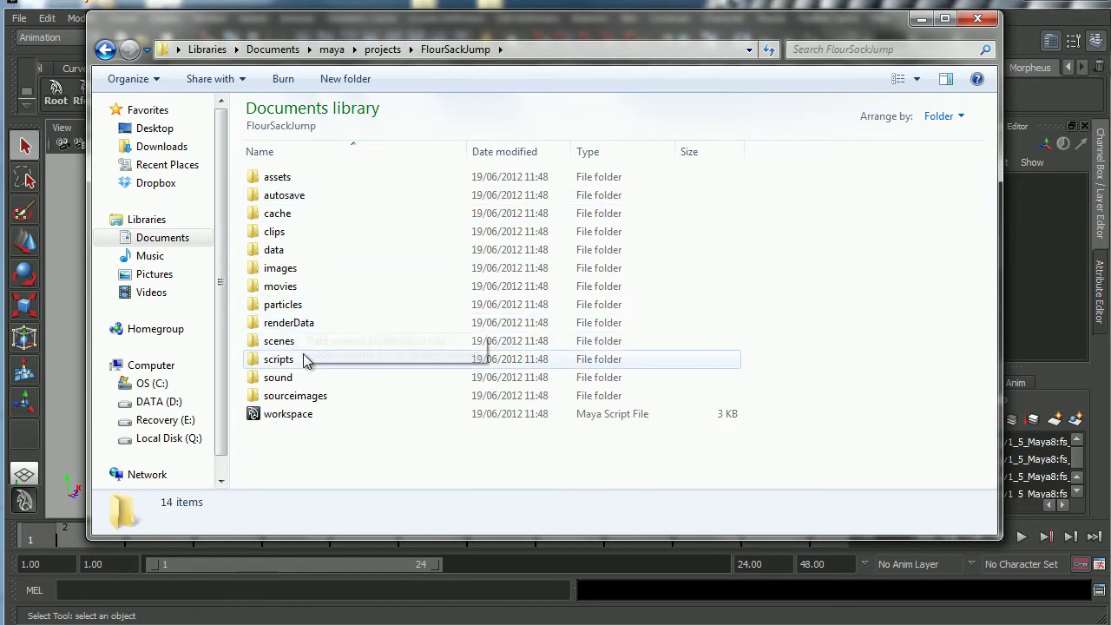
{"action": "double_click", "coordinate": [308, 396]}
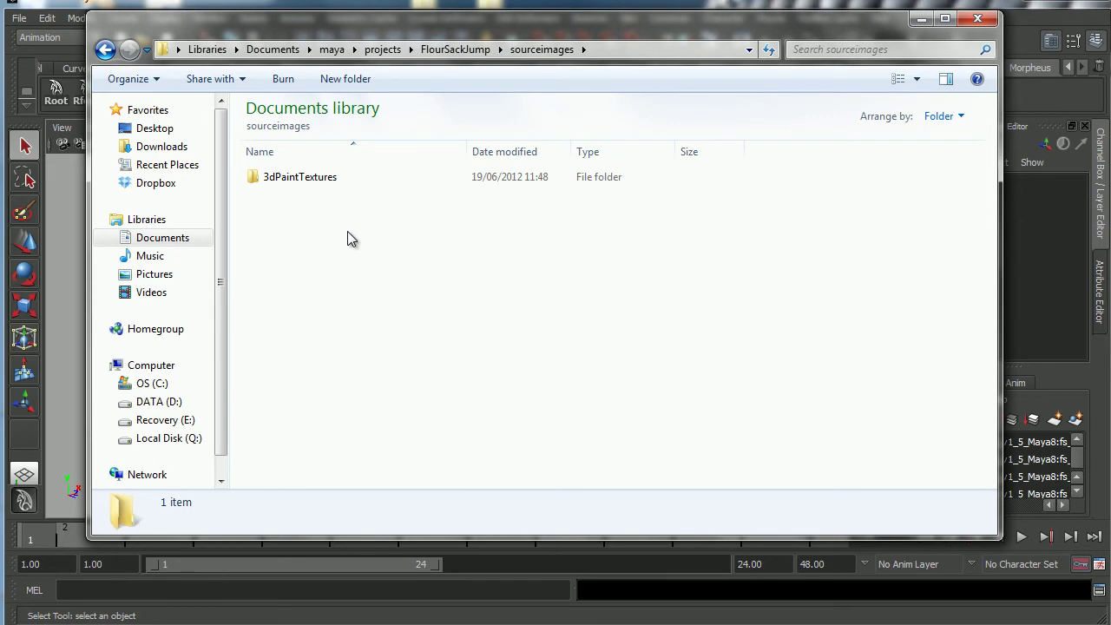
{"action": "key", "text": "ctrl+v"}
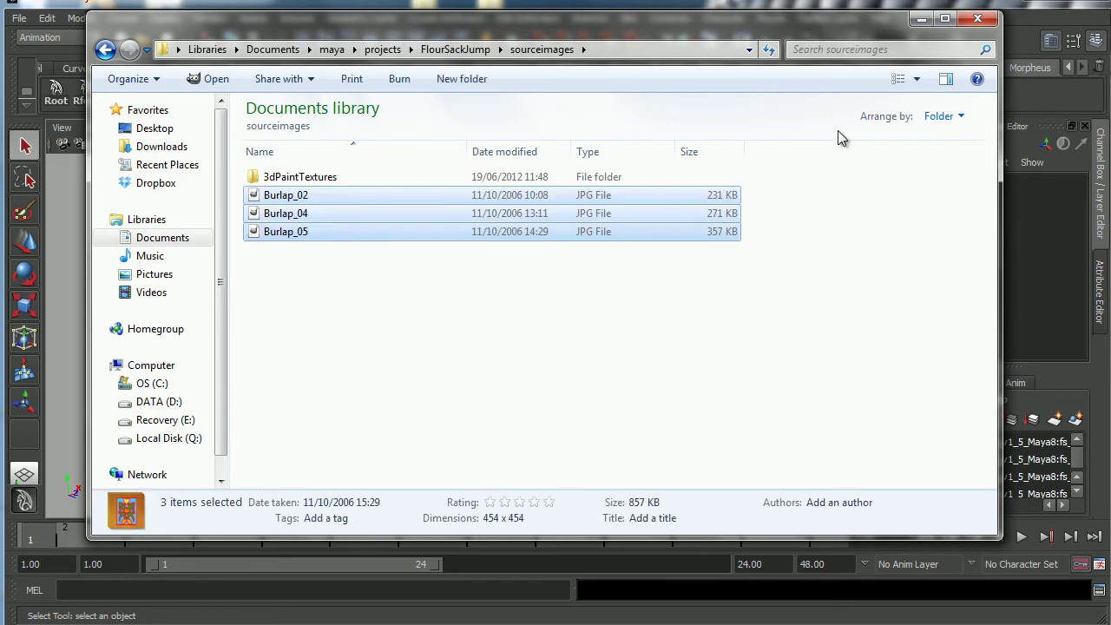
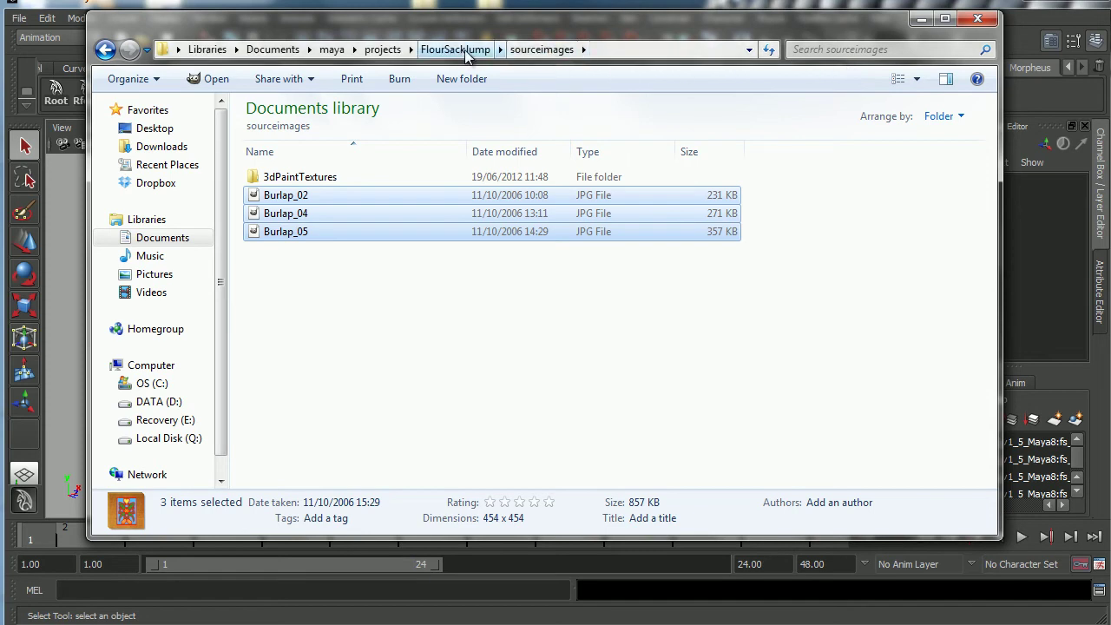
{"action": "left_click", "coordinate": [978, 19]}
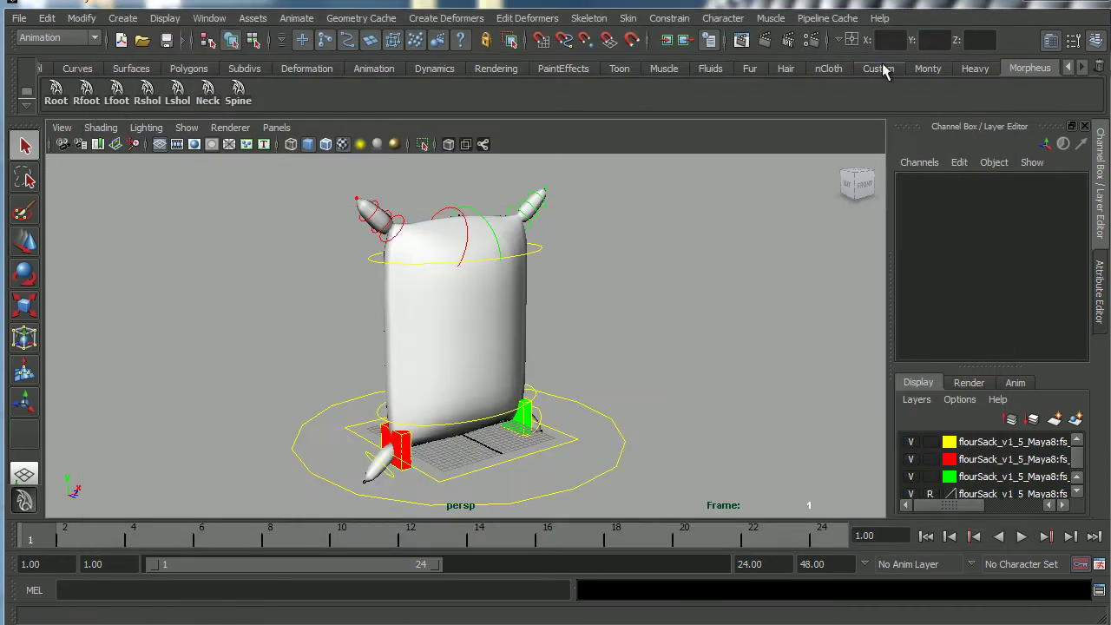
- Open the Hypershade editor to see the flour sack rig's materials
{"action": "left_click_drag", "start_coordinate": [515, 331], "coordinate": [447, 353], "text": "alt"}
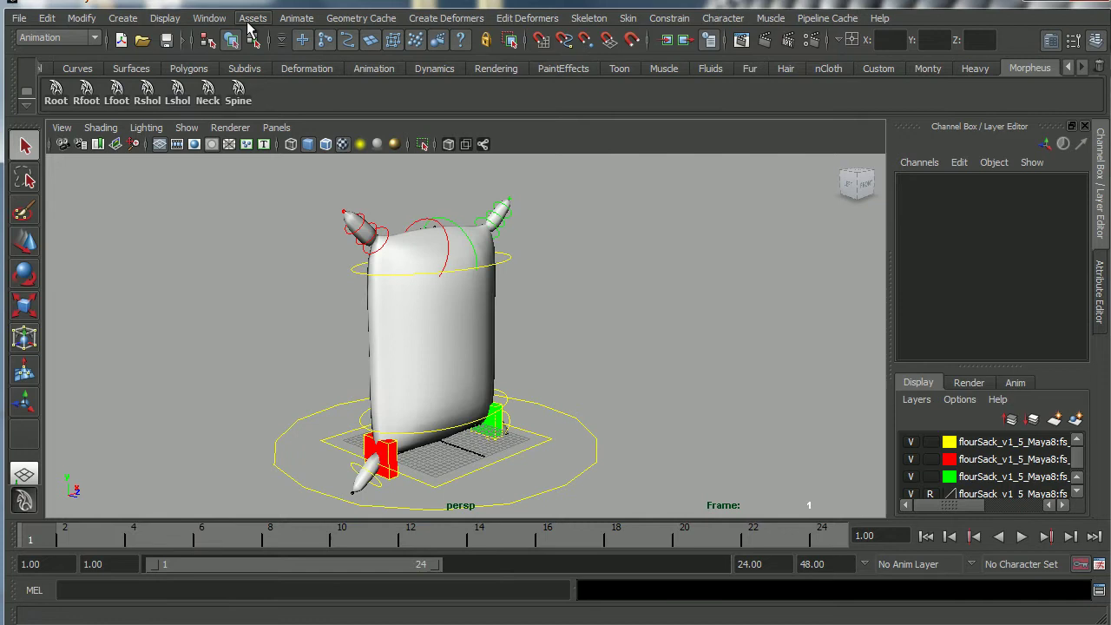
{"action": "left_click", "coordinate": [215, 20]}
{"action": "mouse_move", "coordinate": [244, 62]}
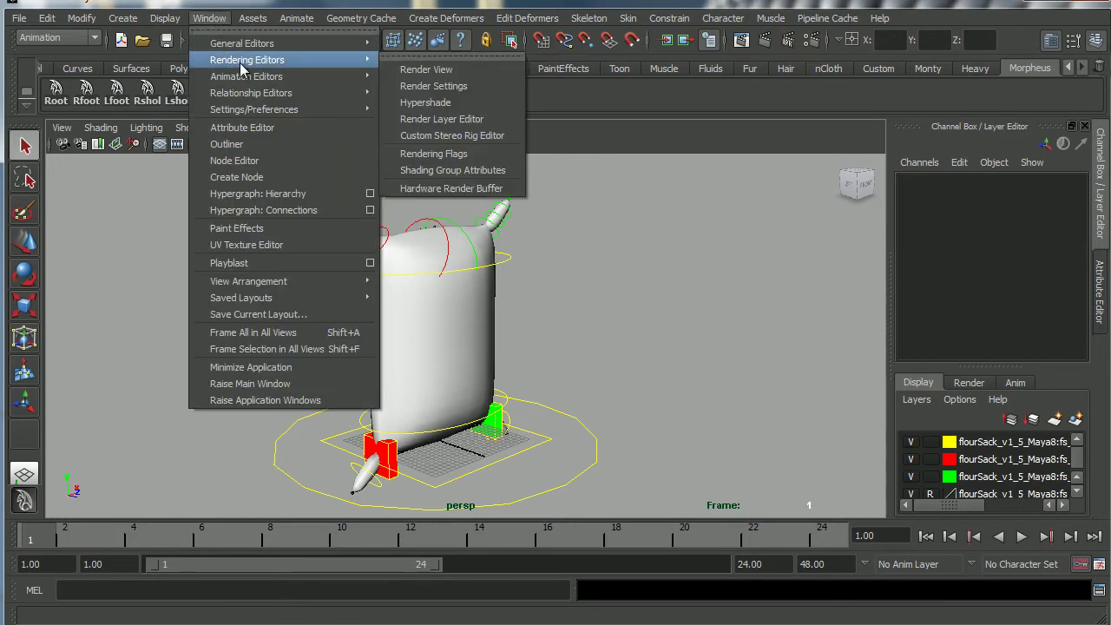
{"action": "left_click", "coordinate": [415, 103]}
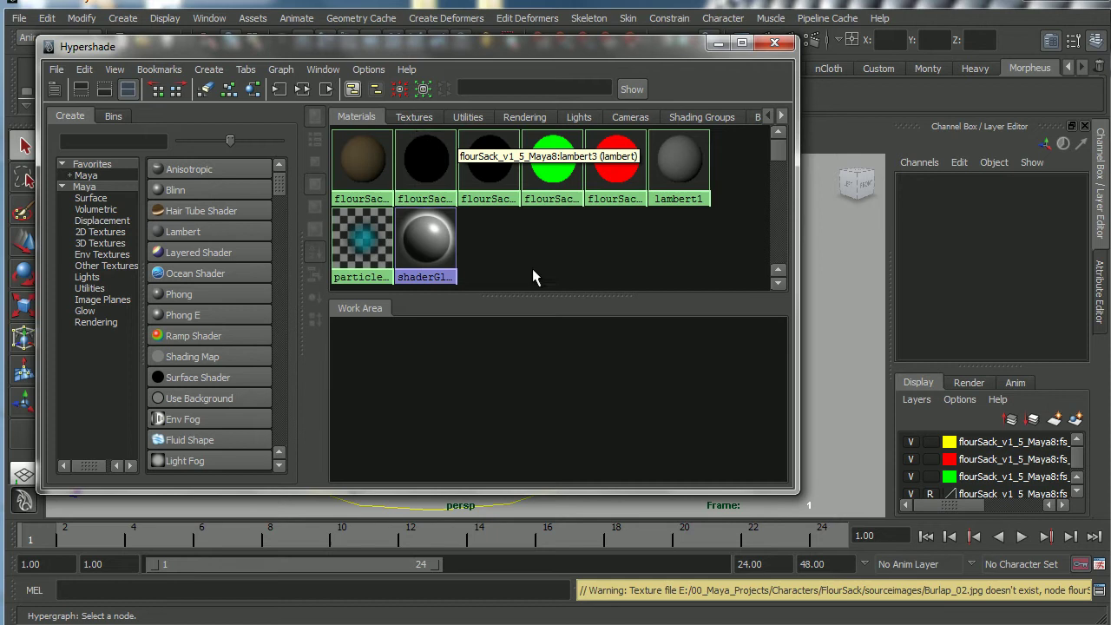
- Open the attributes of the file texture connected to the lambert3 material's color and bring its image name into view
{"action": "double_click", "coordinate": [428, 163]}
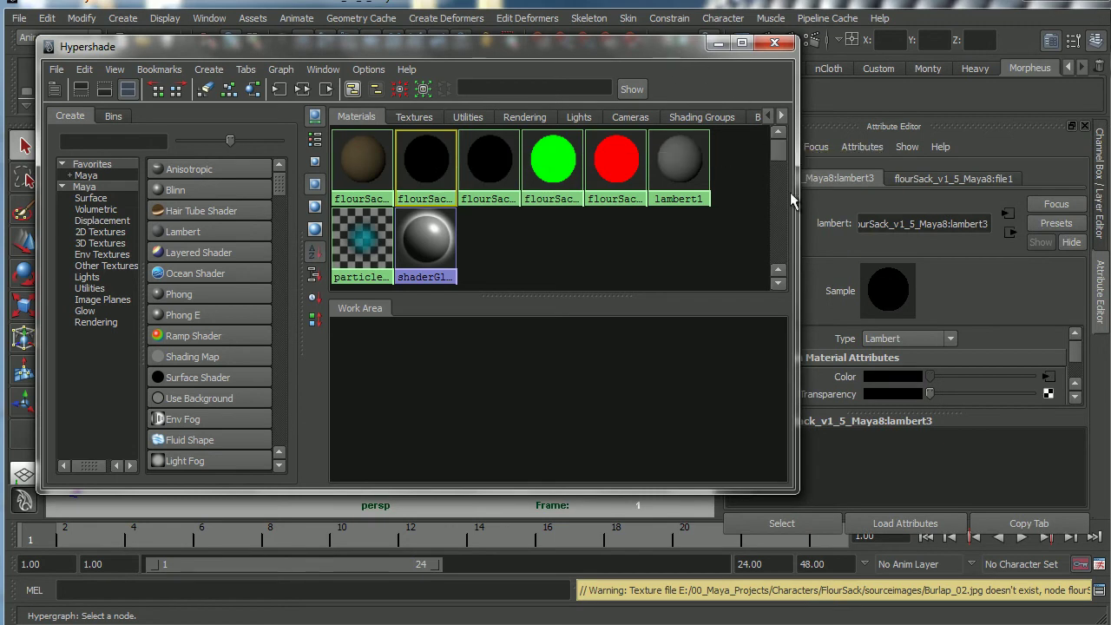
{"action": "left_click_drag", "start_coordinate": [796, 192], "coordinate": [594, 192]}
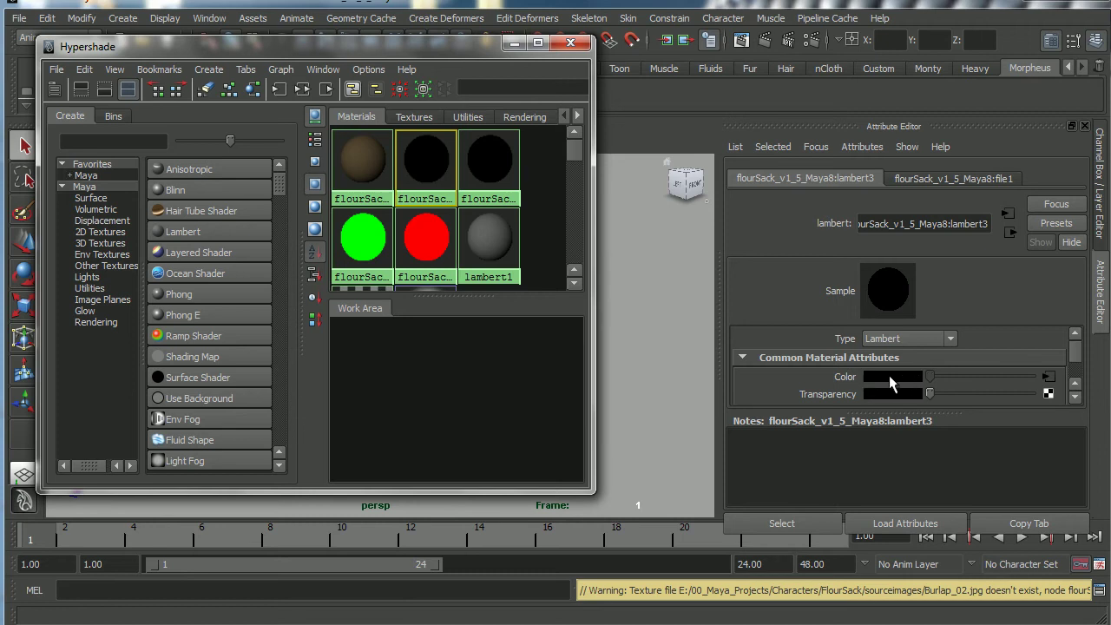
{"action": "left_click", "coordinate": [1045, 379]}
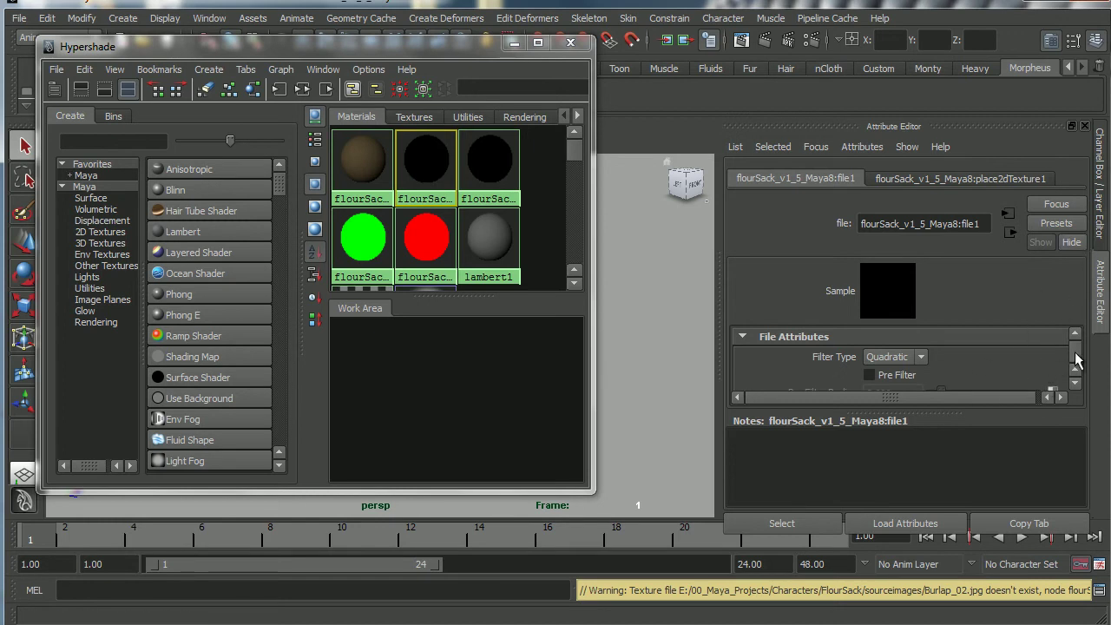
{"action": "left_click", "coordinate": [1075, 383]}
{"action": "left_click", "coordinate": [1075, 383]}
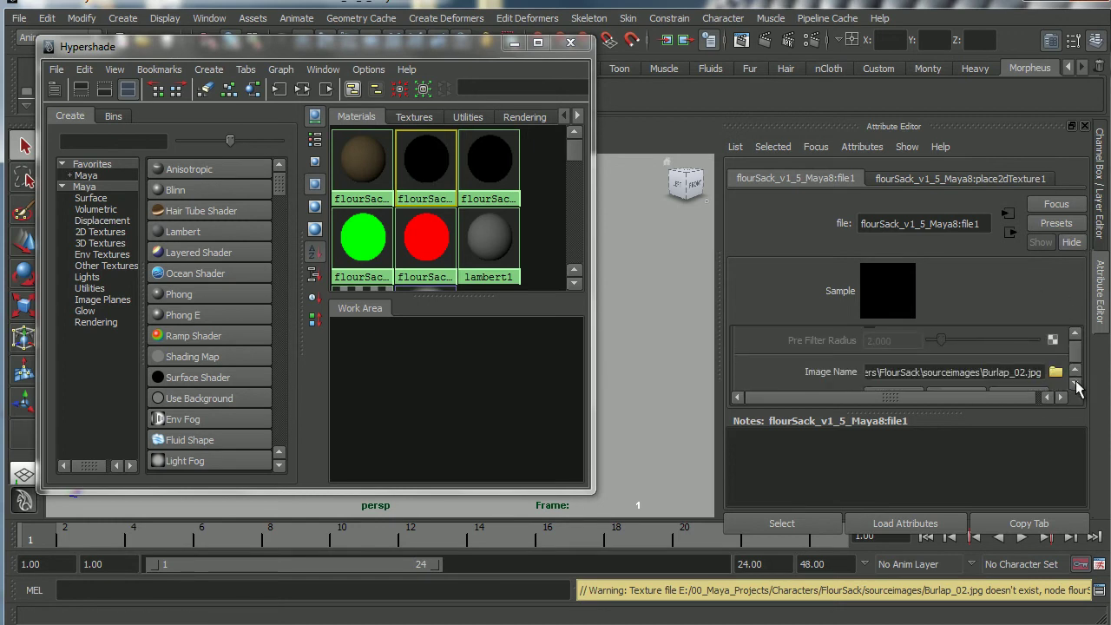
{"action": "left_click", "coordinate": [1074, 382]}
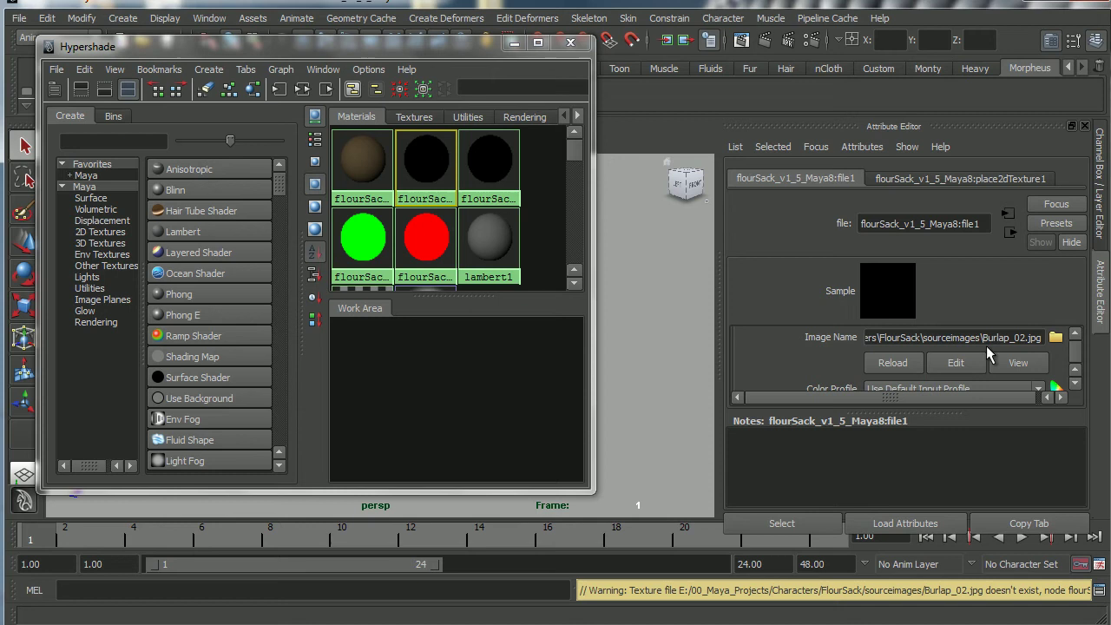
- Relink lambert3's file texture to Burlap_02.jpg from the FlourSackJump project's sourceimages folder
{"action": "left_click", "coordinate": [1055, 337]}
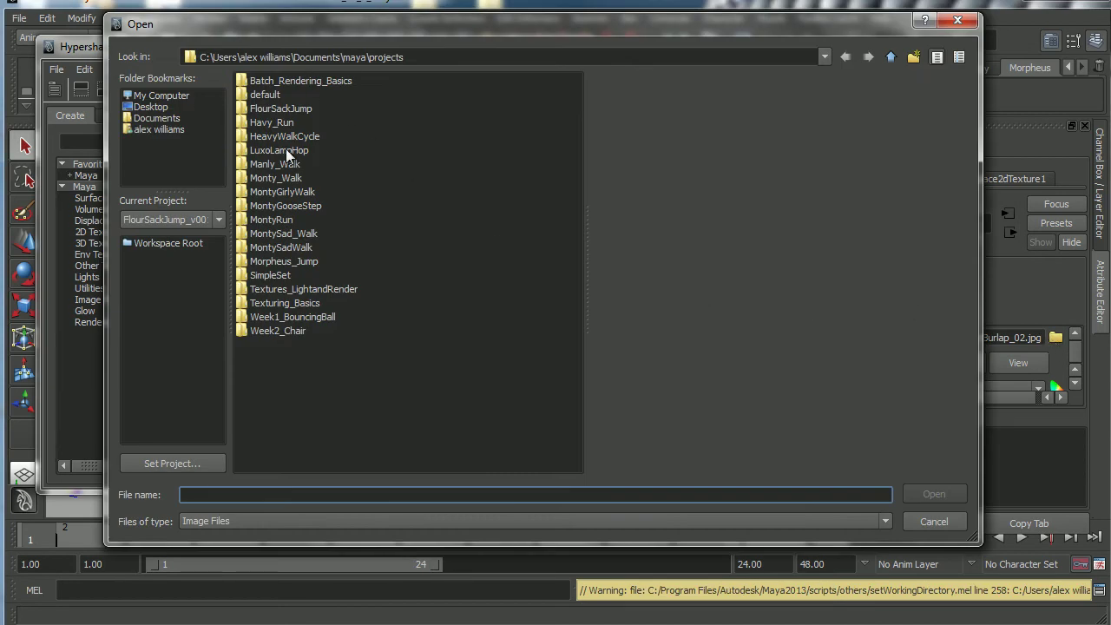
{"action": "double_click", "coordinate": [291, 108]}
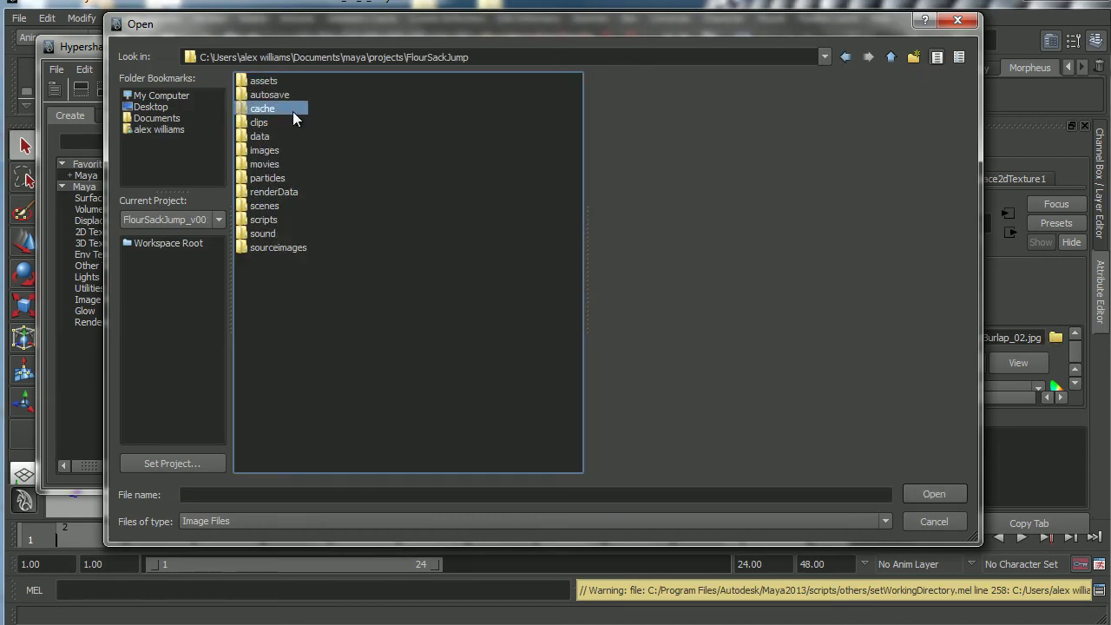
{"action": "double_click", "coordinate": [283, 248]}
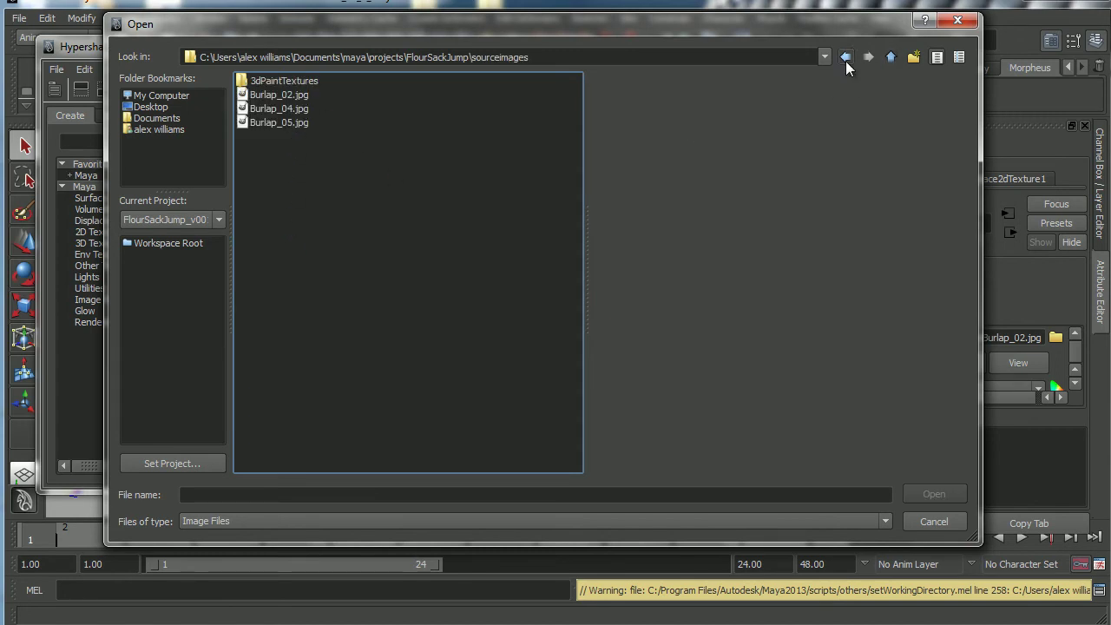
{"action": "left_click", "coordinate": [285, 96]}
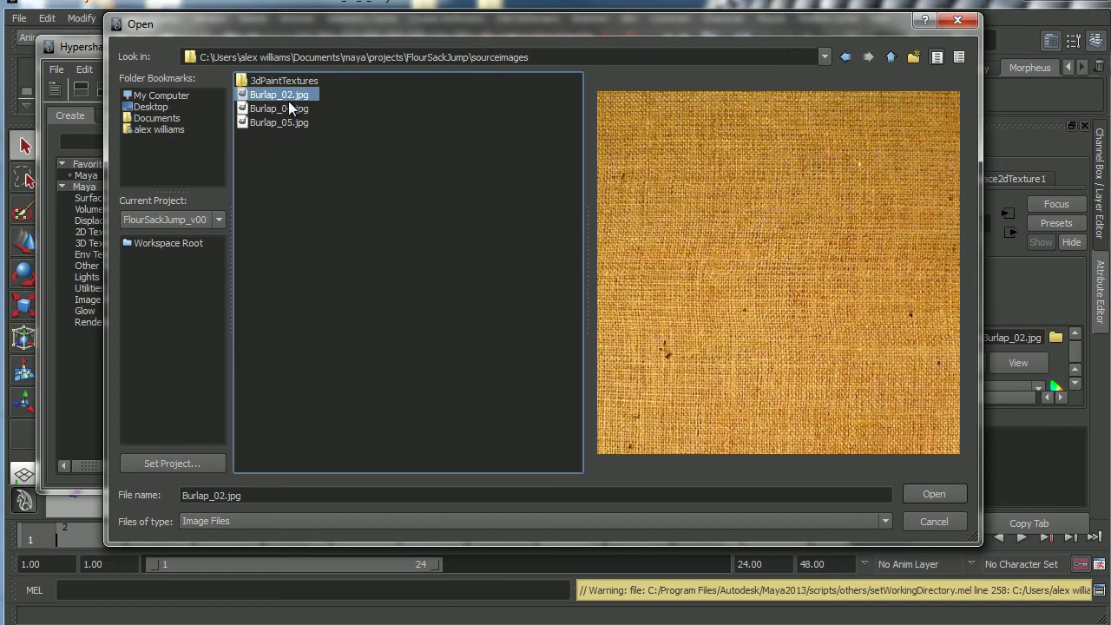
{"action": "left_click", "coordinate": [298, 110]}
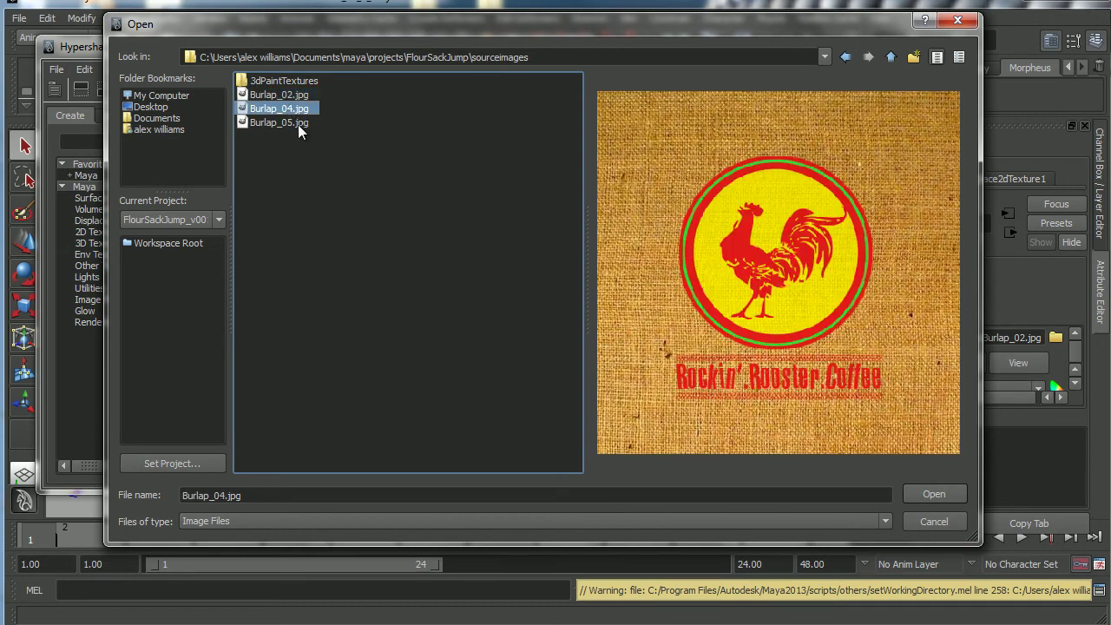
{"action": "left_click", "coordinate": [299, 124]}
{"action": "left_click", "coordinate": [299, 111]}
{"action": "left_click", "coordinate": [299, 97]}
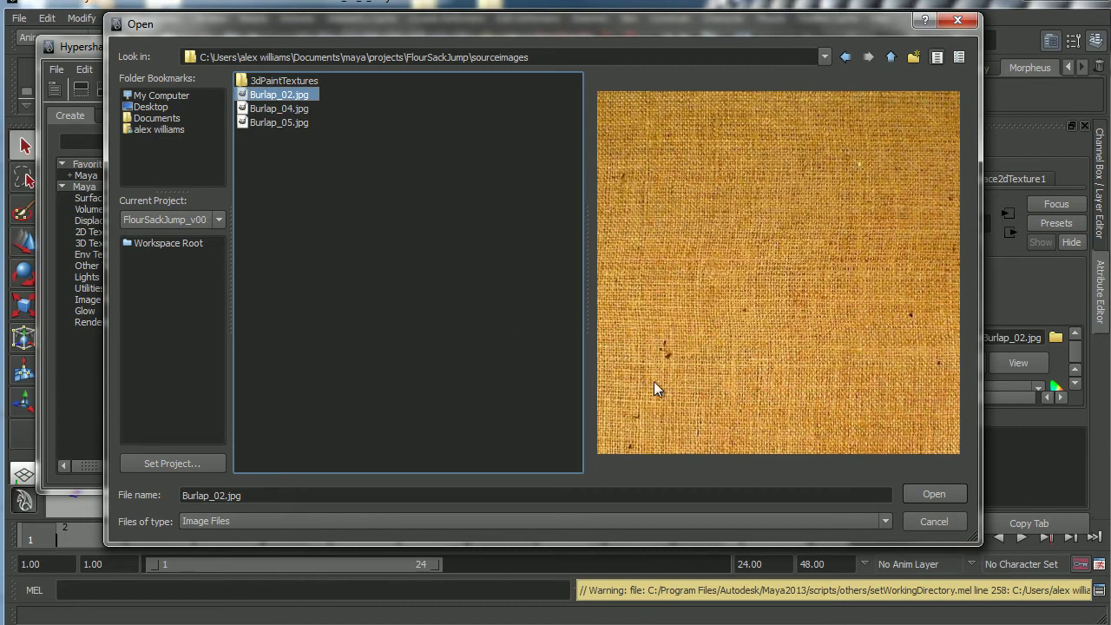
{"action": "left_click", "coordinate": [929, 493]}
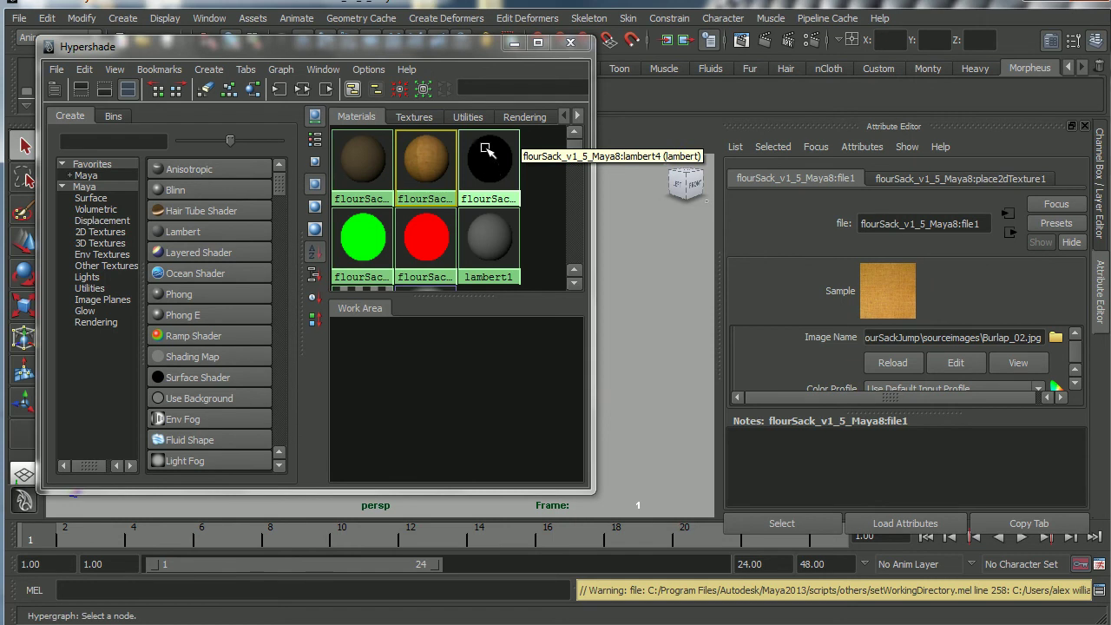
- Move the Hypershade aside, switch the viewport to textured display and check the flour sack
{"action": "left_click_drag", "start_coordinate": [468, 46], "coordinate": [521, 448]}
{"action": "key", "text": "6"}
{"action": "mouse_move", "coordinate": [381, 370]}
{"action": "left_mouse_down", "text": "alt"}
{"action": "mouse_move", "coordinate": [634, 362]}
{"action": "mouse_move", "coordinate": [396, 361]}
{"action": "left_mouse_up", "text": "alt"}
{"action": "key", "text": "5"}
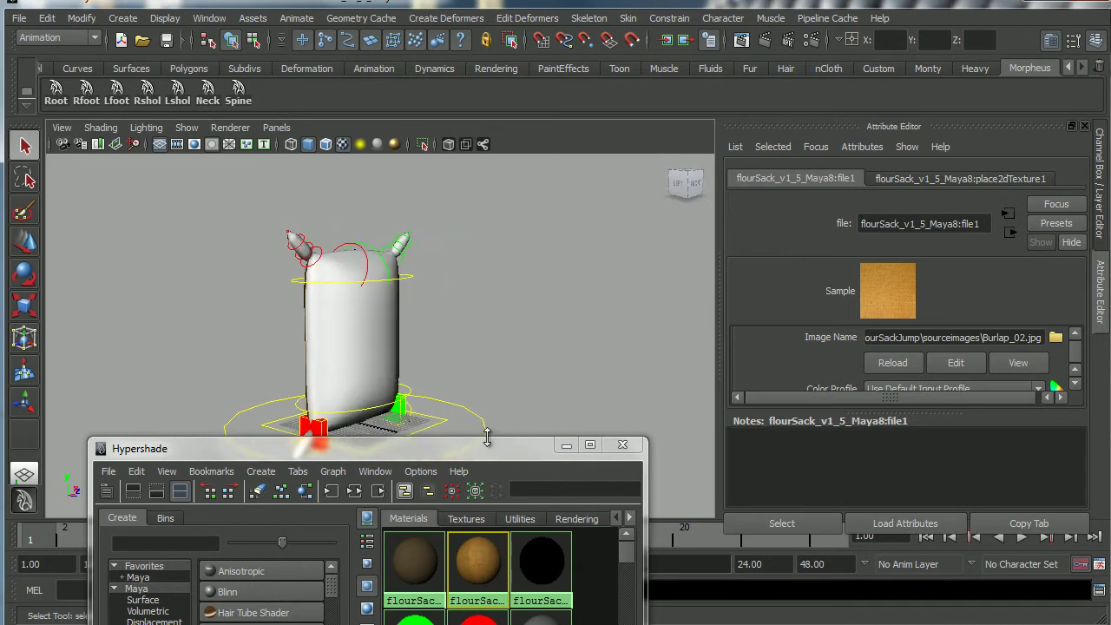
{"action": "left_click_drag", "start_coordinate": [489, 444], "coordinate": [500, 68]}
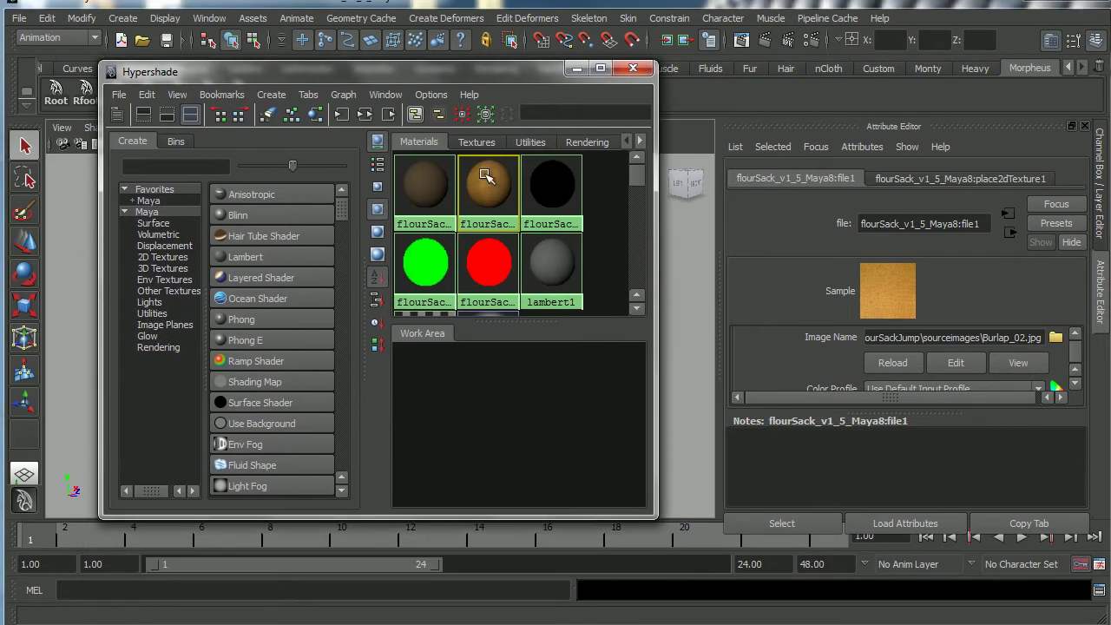
- Relink the lambert4 material's color file texture to the rooster image Burlap_04.jpg in the FlourSackJump sourceimages folder
{"action": "left_click", "coordinate": [545, 201]}
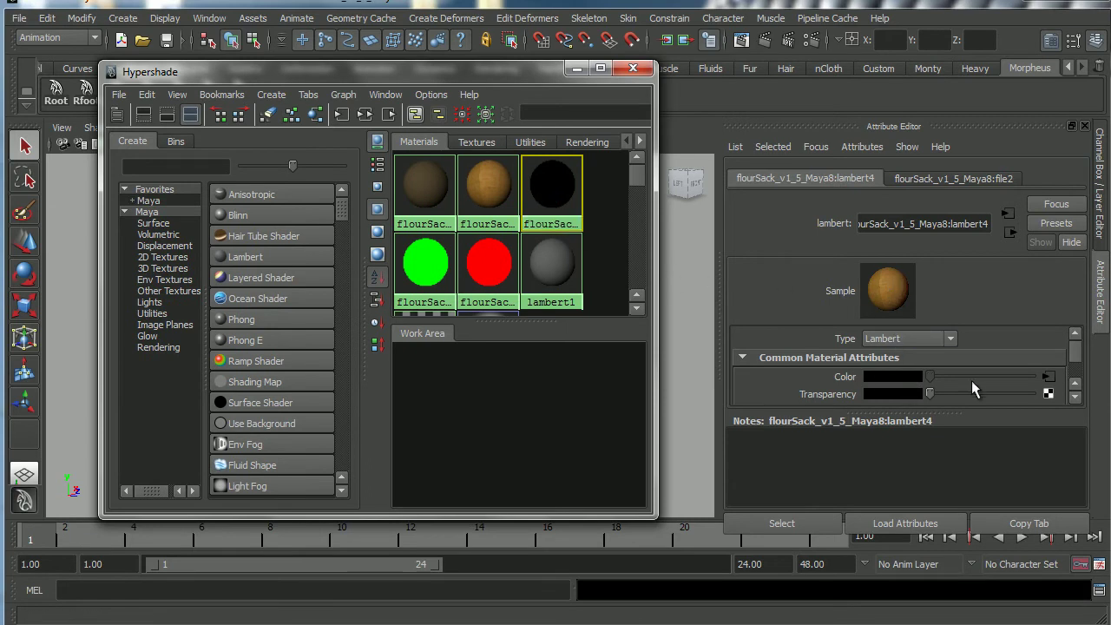
{"action": "left_click", "coordinate": [1047, 382]}
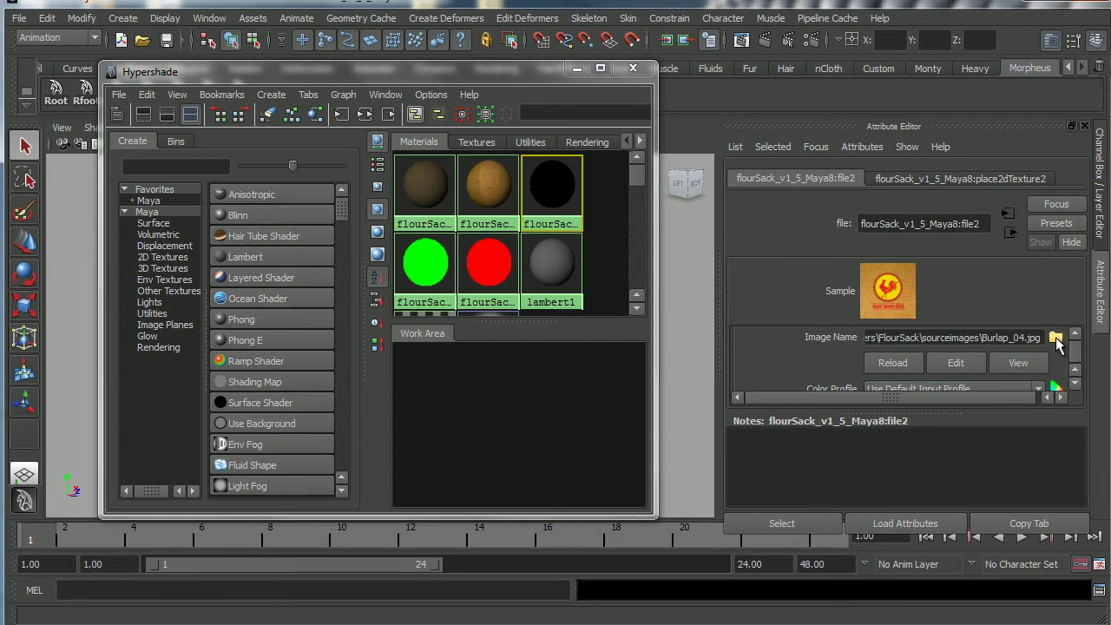
{"action": "left_click", "coordinate": [1055, 338]}
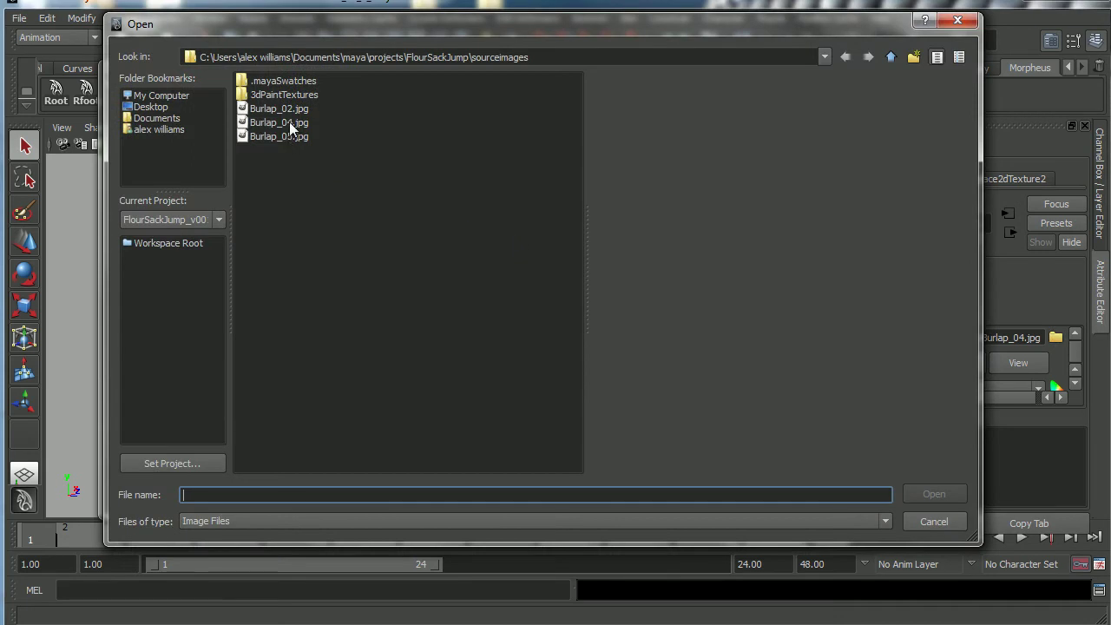
{"action": "left_click", "coordinate": [278, 122]}
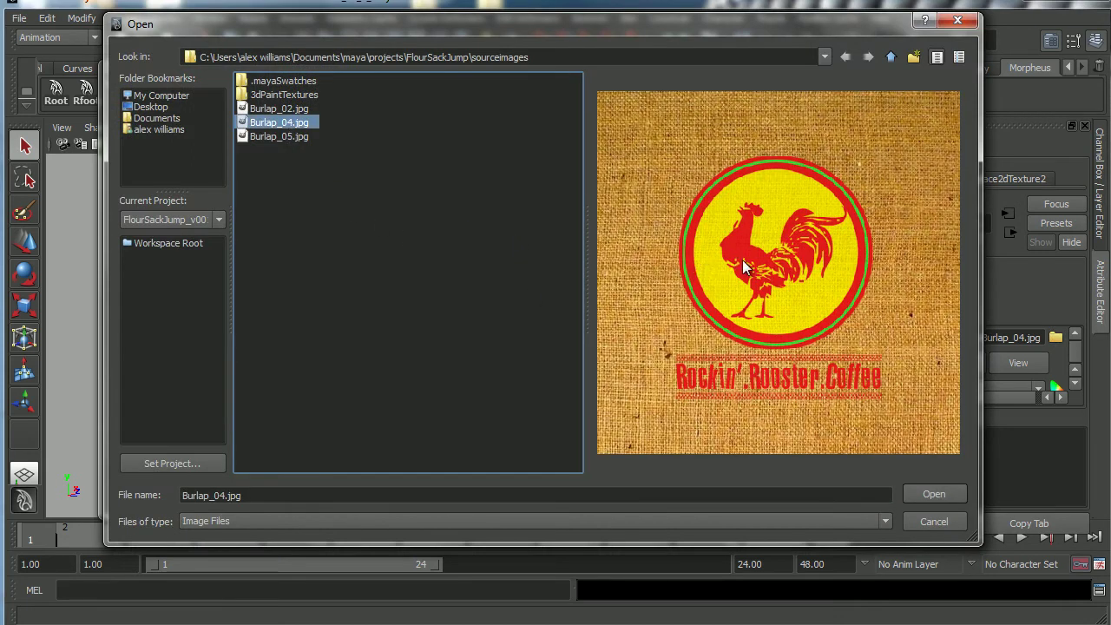
{"action": "left_click", "coordinate": [289, 136]}
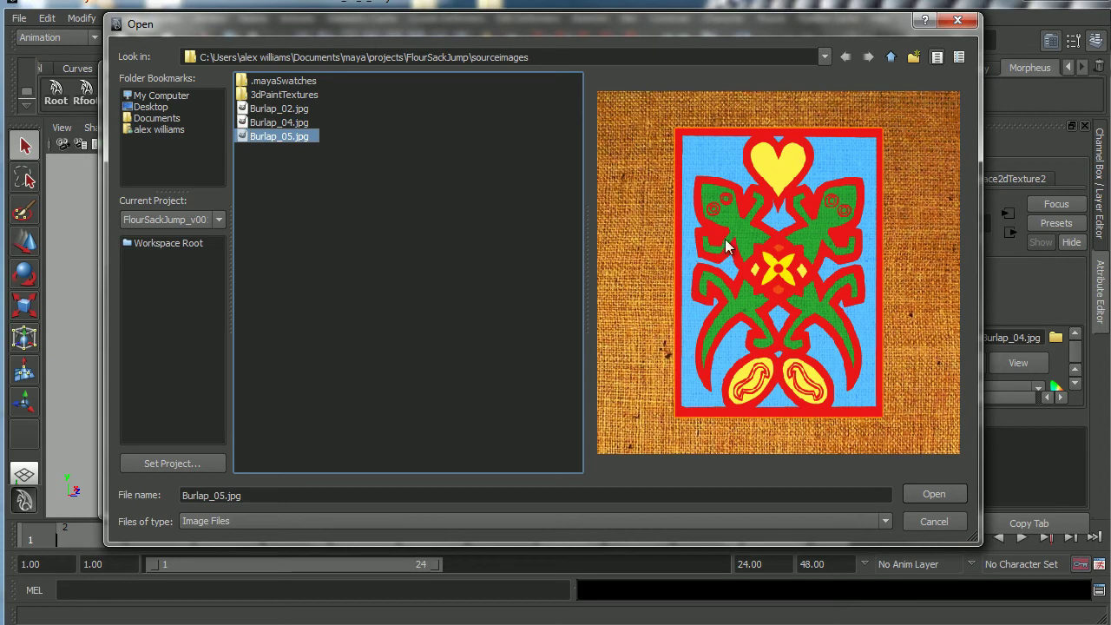
{"action": "left_click", "coordinate": [292, 124]}
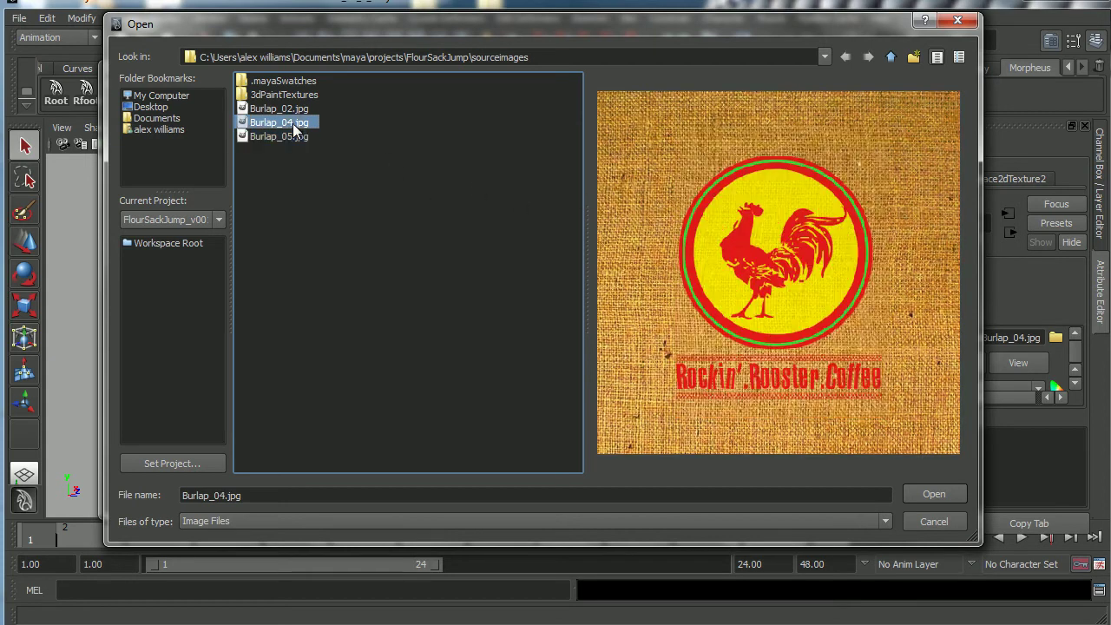
{"action": "left_click", "coordinate": [933, 494]}
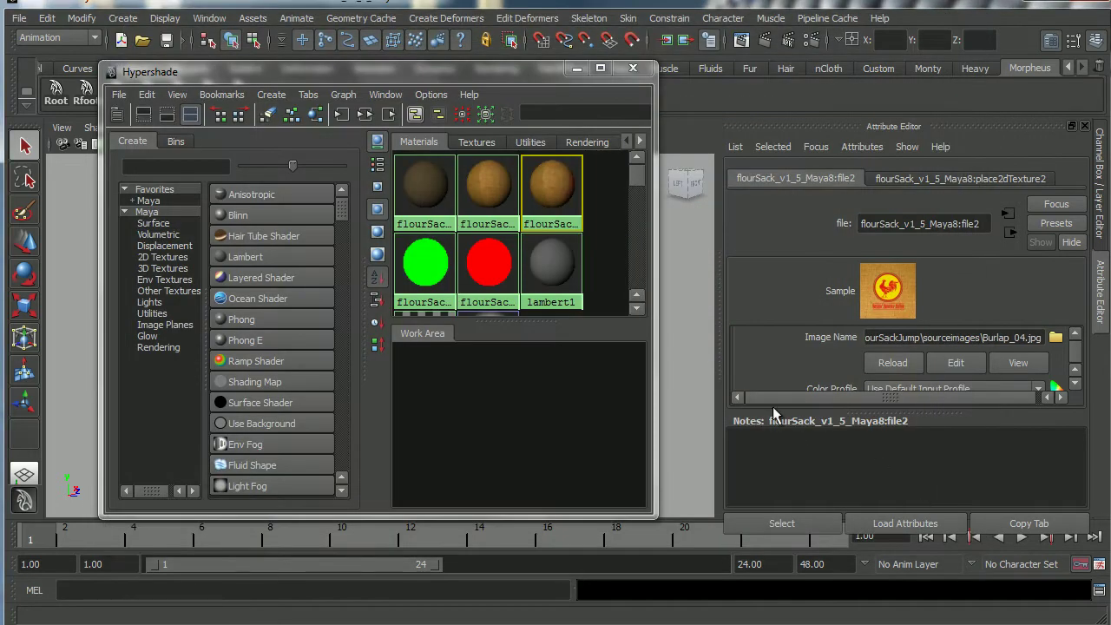
- Check the rooster texture on the flour sack in the perspective view and close the Hypershade
{"action": "left_click_drag", "start_coordinate": [521, 75], "coordinate": [954, 60]}
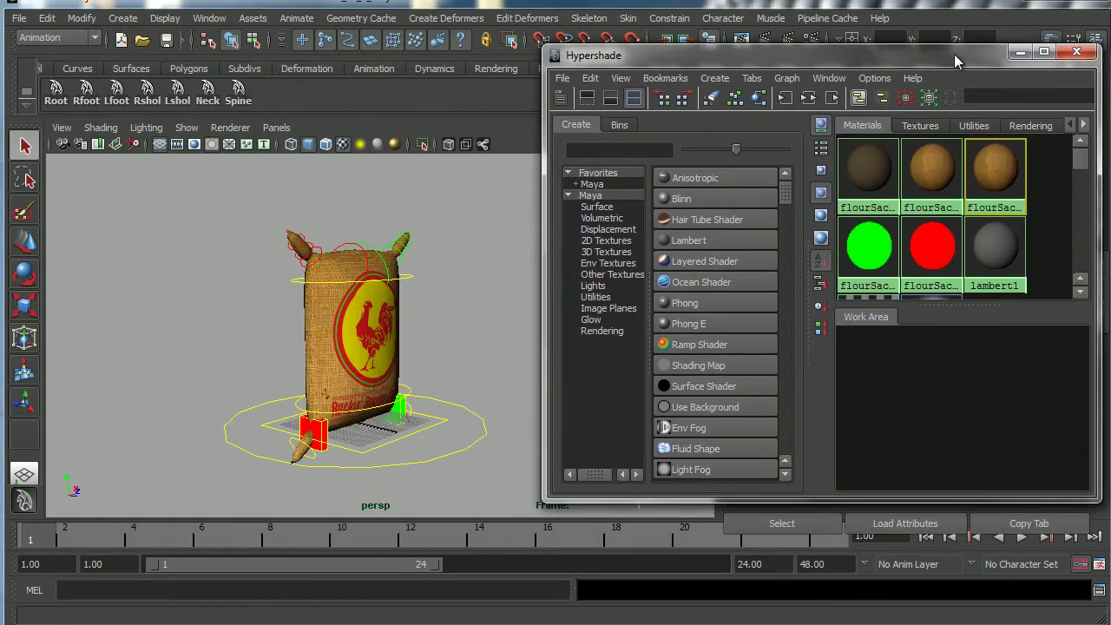
{"action": "left_click_drag", "start_coordinate": [434, 347], "coordinate": [342, 373], "text": "alt"}
{"action": "left_click_drag", "start_coordinate": [968, 53], "coordinate": [796, 58]}
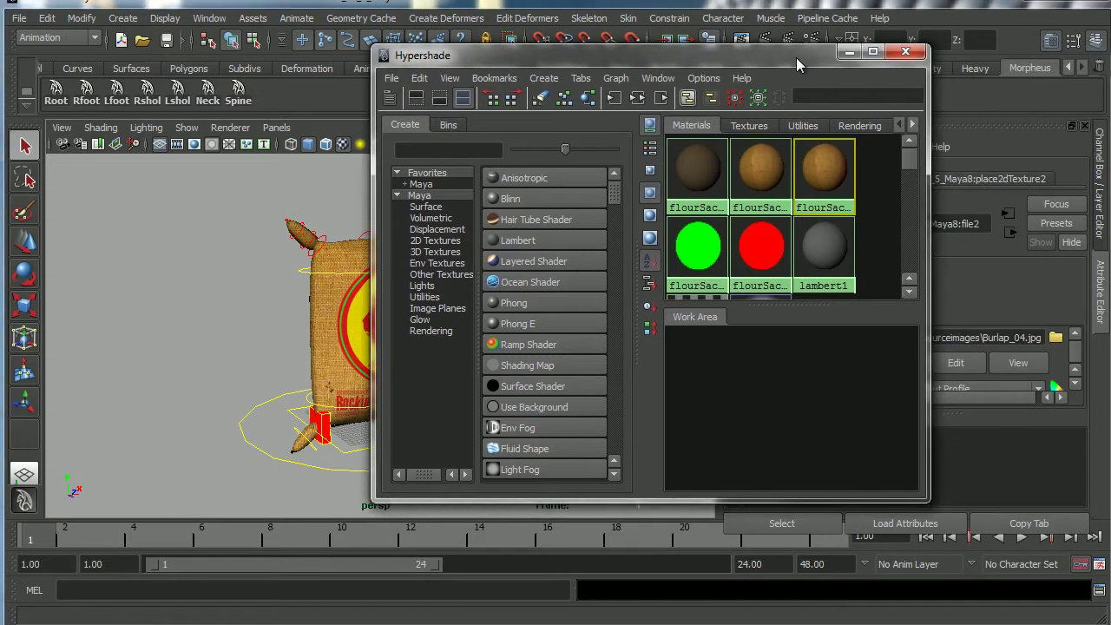
{"action": "left_click", "coordinate": [905, 52]}
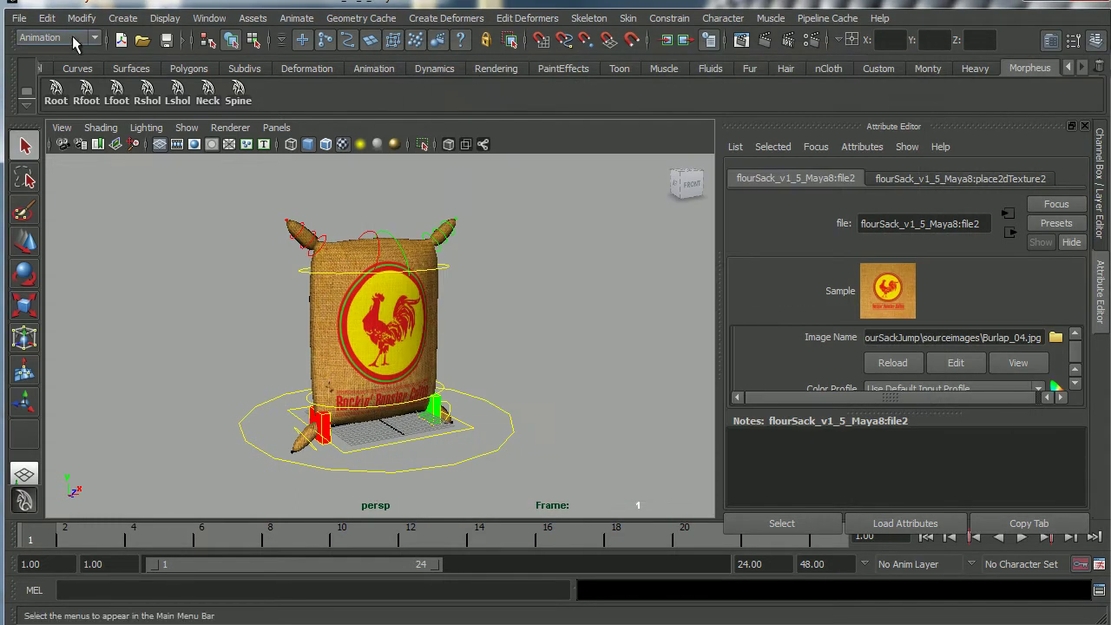
{"action": "left_click", "coordinate": [18, 17]}
{"action": "left_click", "coordinate": [59, 126]}
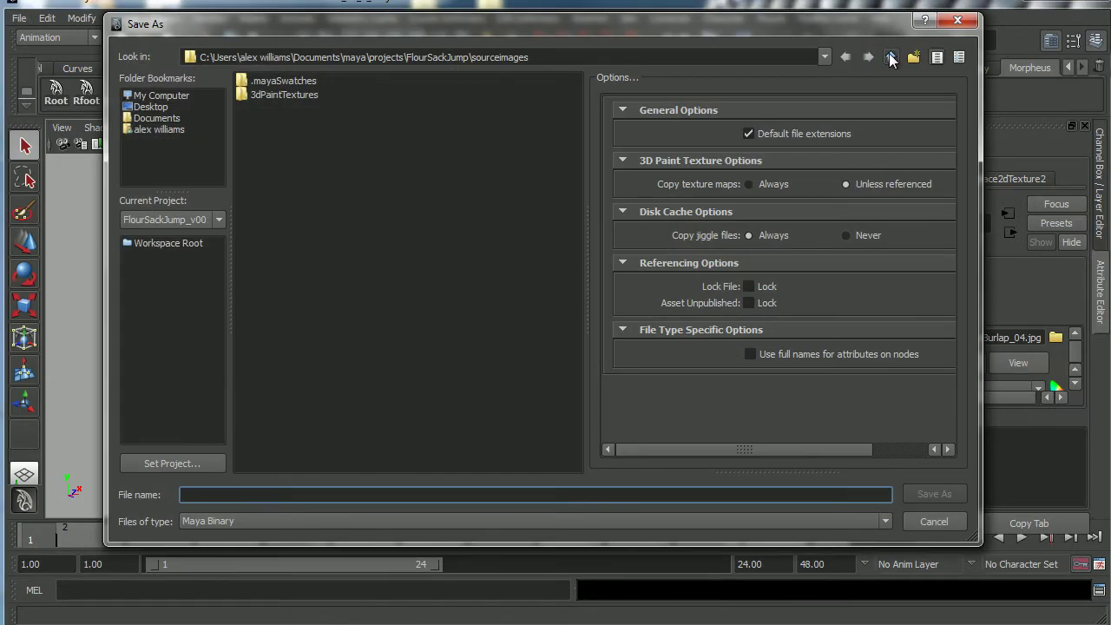
{"action": "left_click", "coordinate": [923, 521]}
- Set the current project to the FlourSackJump folder in maya\projects
{"action": "left_click", "coordinate": [21, 20]}
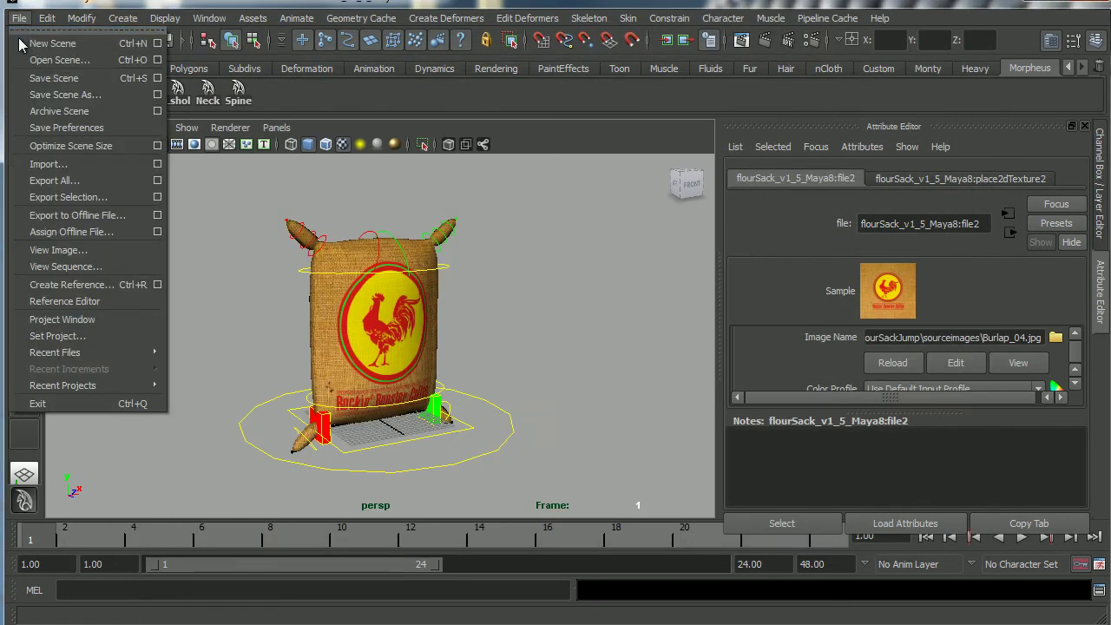
{"action": "left_click", "coordinate": [59, 335]}
{"action": "left_click", "coordinate": [294, 109]}
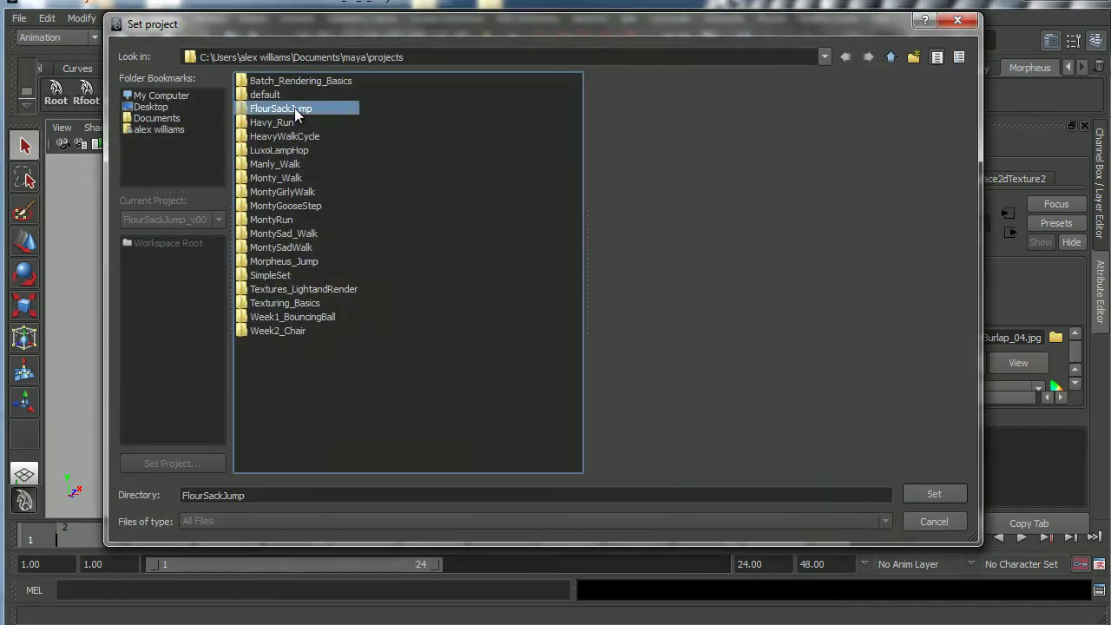
{"action": "left_click", "coordinate": [927, 495]}
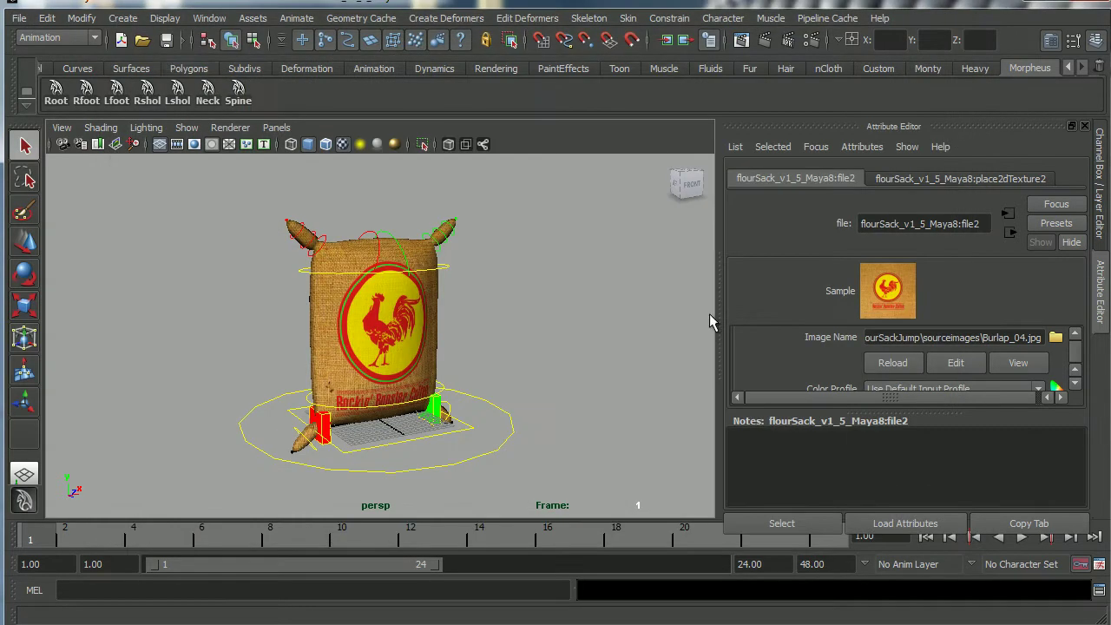
- Save the scene as a Maya Binary file in the FlourSackJump scenes folder, accepting the student version notice
{"action": "left_click", "coordinate": [19, 19]}
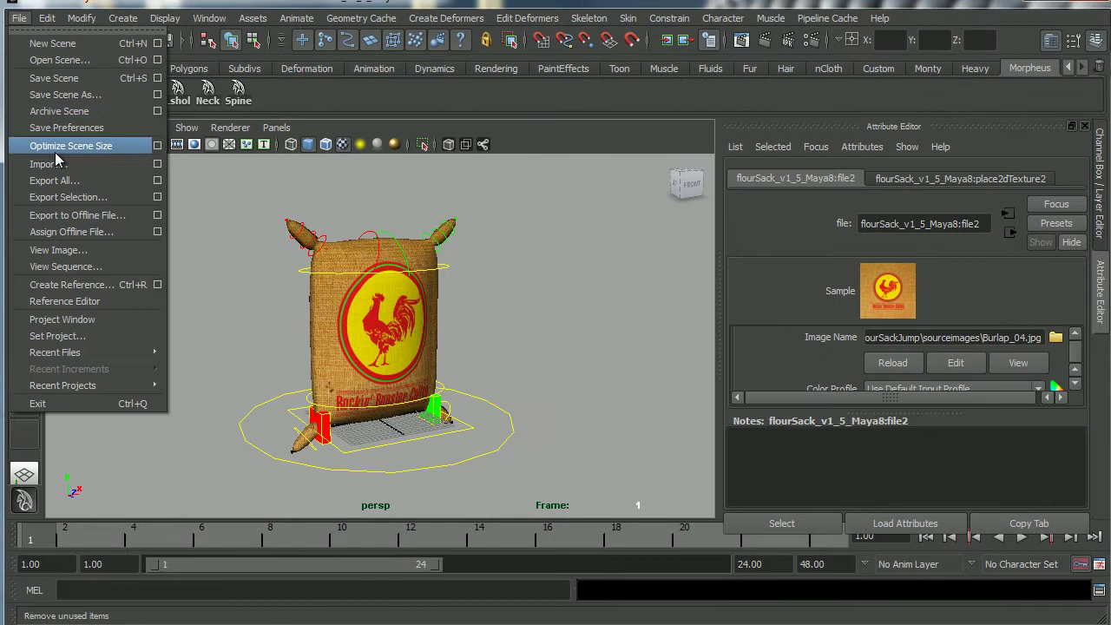
{"action": "left_click", "coordinate": [80, 107]}
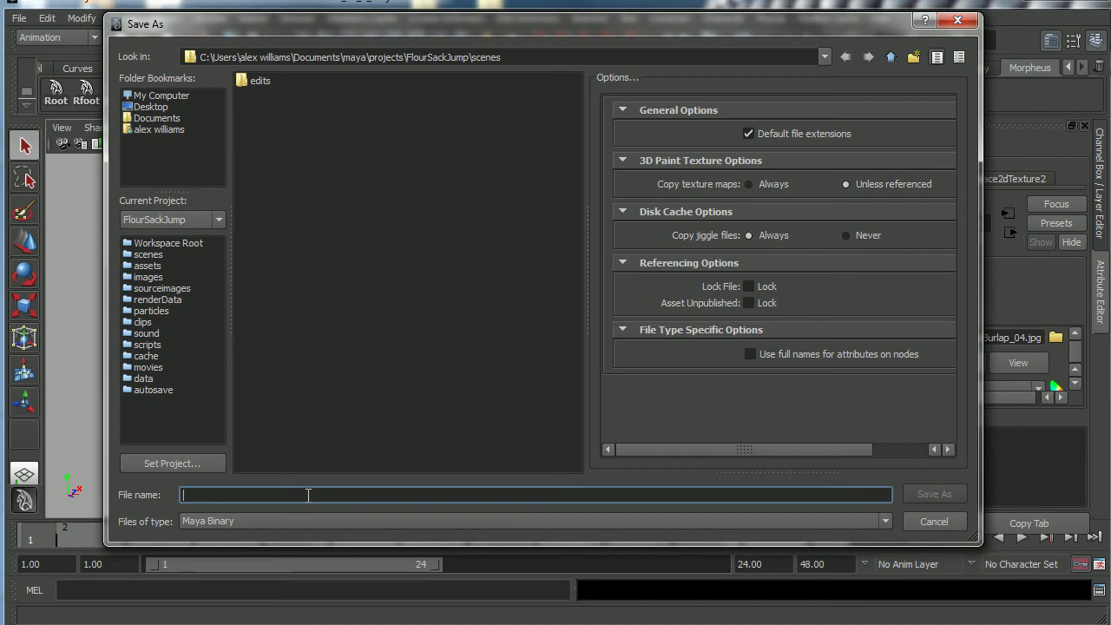
{"action": "type", "text": "F"}
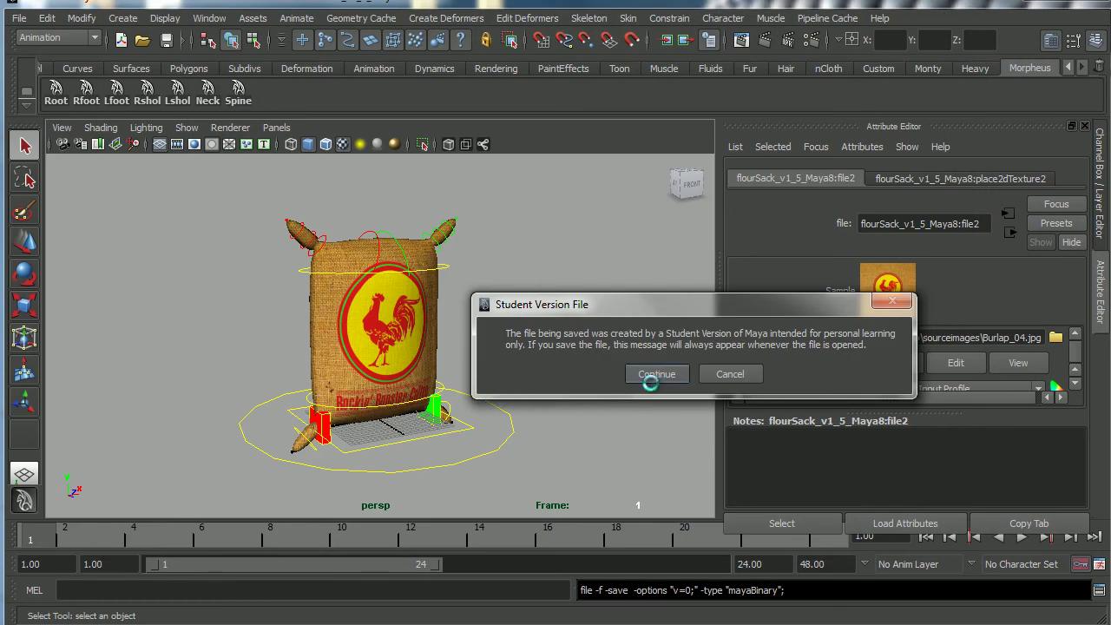
{"action": "left_click", "coordinate": [652, 377]}
- Select the flour sack rig's large outer ground ring, FS_World_GRP, and activate the Move tool
{"action": "left_click_drag", "start_coordinate": [475, 447], "coordinate": [448, 424], "text": "alt"}
{"action": "middle_click_drag", "start_coordinate": [449, 424], "coordinate": [447, 415], "text": "alt"}
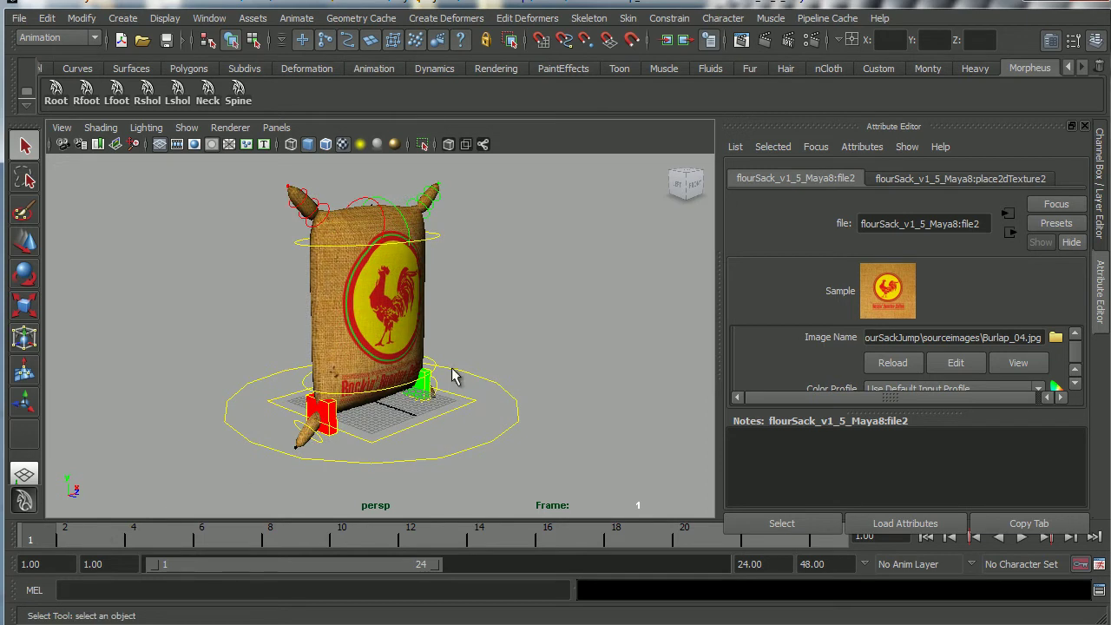
{"action": "left_click_drag", "start_coordinate": [448, 415], "coordinate": [479, 425], "text": "alt"}
{"action": "middle_click_drag", "start_coordinate": [479, 425], "coordinate": [519, 398], "text": "alt"}
{"action": "left_click_drag", "start_coordinate": [519, 397], "coordinate": [527, 457], "text": "alt"}
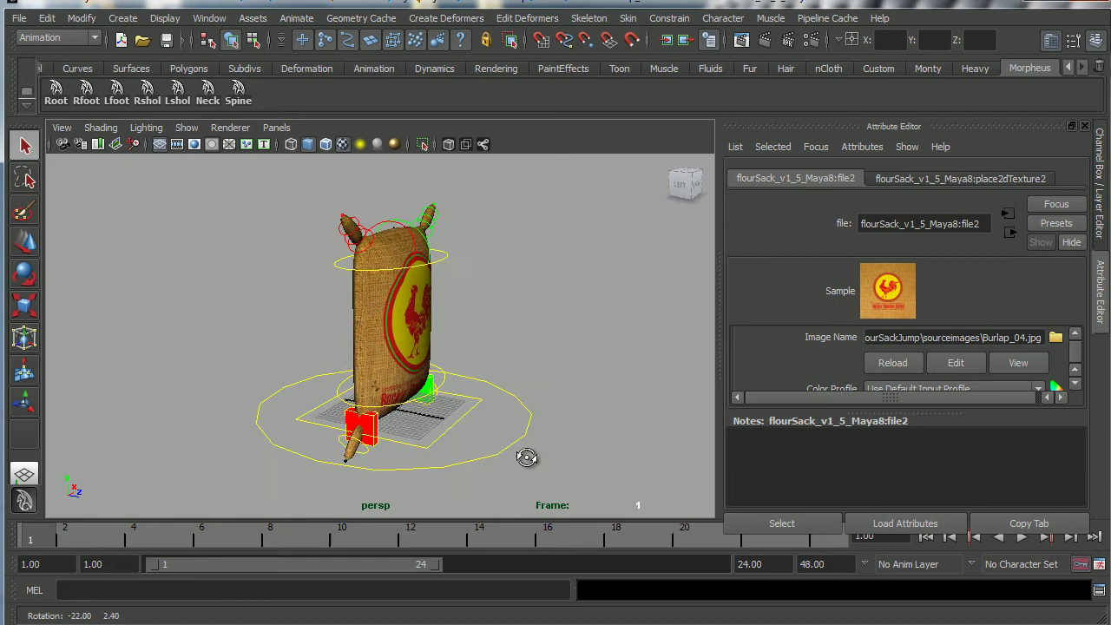
{"action": "left_click_drag", "start_coordinate": [491, 423], "coordinate": [535, 471]}
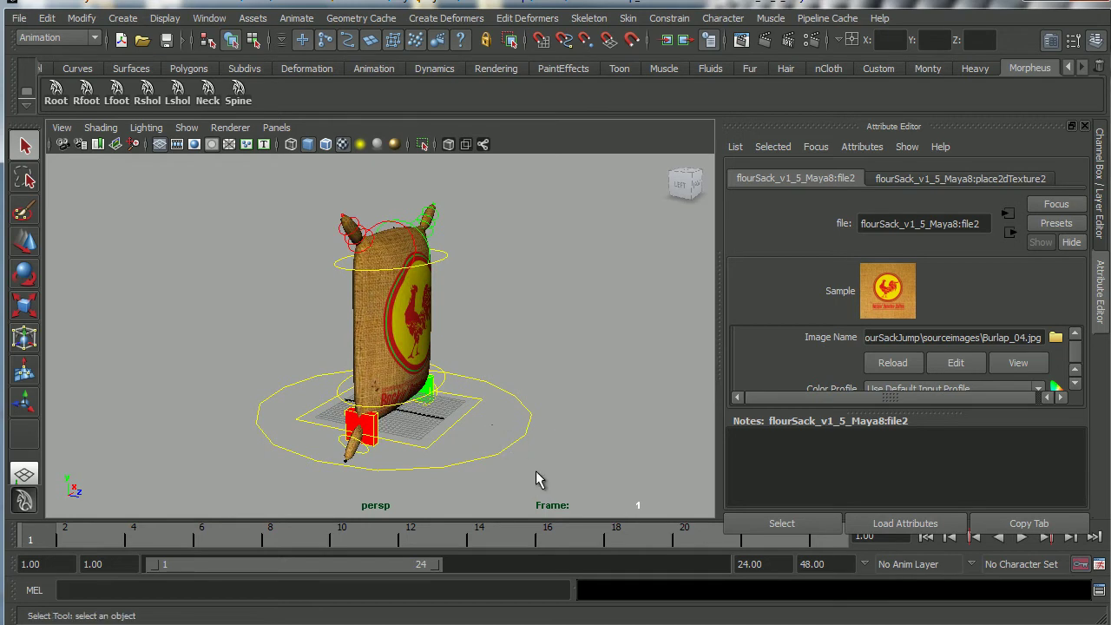
{"action": "key", "text": "w"}
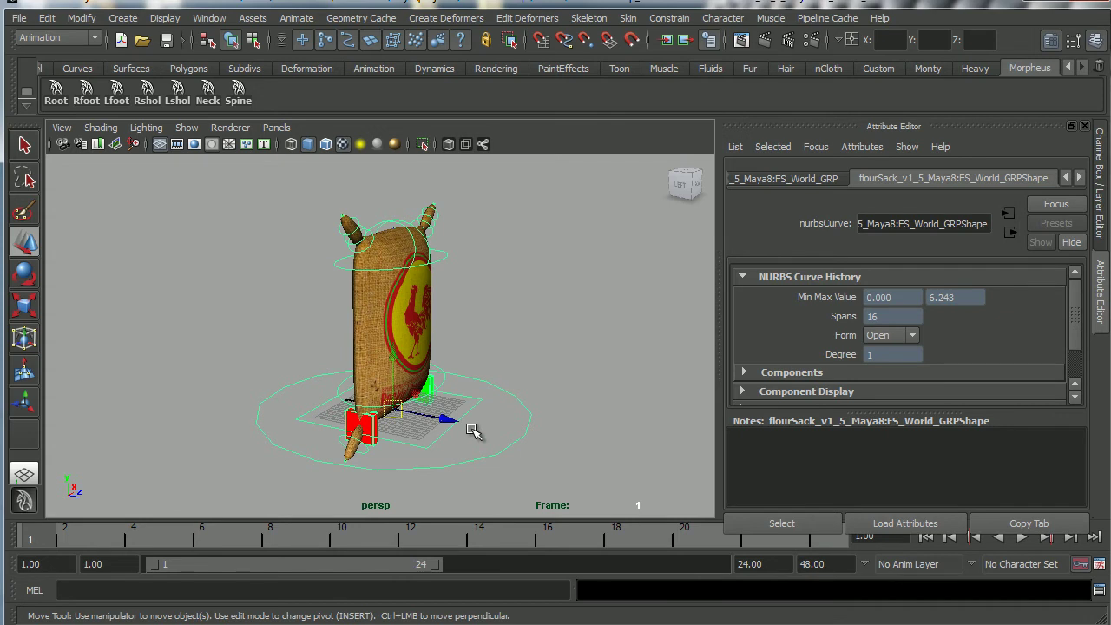
- Try moving the flour sack's FS_World_GRP ring along the Z axis and undo both moves
{"action": "left_click_drag", "start_coordinate": [453, 426], "coordinate": [539, 438]}
{"action": "mouse_move", "coordinate": [413, 411]}
{"action": "left_mouse_down"}
{"action": "mouse_move", "coordinate": [437, 415]}
{"action": "mouse_move", "coordinate": [383, 415]}
{"action": "mouse_move", "coordinate": [463, 453]}
{"action": "mouse_move", "coordinate": [483, 433]}
{"action": "mouse_move", "coordinate": [558, 443]}
{"action": "mouse_move", "coordinate": [426, 414]}
{"action": "left_mouse_up"}
{"action": "key", "text": "ctrl+z"}
{"action": "key", "text": "ctrl+z"}
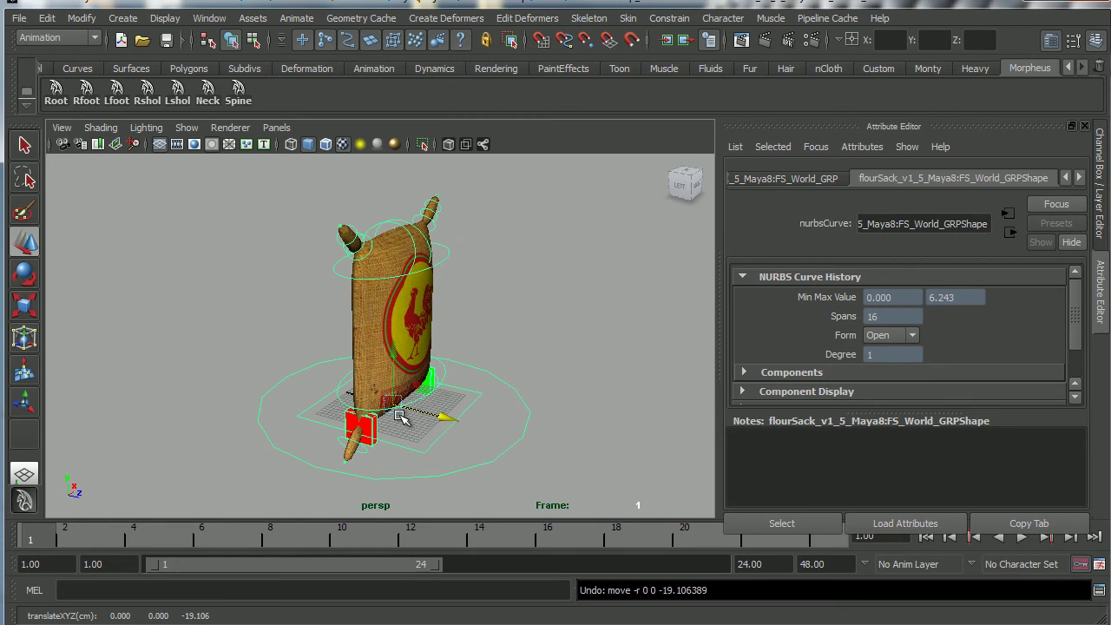
{"action": "left_click_drag", "start_coordinate": [461, 293], "coordinate": [502, 408], "text": "alt"}
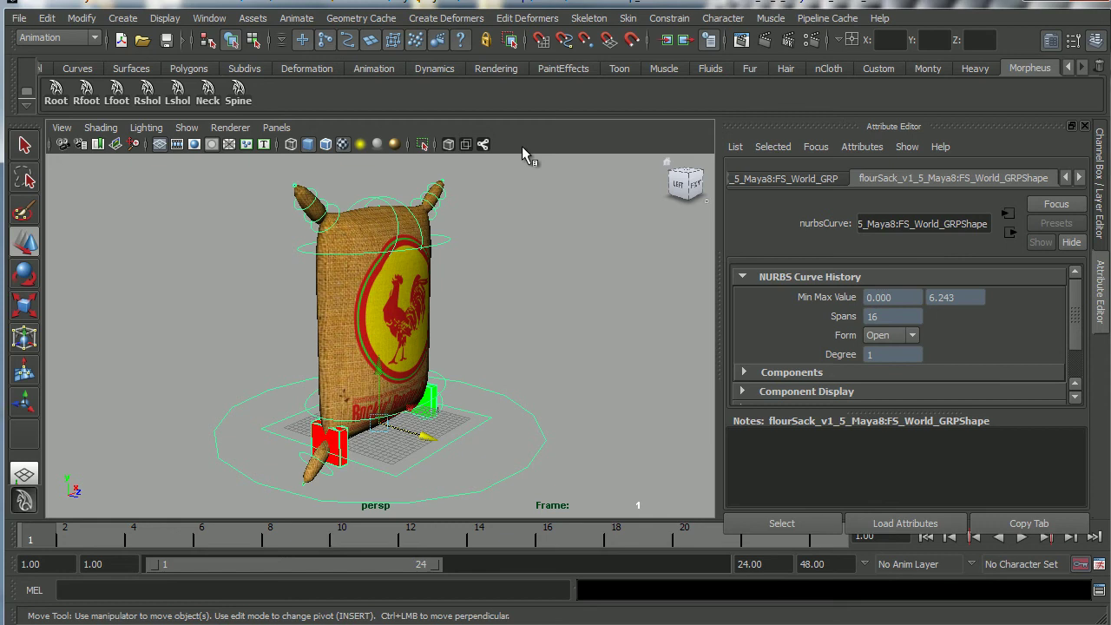
- Create a new shelf named FlourSack
{"action": "left_click", "coordinate": [27, 104]}
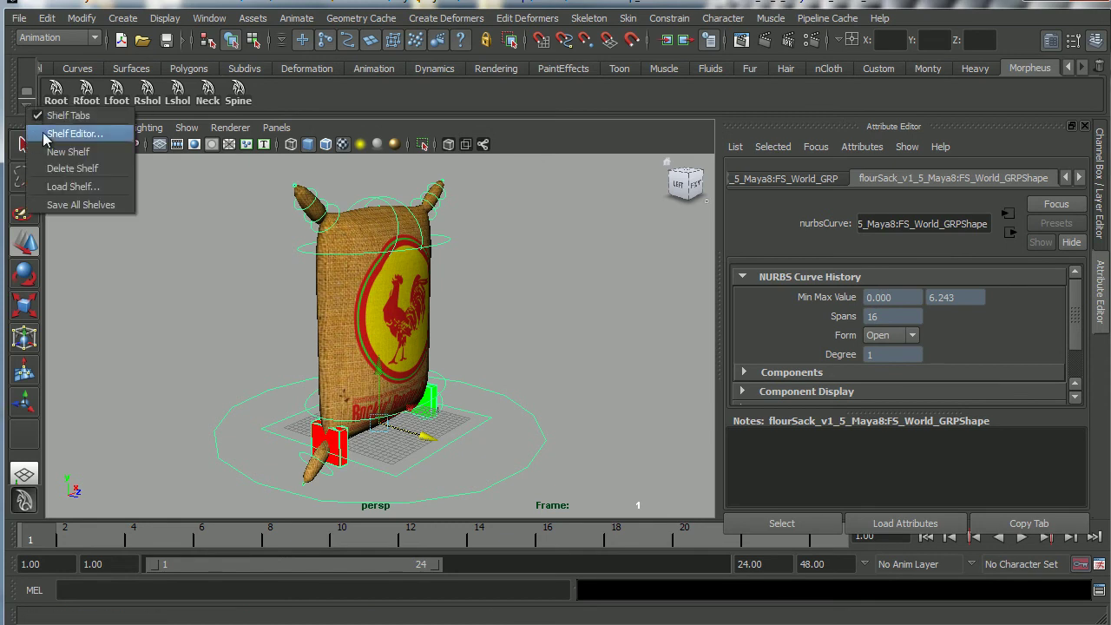
{"action": "left_click", "coordinate": [68, 151]}
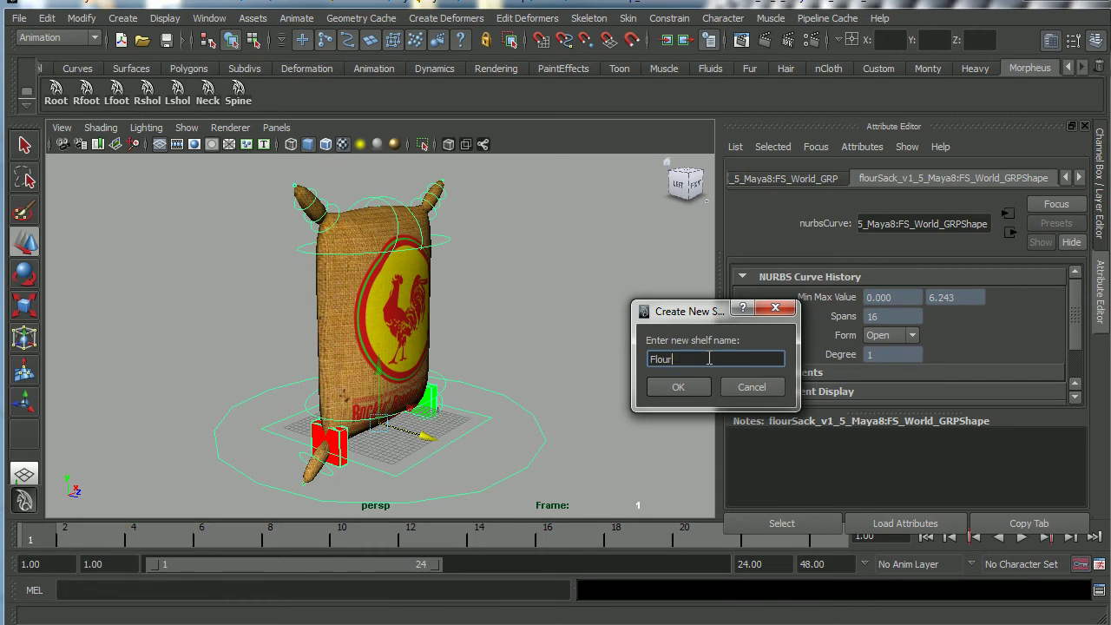
{"action": "type", "text": "FlourSack"}
{"action": "left_click", "coordinate": [681, 391]}
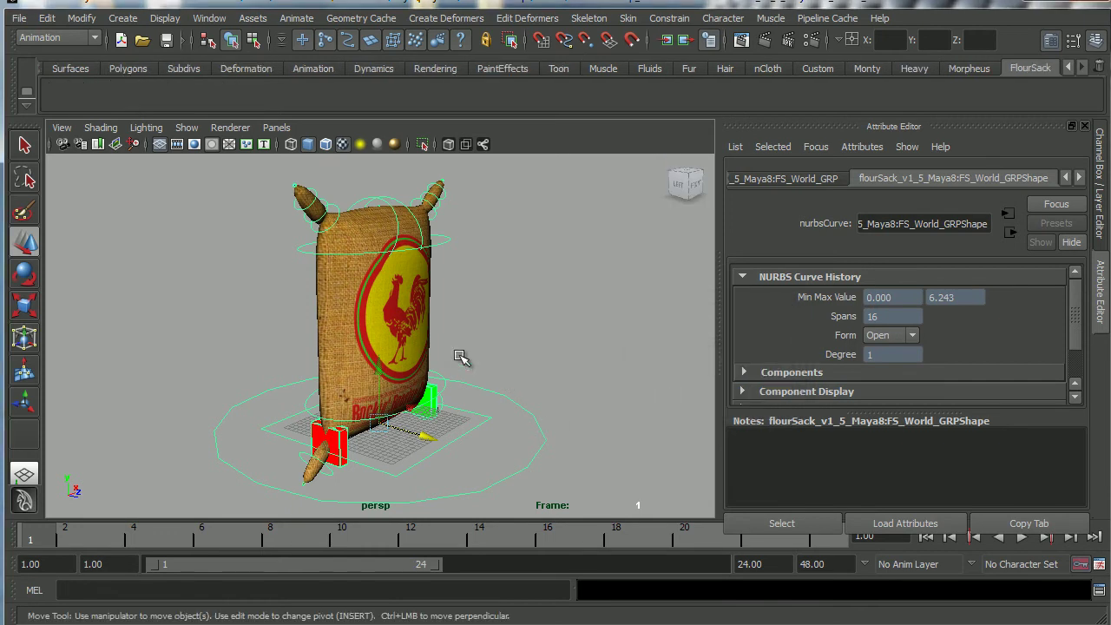
- Select the rig's outer FS_Main_Ctrl ring, try moving it upward, and undo the move
{"action": "left_click_drag", "start_coordinate": [433, 336], "coordinate": [483, 384], "text": "alt"}
{"action": "right_click_drag", "start_coordinate": [483, 385], "coordinate": [487, 417], "text": "alt"}
{"action": "left_click_drag", "start_coordinate": [486, 417], "coordinate": [514, 422], "text": "alt"}
{"action": "left_click", "coordinate": [540, 456]}
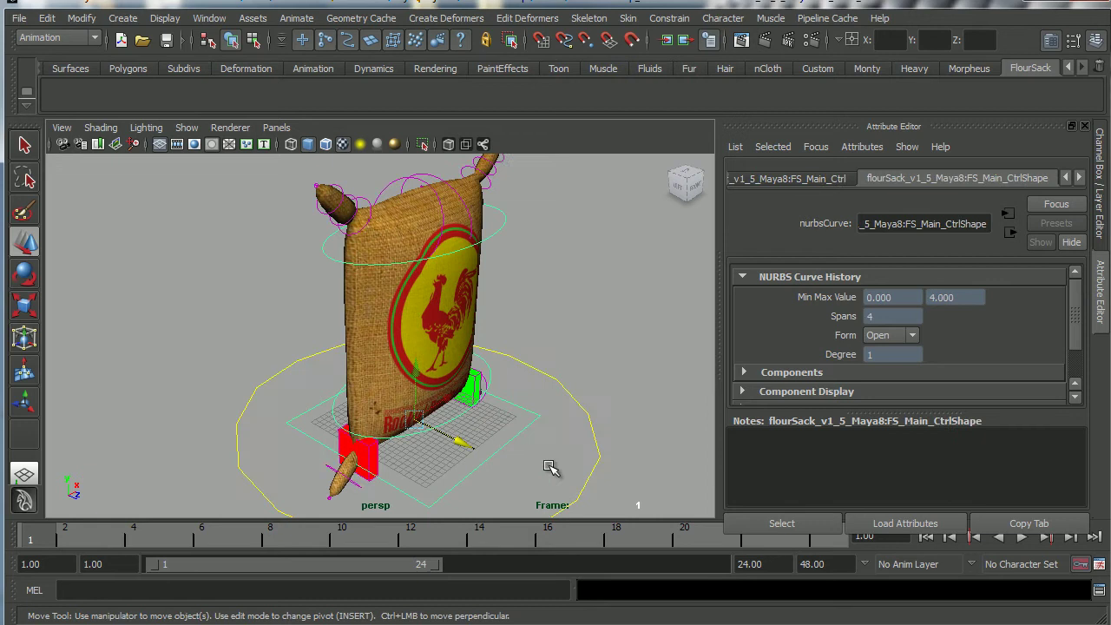
{"action": "left_click_drag", "start_coordinate": [550, 466], "coordinate": [413, 345], "text": "alt"}
{"action": "key", "text": "ctrl+z"}
{"action": "key", "text": "ctrl+z"}
{"action": "key", "text": "ctrl+z"}
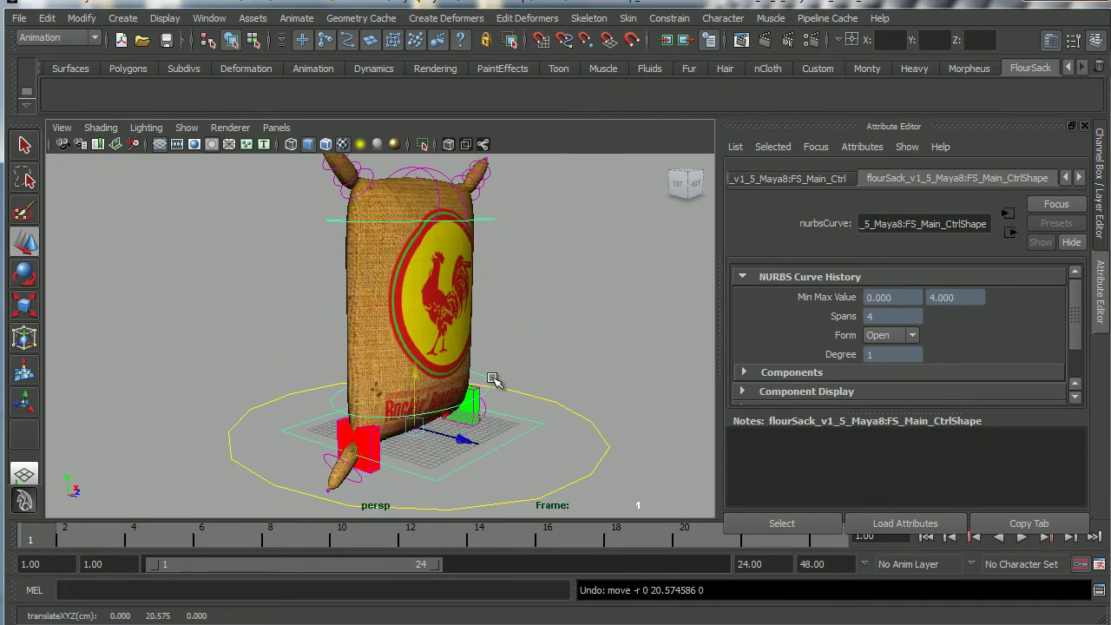
- Show the Channel Box for FS_Main_Ctrl and restore the control's selection after clearing it
{"action": "left_click", "coordinate": [1098, 208]}
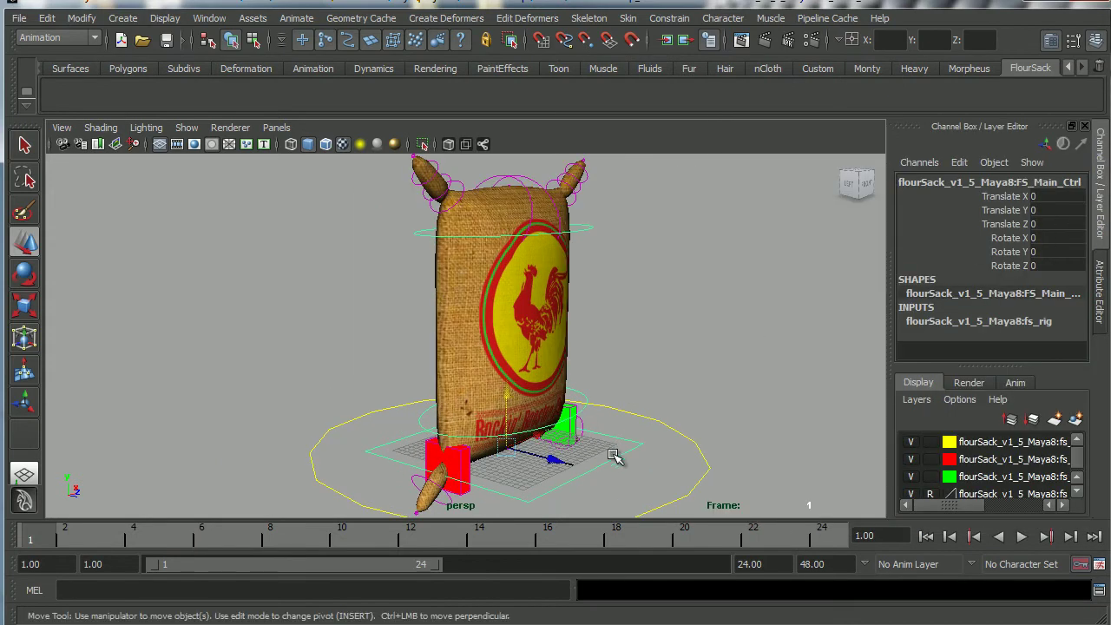
{"action": "mouse_move", "coordinate": [607, 455]}
{"action": "left_mouse_down", "text": "alt"}
{"action": "mouse_move", "coordinate": [612, 466]}
{"action": "mouse_move", "coordinate": [557, 418]}
{"action": "mouse_move", "coordinate": [600, 441]}
{"action": "left_mouse_up", "text": "alt"}
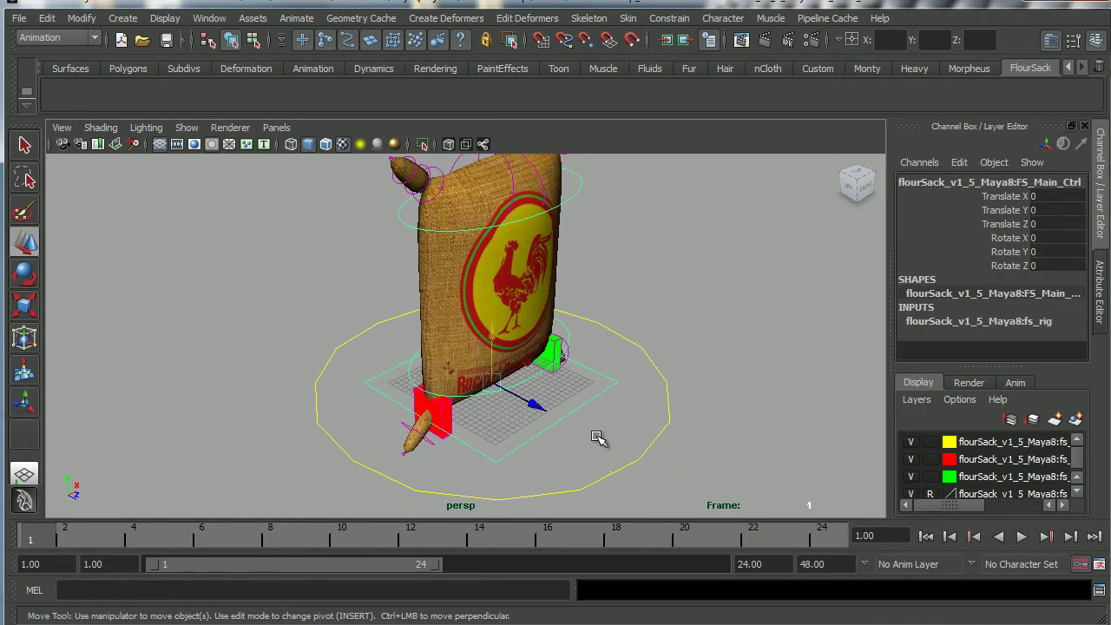
{"action": "left_click", "coordinate": [616, 380]}
{"action": "key", "text": "ctrl+z"}
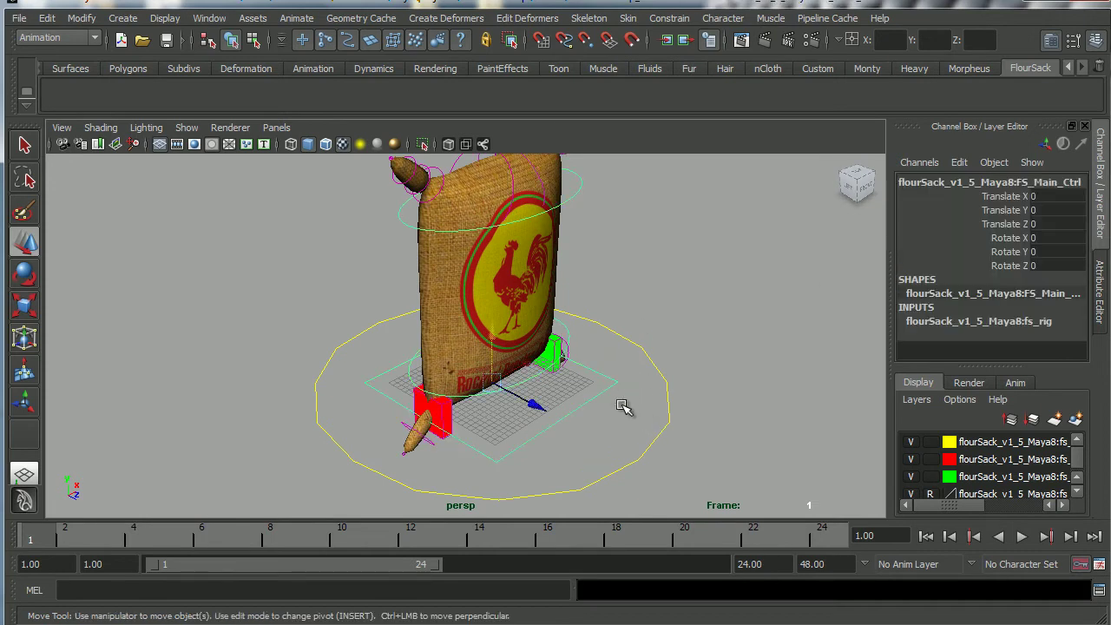
- Save the FS_Main_Ctrl selection command from the Script Editor history to the FlourSack shelf as a MEL script
{"action": "left_click", "coordinate": [1099, 591]}
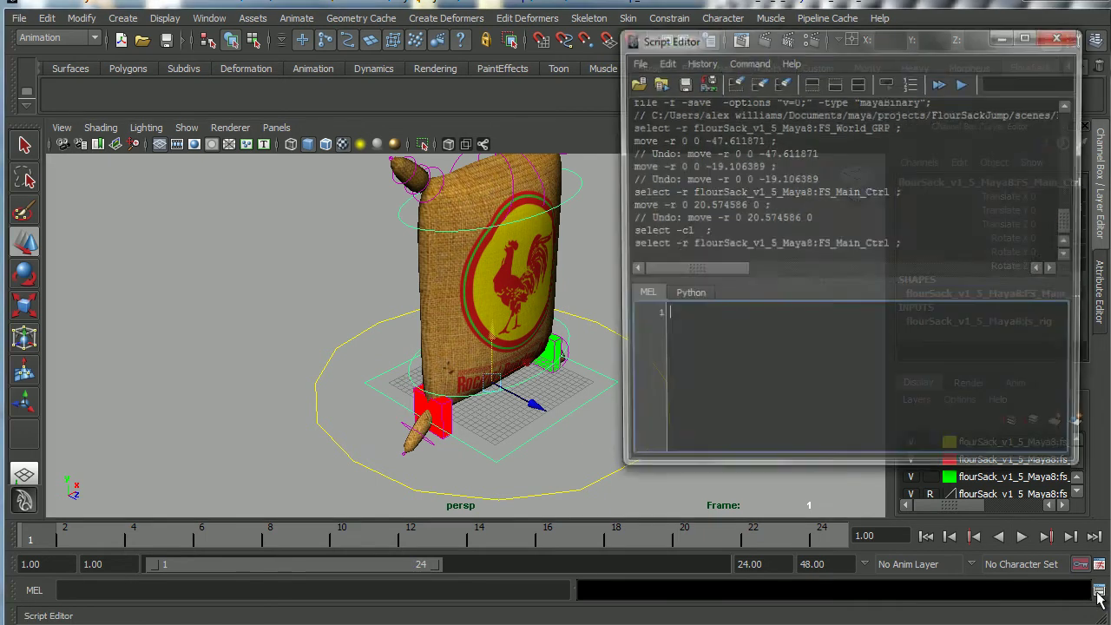
{"action": "left_click_drag", "start_coordinate": [909, 246], "coordinate": [619, 247]}
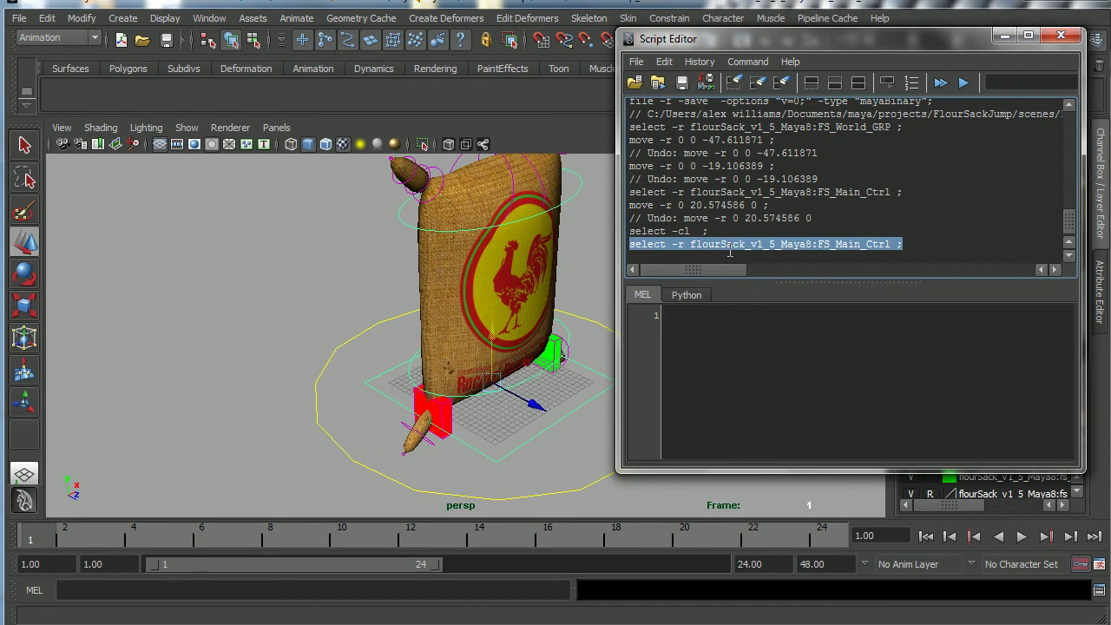
{"action": "middle_click_drag", "start_coordinate": [705, 251], "coordinate": [353, 113]}
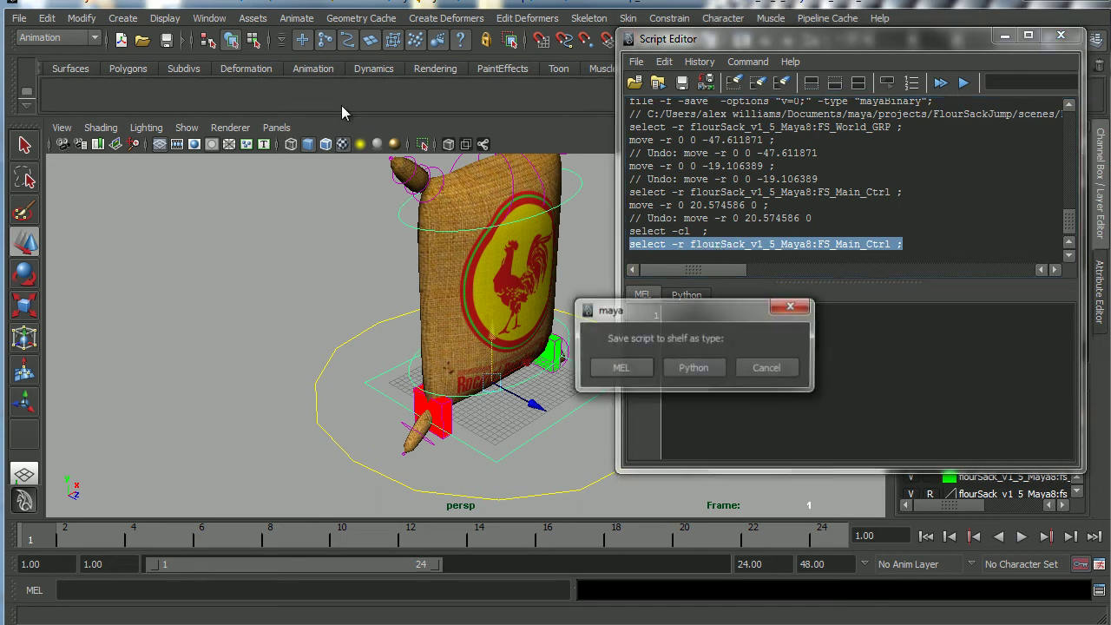
{"action": "left_click", "coordinate": [623, 370]}
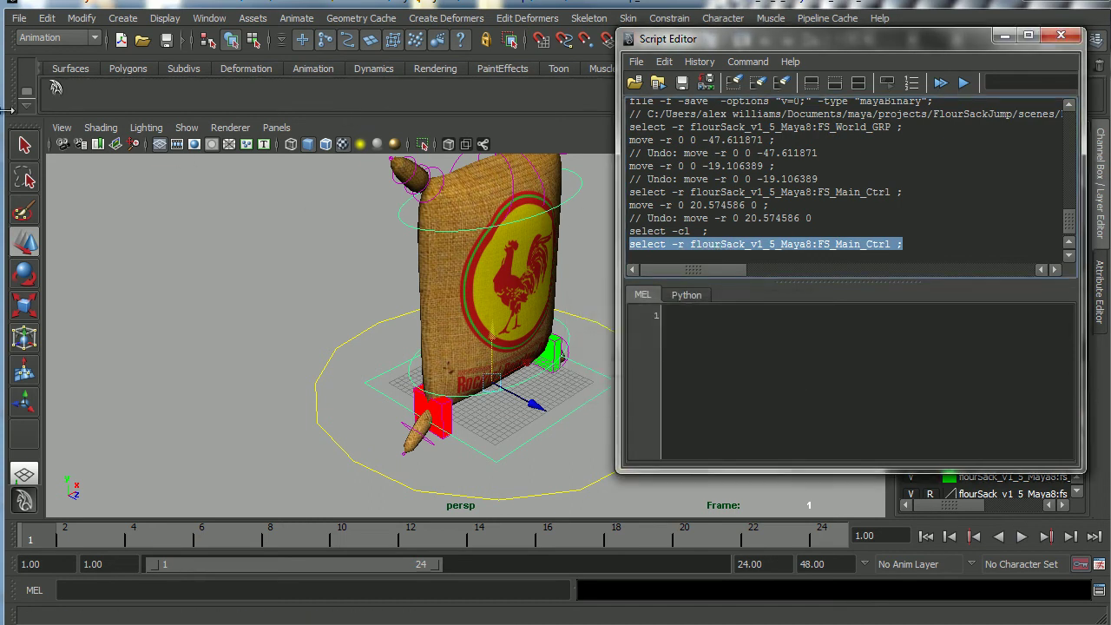
- Label the FS_Main_Ctrl shelf item Main, save all shelves, and test that it selects the control
{"action": "left_click", "coordinate": [27, 109]}
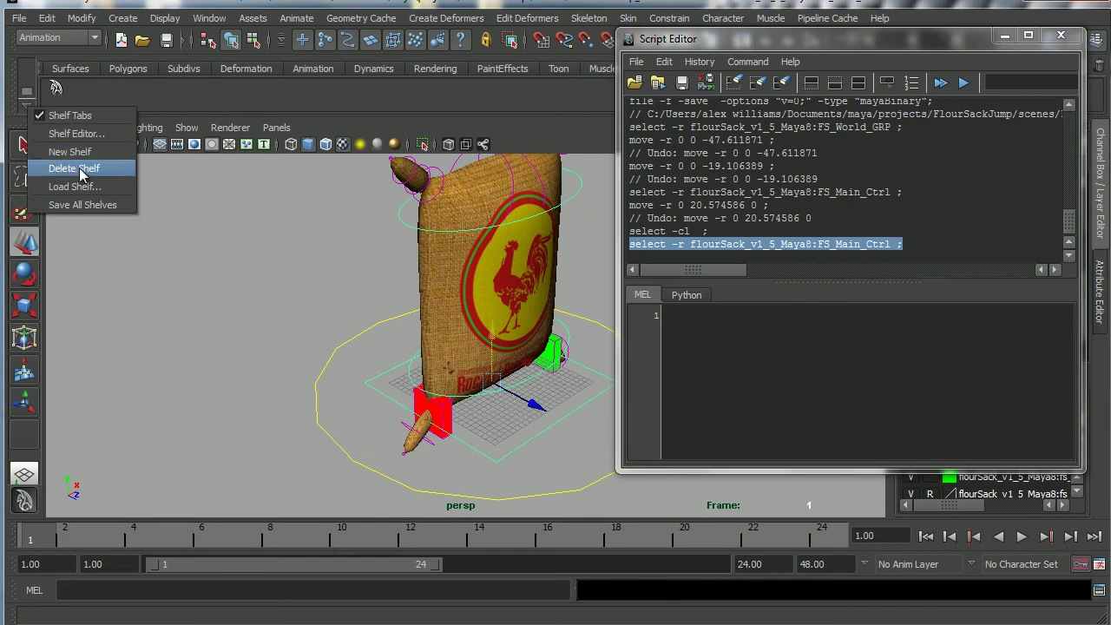
{"action": "left_click", "coordinate": [78, 134]}
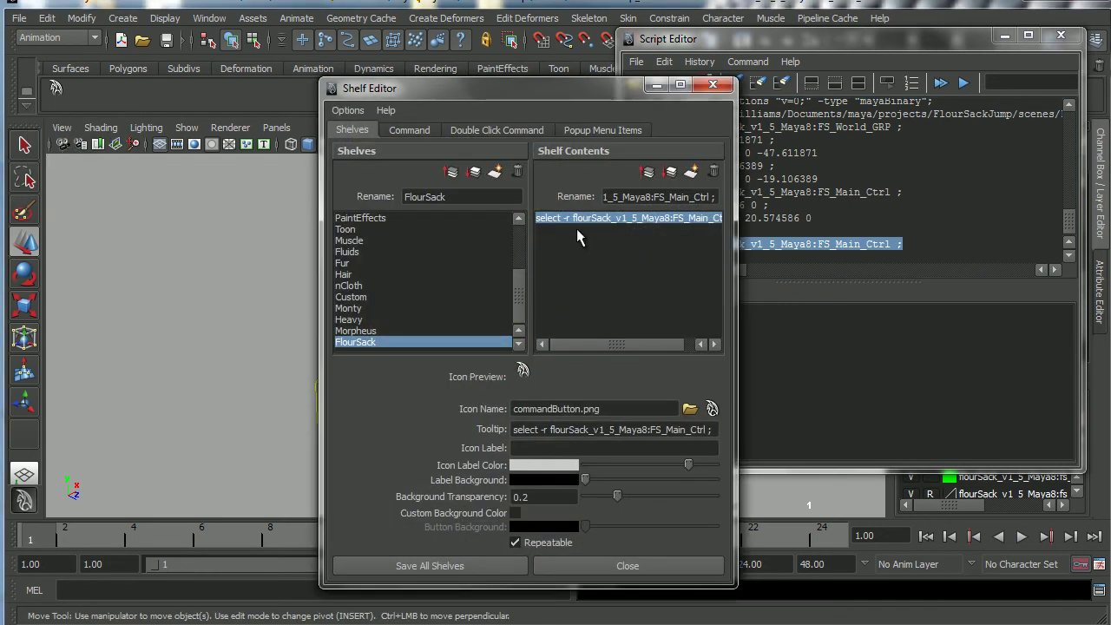
{"action": "left_click", "coordinate": [545, 447]}
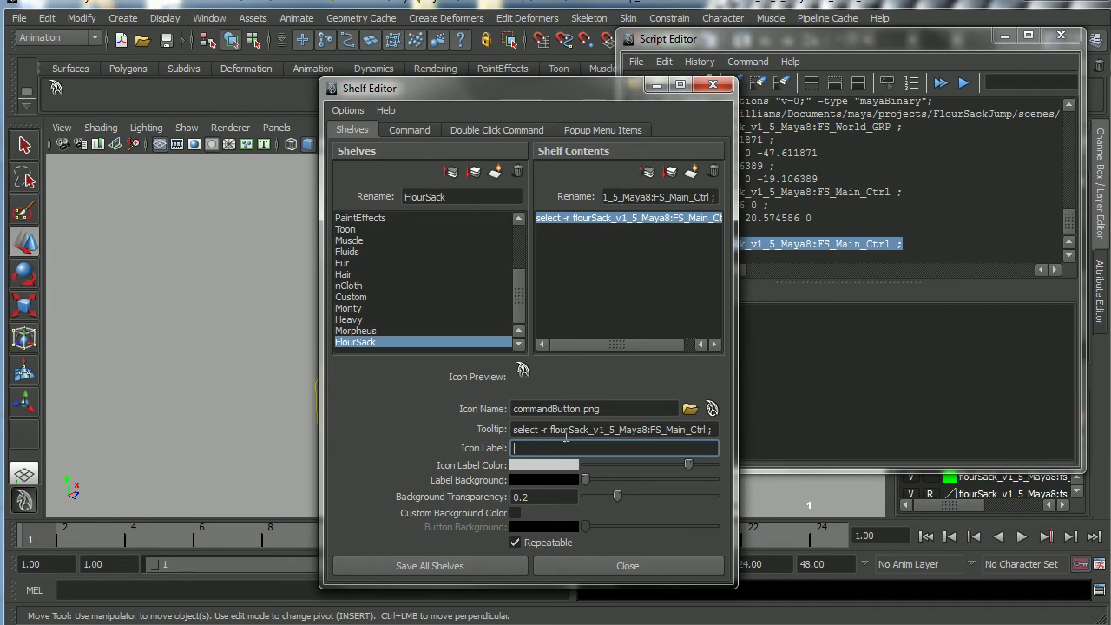
{"action": "left_click", "coordinate": [423, 569]}
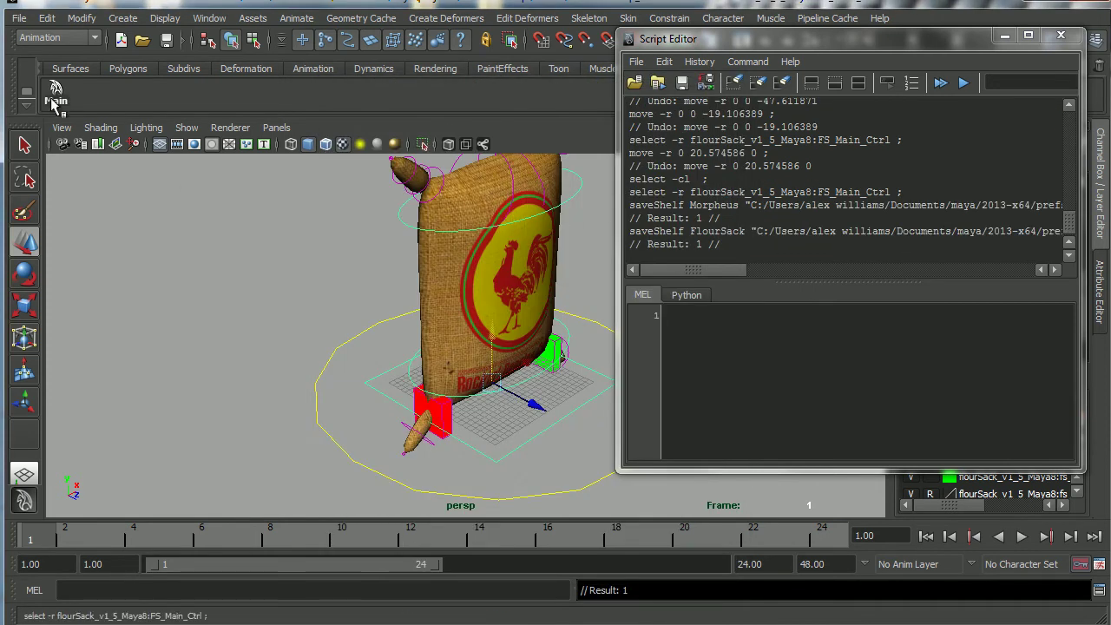
{"action": "left_click", "coordinate": [54, 102]}
- Move the Script Editor aside, try lowering the FS_Chest_Ctrl ring around the sack's upper part, and undo the move
{"action": "left_click_drag", "start_coordinate": [891, 41], "coordinate": [958, 44]}
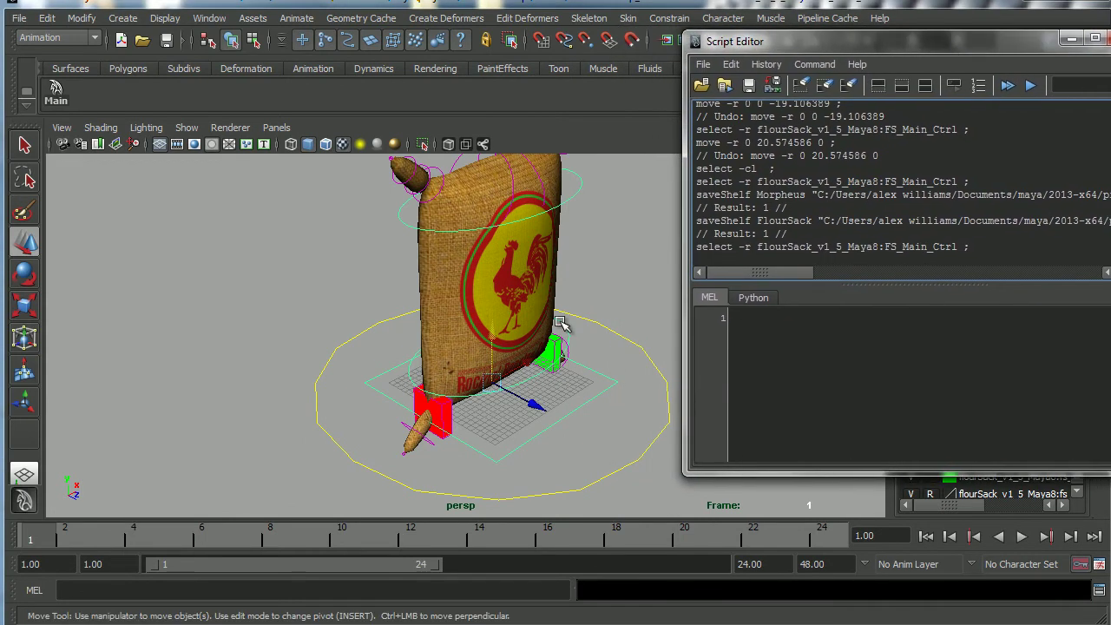
{"action": "left_click_drag", "start_coordinate": [564, 325], "coordinate": [500, 327], "text": "alt"}
{"action": "left_click", "coordinate": [501, 252]}
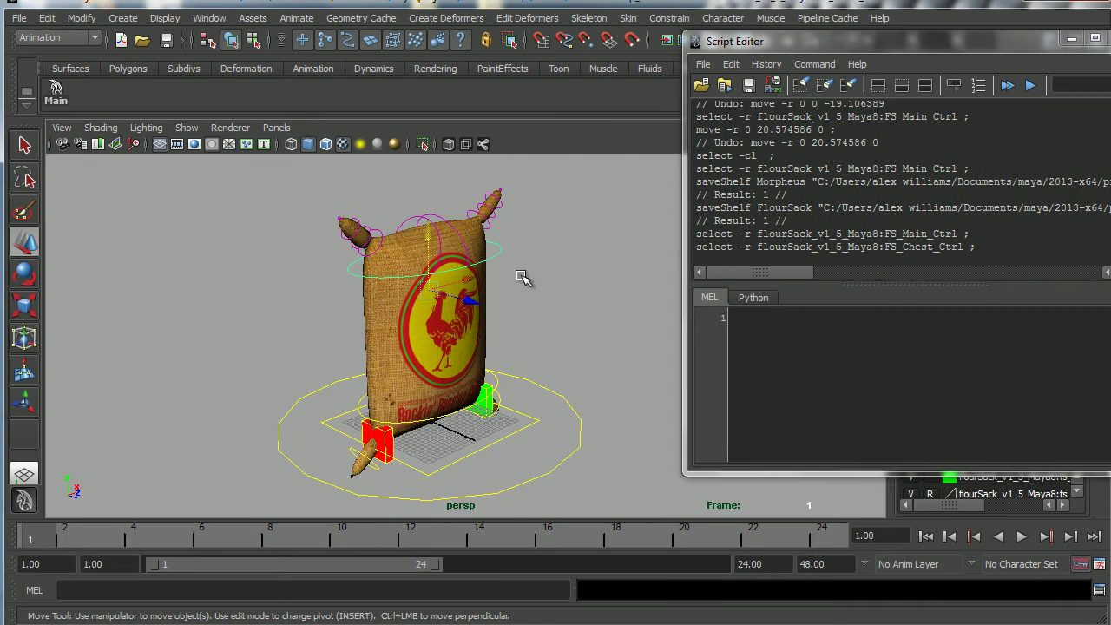
{"action": "left_click_drag", "start_coordinate": [429, 247], "coordinate": [428, 276]}
{"action": "key", "text": "ctrl+z"}
- Reselect the FS_Chest_Ctrl ring and save its selection command to the FlourSack shelf as a MEL script
{"action": "left_click_drag", "start_coordinate": [550, 344], "coordinate": [578, 328], "text": "alt"}
{"action": "left_click", "coordinate": [483, 240]}
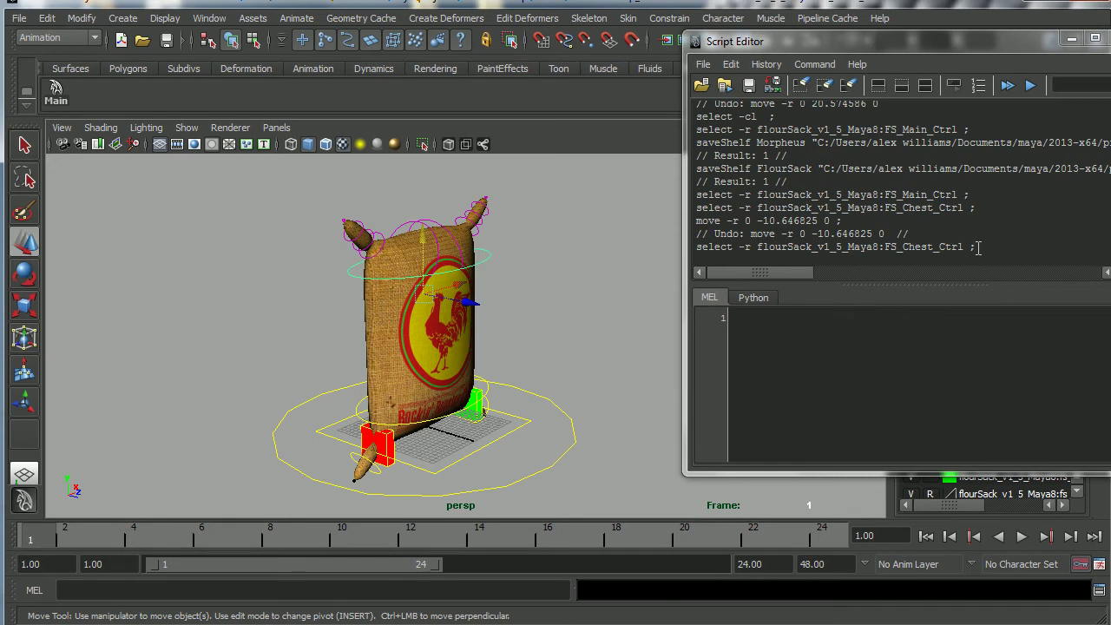
{"action": "left_click_drag", "start_coordinate": [978, 247], "coordinate": [700, 247]}
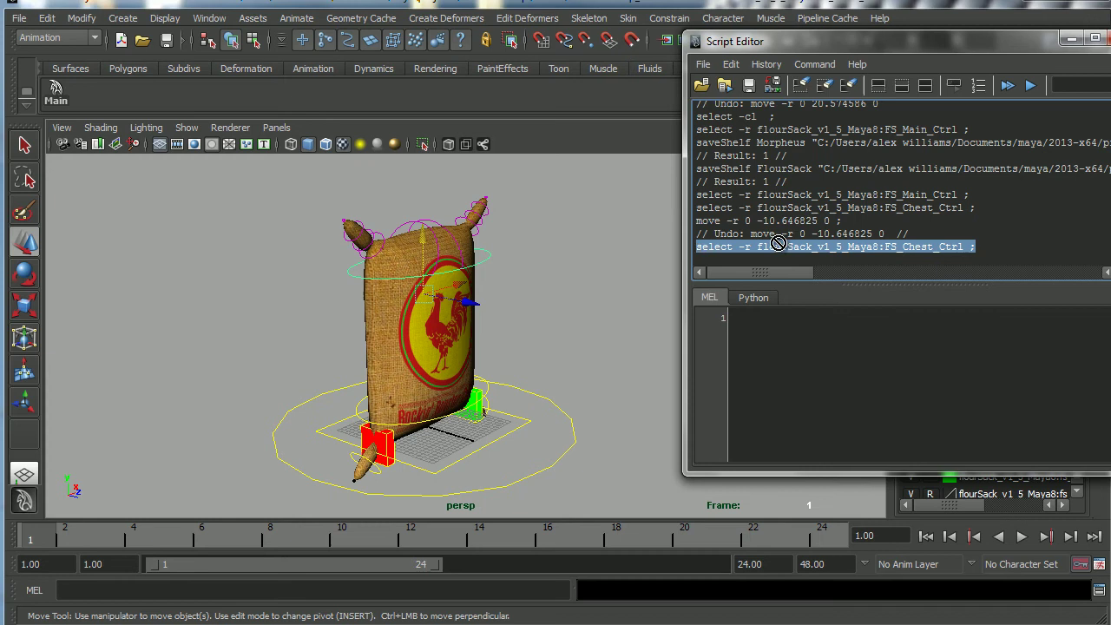
{"action": "left_click_drag", "start_coordinate": [778, 243], "coordinate": [310, 100]}
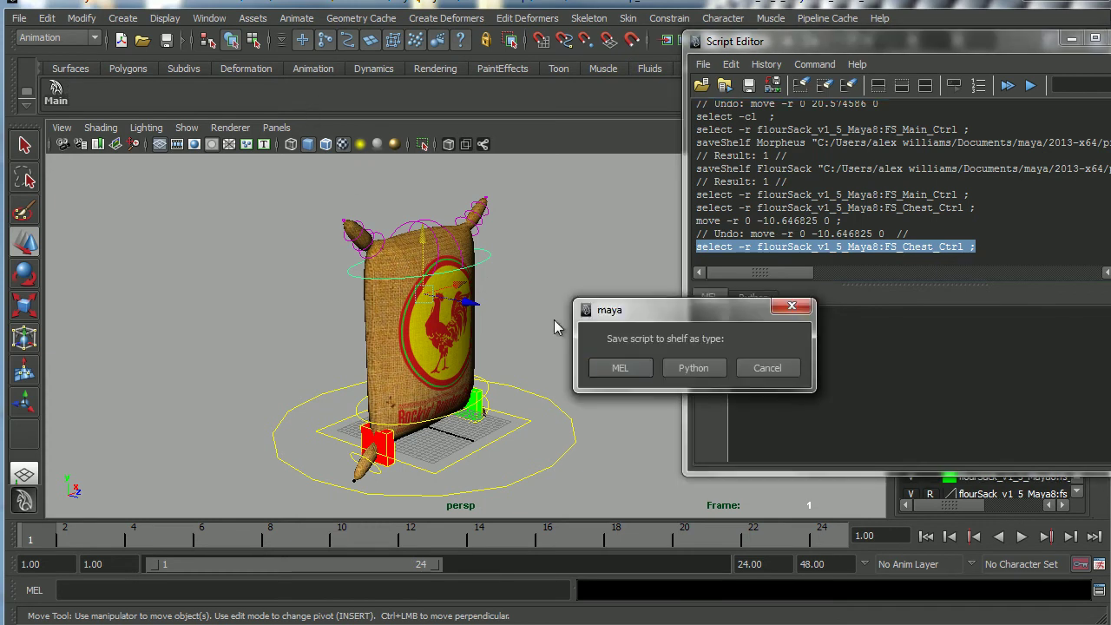
{"action": "left_click", "coordinate": [622, 368]}
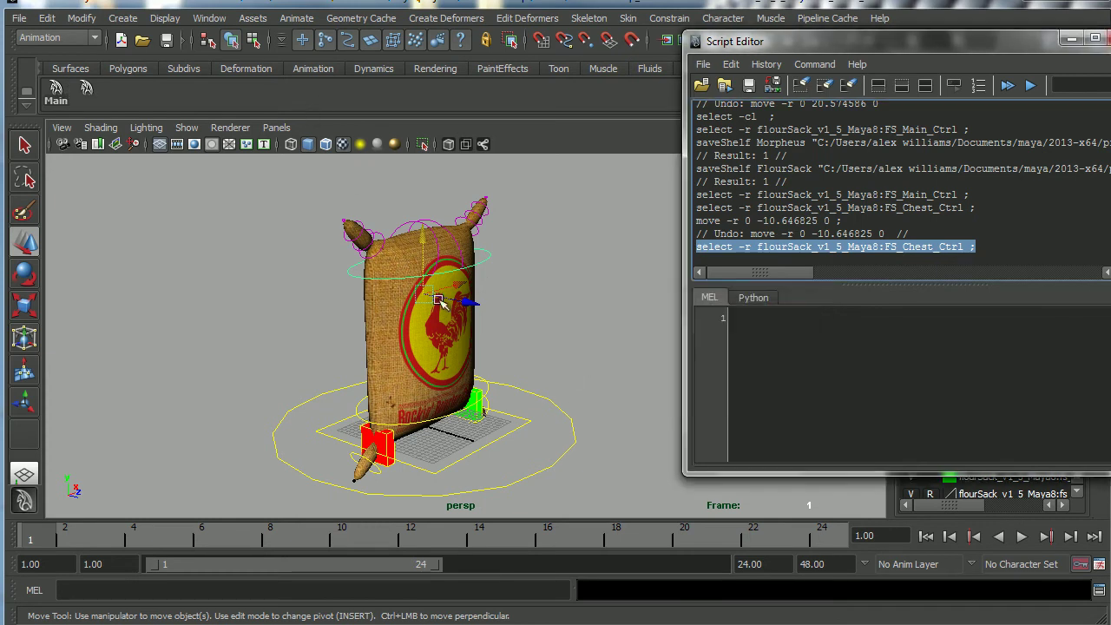
- Label the FS_Chest_Ctrl shelf item Chest and save all shelves
{"action": "left_click", "coordinate": [26, 107]}
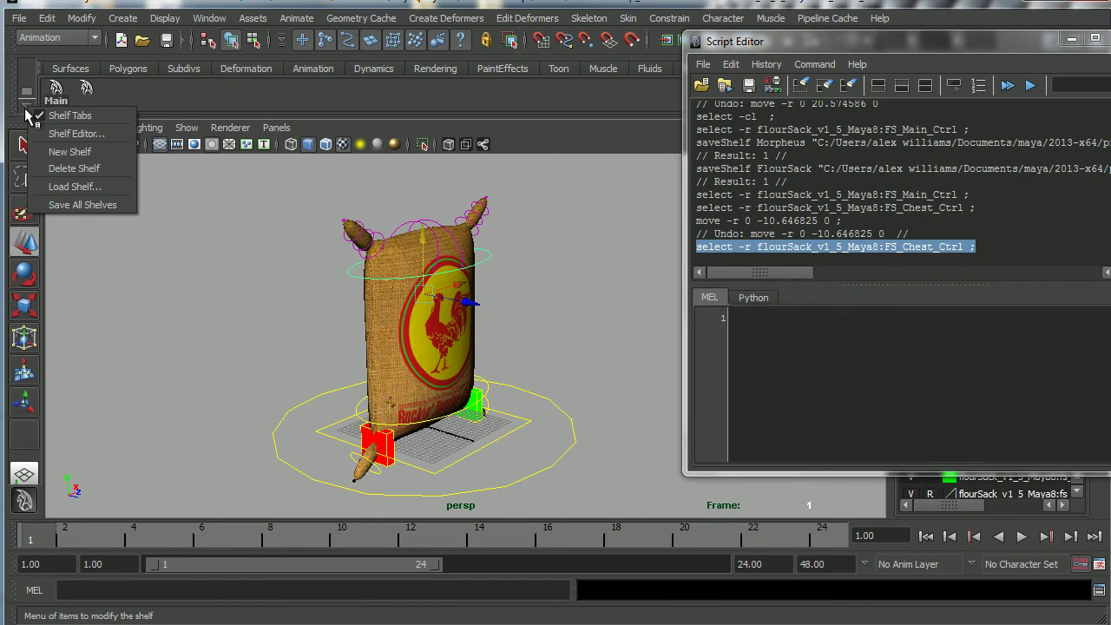
{"action": "left_click", "coordinate": [70, 135]}
{"action": "left_click", "coordinate": [590, 229]}
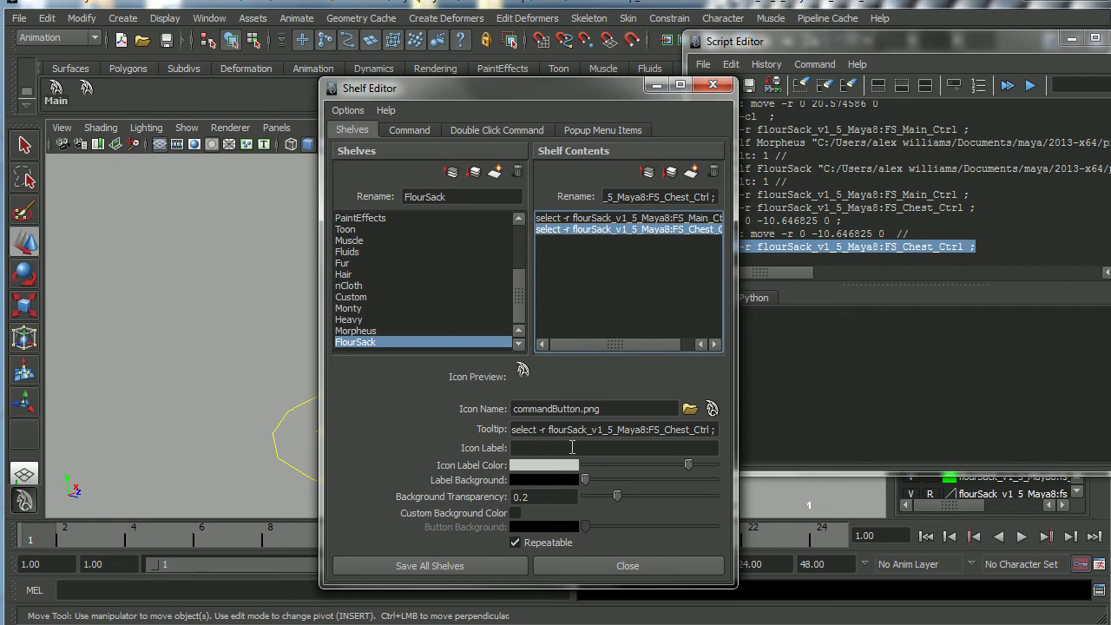
{"action": "left_click", "coordinate": [566, 446]}
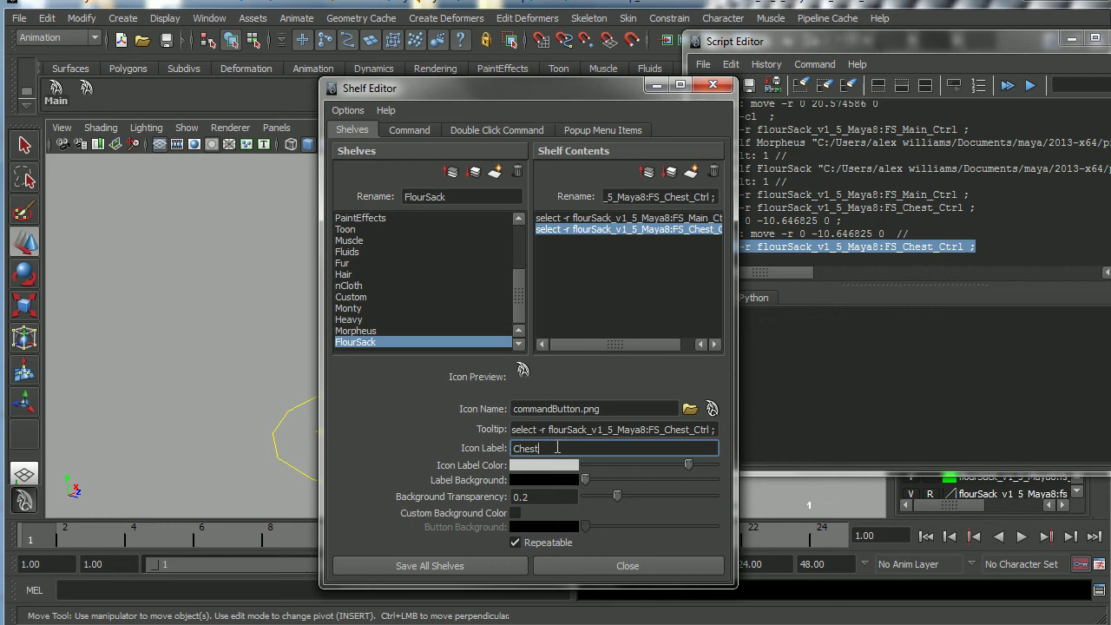
{"action": "left_click", "coordinate": [411, 566]}
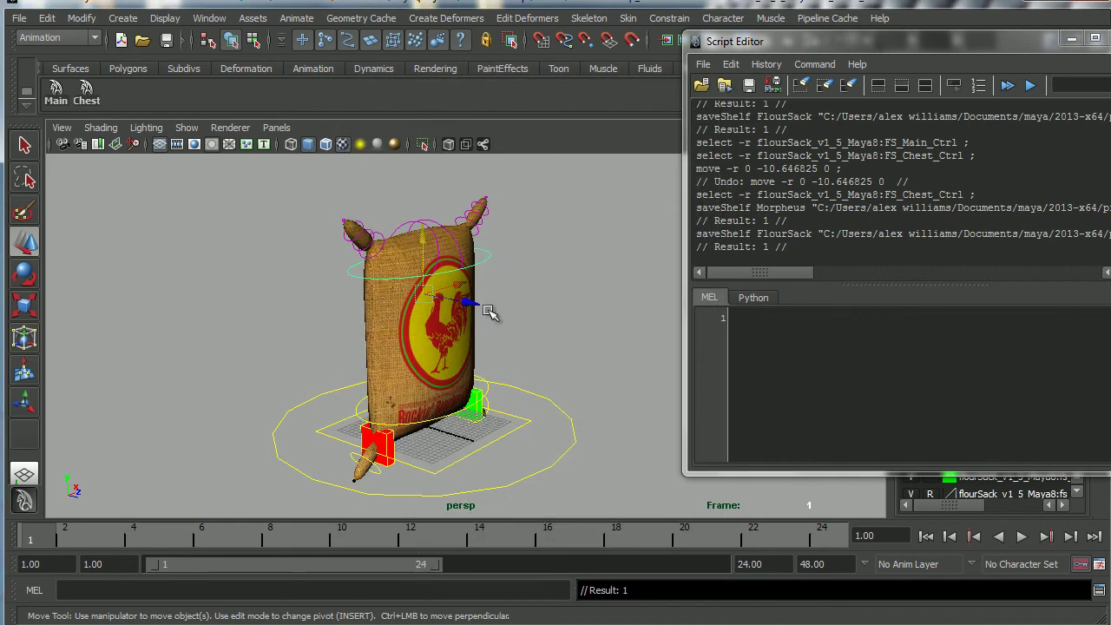
- Test the Main and Chest shelf scripts by selecting each control with them in turn
{"action": "left_click", "coordinate": [57, 92]}
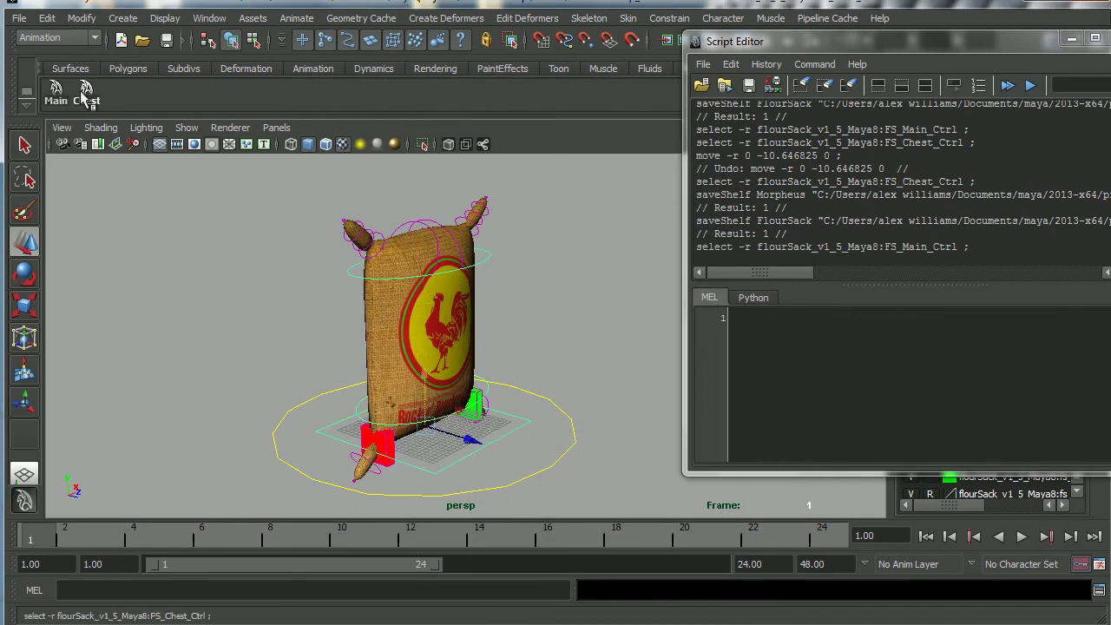
{"action": "left_click", "coordinate": [82, 97]}
{"action": "left_click_drag", "start_coordinate": [491, 386], "coordinate": [490, 358], "text": "alt"}
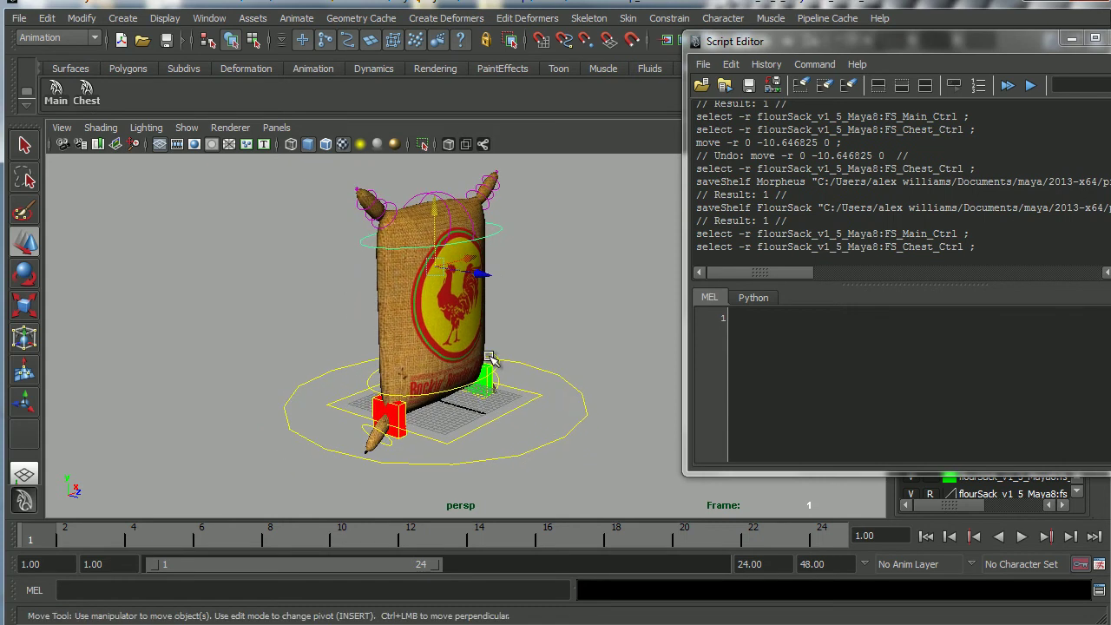
- Select the right leg control FS_R_Leg_CTRL, try moving it along the Y and Z axes, and undo the moves
{"action": "left_click_drag", "start_coordinate": [456, 404], "coordinate": [355, 446], "text": "alt"}
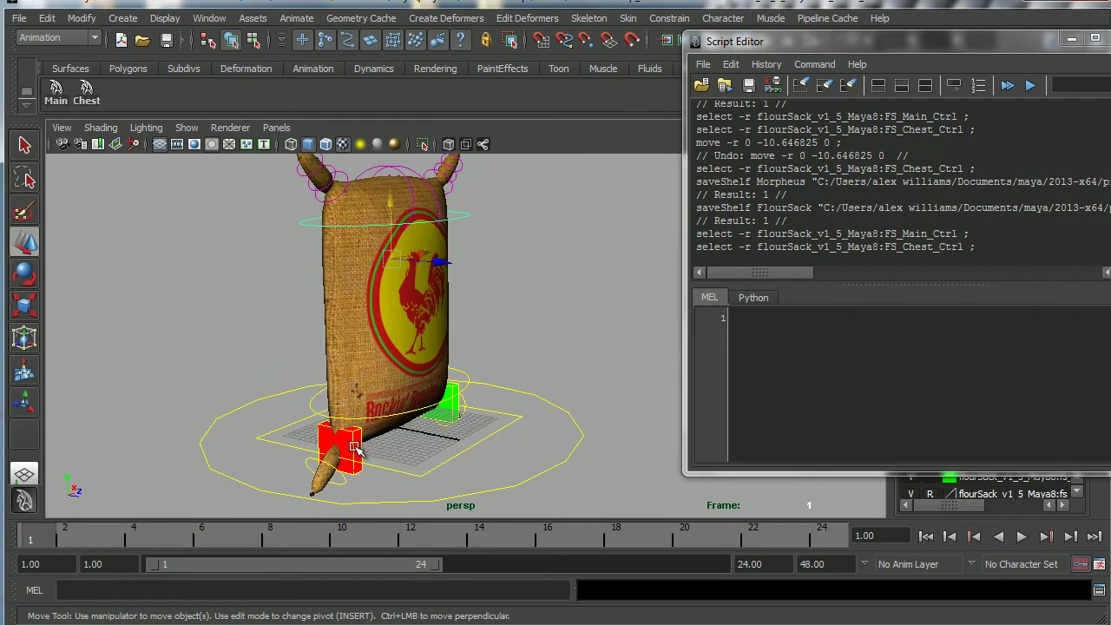
{"action": "left_click", "coordinate": [354, 447]}
{"action": "mouse_move", "coordinate": [343, 410]}
{"action": "left_mouse_down"}
{"action": "mouse_move", "coordinate": [334, 356]}
{"action": "mouse_move", "coordinate": [343, 424]}
{"action": "mouse_move", "coordinate": [345, 415]}
{"action": "left_mouse_up"}
{"action": "key", "text": "ctrl+z"}
{"action": "mouse_move", "coordinate": [358, 453]}
{"action": "left_mouse_down", "text": "alt"}
{"action": "mouse_move", "coordinate": [395, 456]}
{"action": "mouse_move", "coordinate": [369, 456]}
{"action": "left_mouse_up", "text": "alt"}
{"action": "key", "text": "ctrl+z"}
{"action": "right_click_drag", "start_coordinate": [472, 451], "coordinate": [507, 403], "text": "alt"}
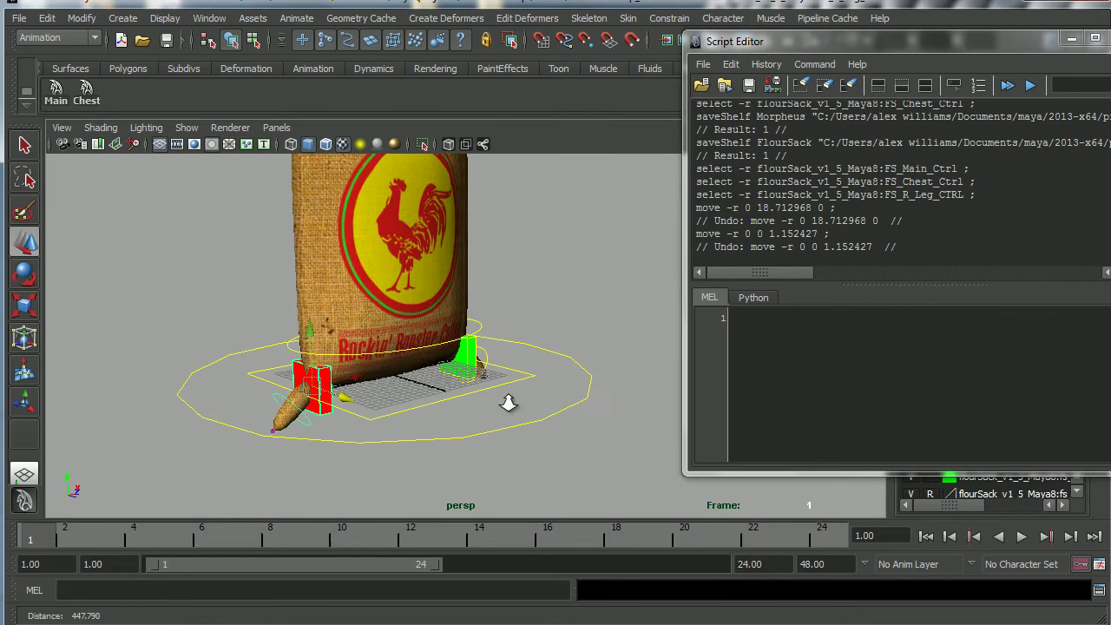
- Select the right leg's Rleg_ikHandle and save its selection command to the FlourSack shelf as a MEL script
{"action": "left_click", "coordinate": [199, 311]}
{"action": "left_click", "coordinate": [318, 393]}
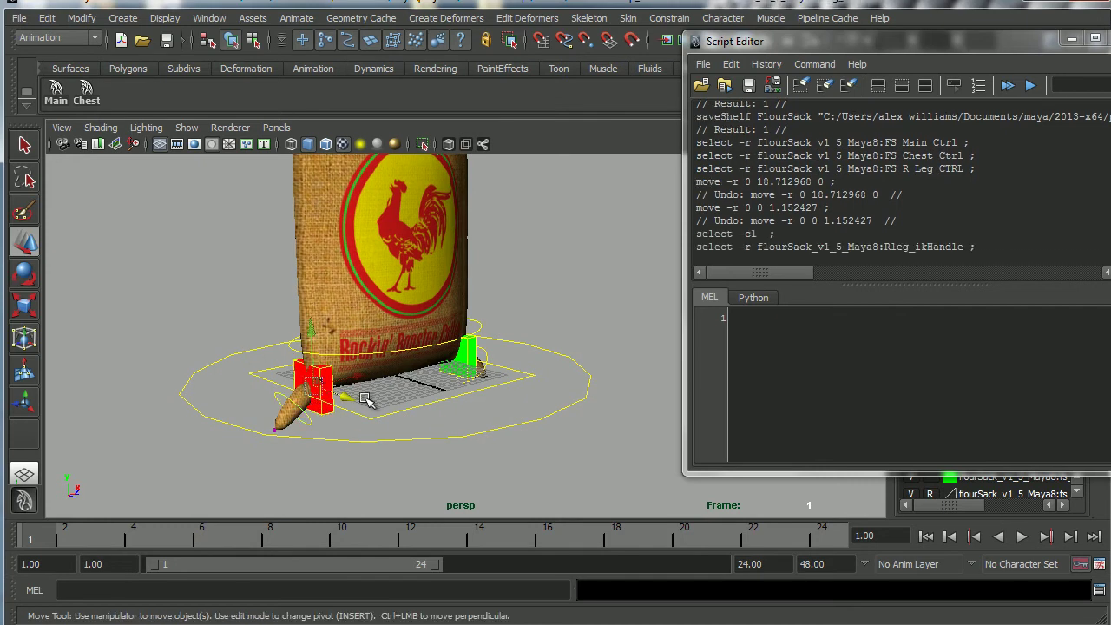
{"action": "left_click_drag", "start_coordinate": [384, 422], "coordinate": [416, 423], "text": "alt"}
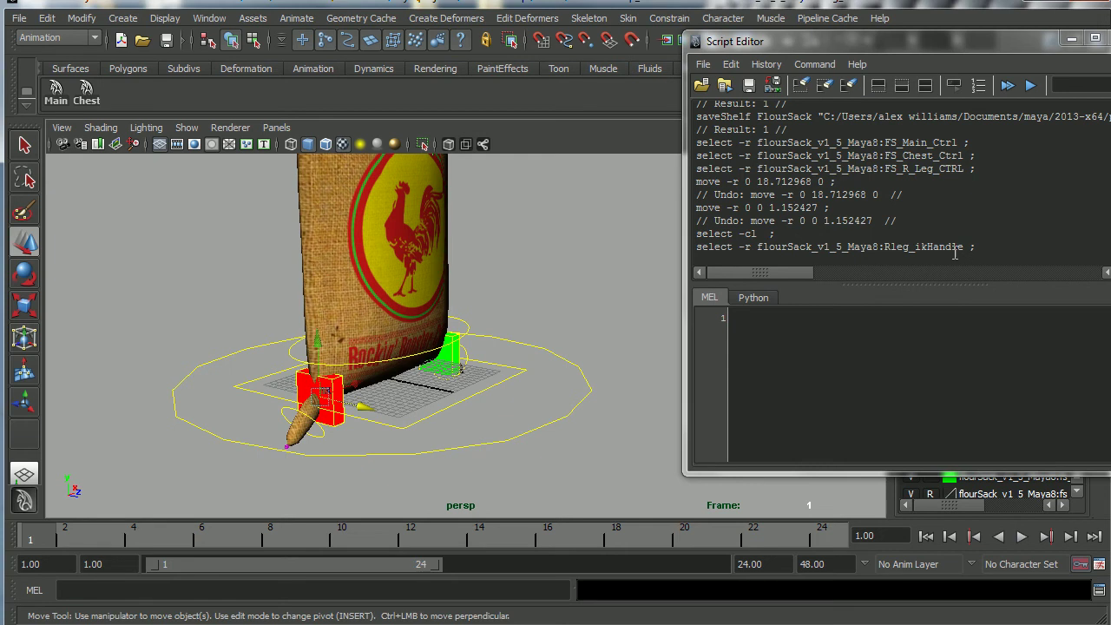
{"action": "left_click_drag", "start_coordinate": [976, 248], "coordinate": [683, 249]}
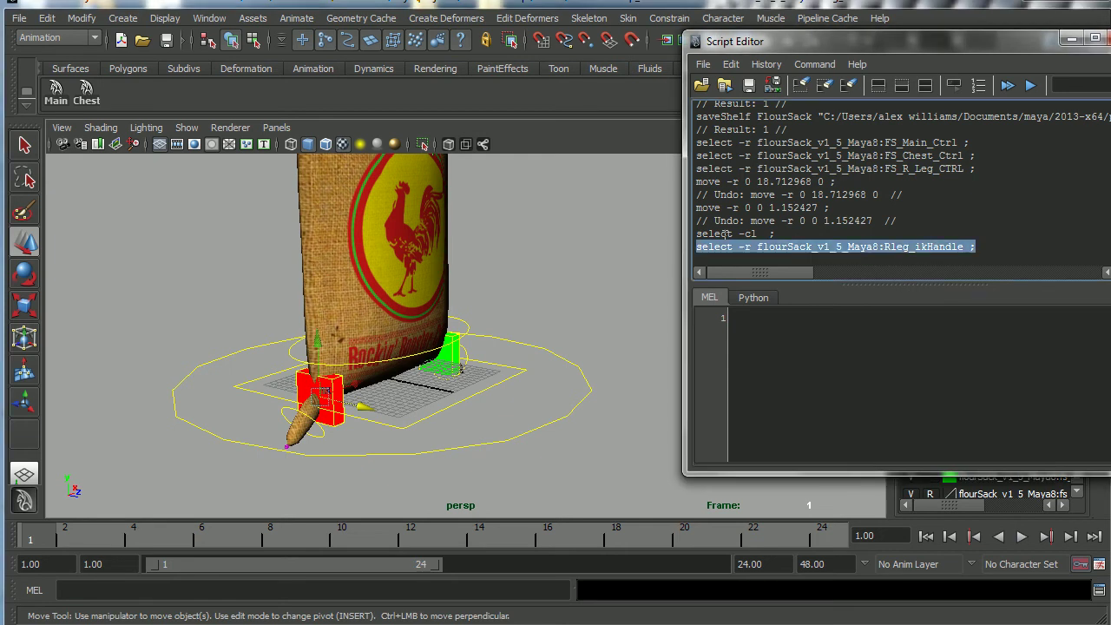
{"action": "middle_click_drag", "start_coordinate": [767, 246], "coordinate": [262, 109]}
{"action": "left_click", "coordinate": [621, 368]}
- Label the Rleg_ikHandle shelf item Rfoot and save all shelves
{"action": "left_click", "coordinate": [27, 105]}
{"action": "left_click", "coordinate": [78, 134]}
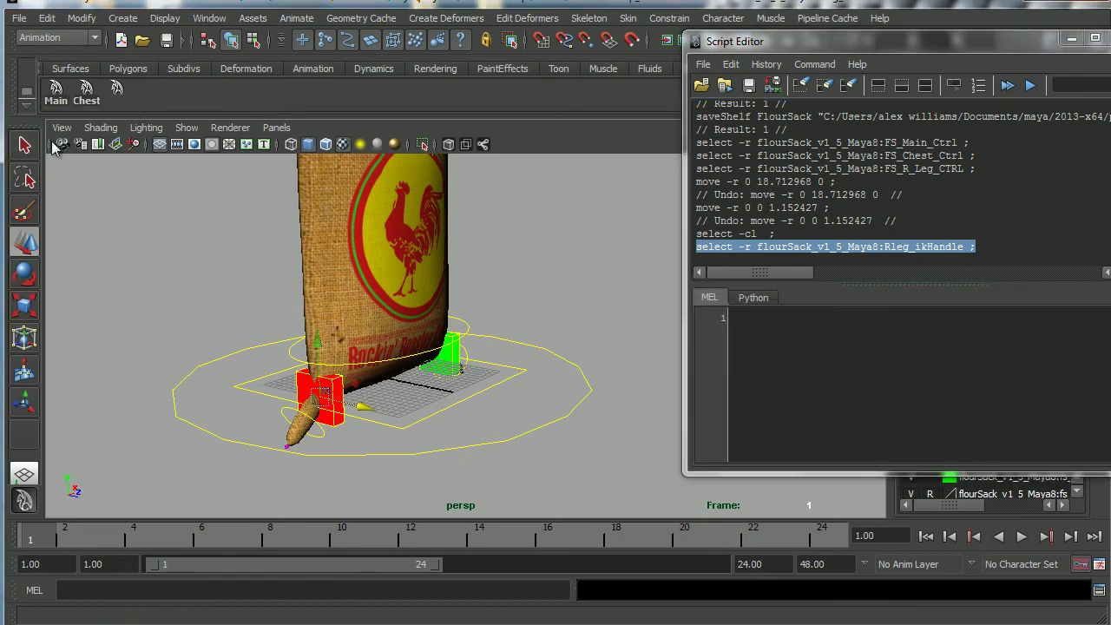
{"action": "left_click", "coordinate": [603, 241]}
{"action": "left_click", "coordinate": [545, 447]}
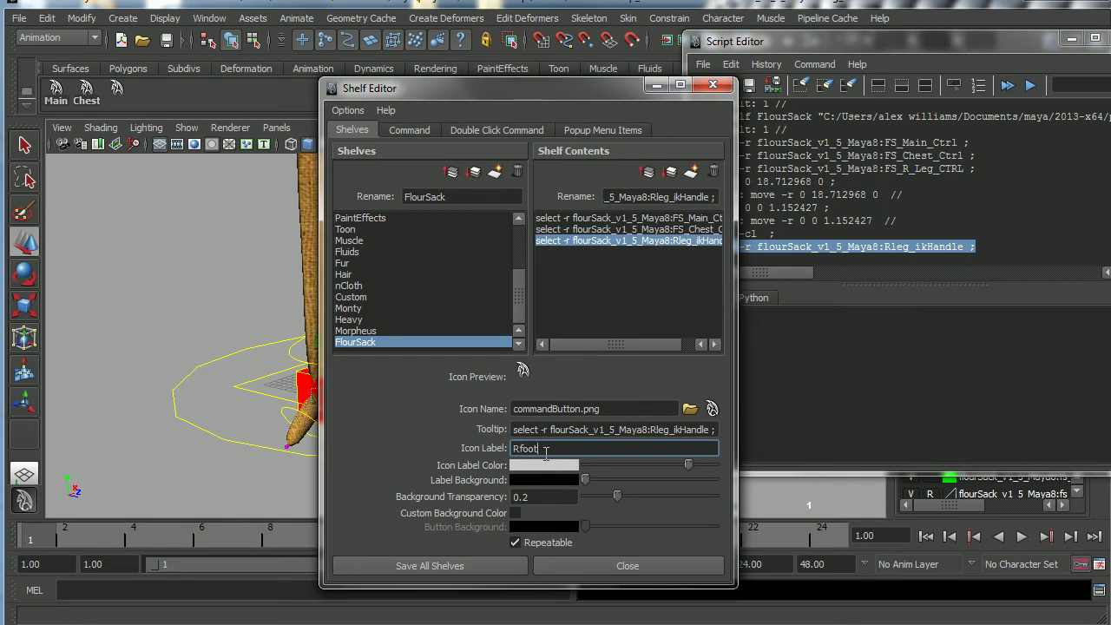
{"action": "left_click", "coordinate": [432, 564]}
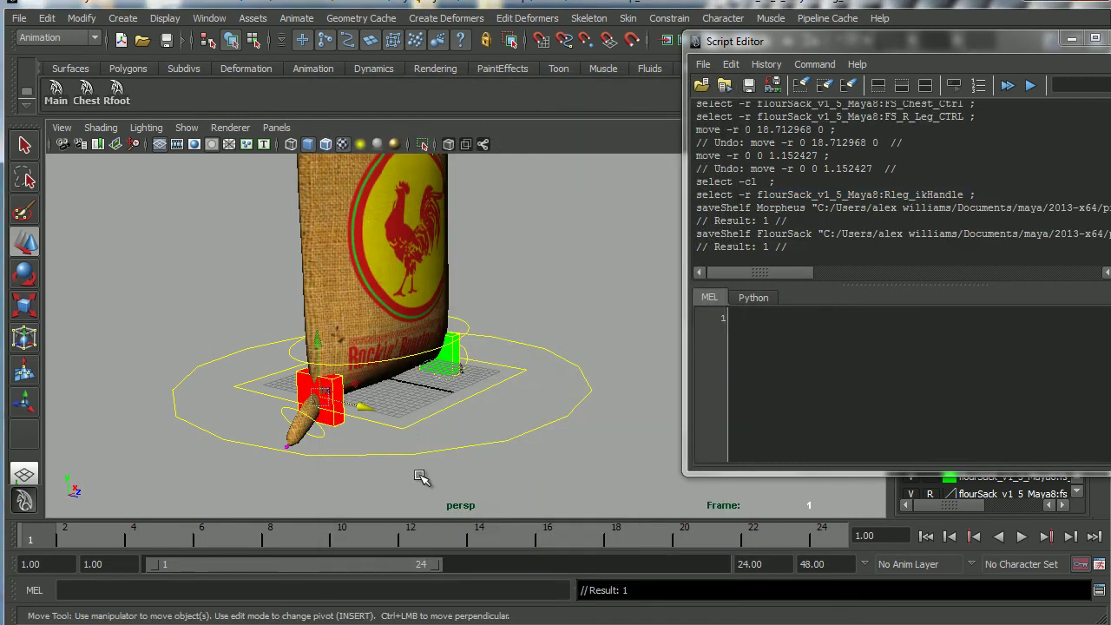
- Test the Rfoot and Chest shelf scripts by switching the selection between the two controls
{"action": "left_click", "coordinate": [116, 94]}
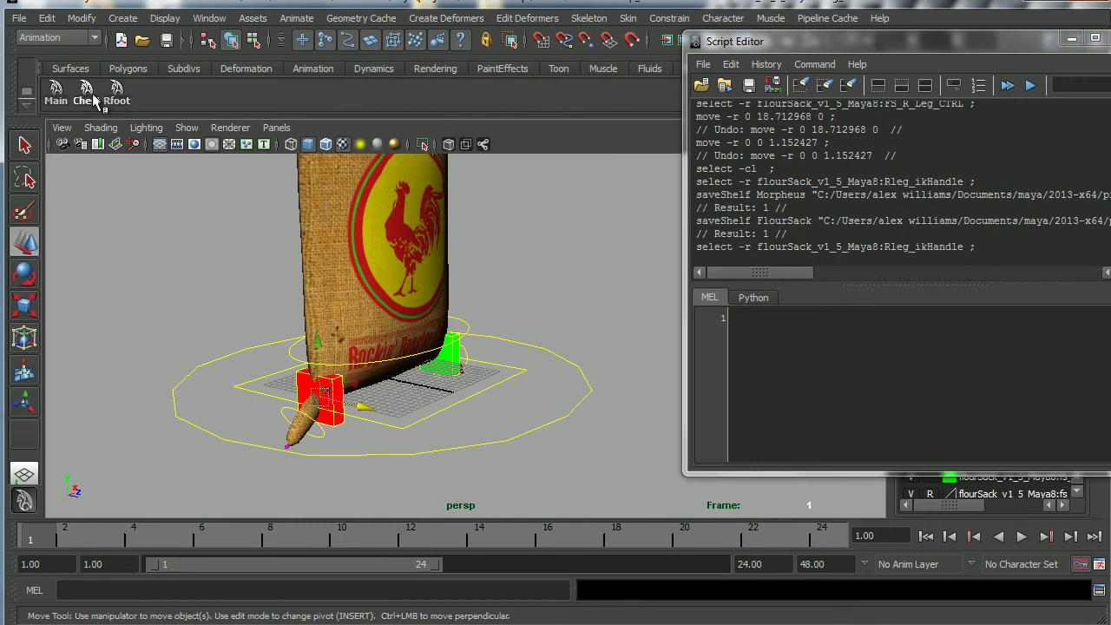
{"action": "left_click", "coordinate": [87, 94]}
{"action": "left_click", "coordinate": [116, 94]}
- Select the green left leg control FS_L_Leg_CTRL and save its selection command to the FlourSack shelf as a MEL script
{"action": "left_click_drag", "start_coordinate": [520, 438], "coordinate": [425, 424], "text": "alt"}
{"action": "scroll", "coordinate": [469, 382], "scroll_direction": "up", "scroll_amount": 5}
{"action": "left_click", "coordinate": [495, 347]}
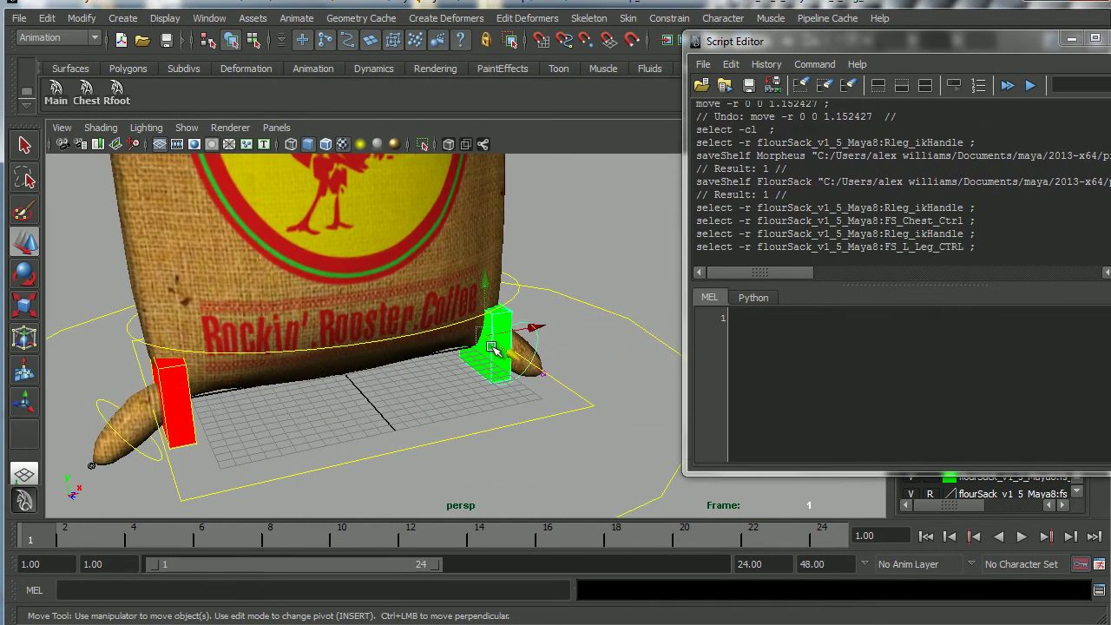
{"action": "left_click_drag", "start_coordinate": [521, 364], "coordinate": [555, 338], "text": "alt"}
{"action": "left_click_drag", "start_coordinate": [975, 247], "coordinate": [339, 104]}
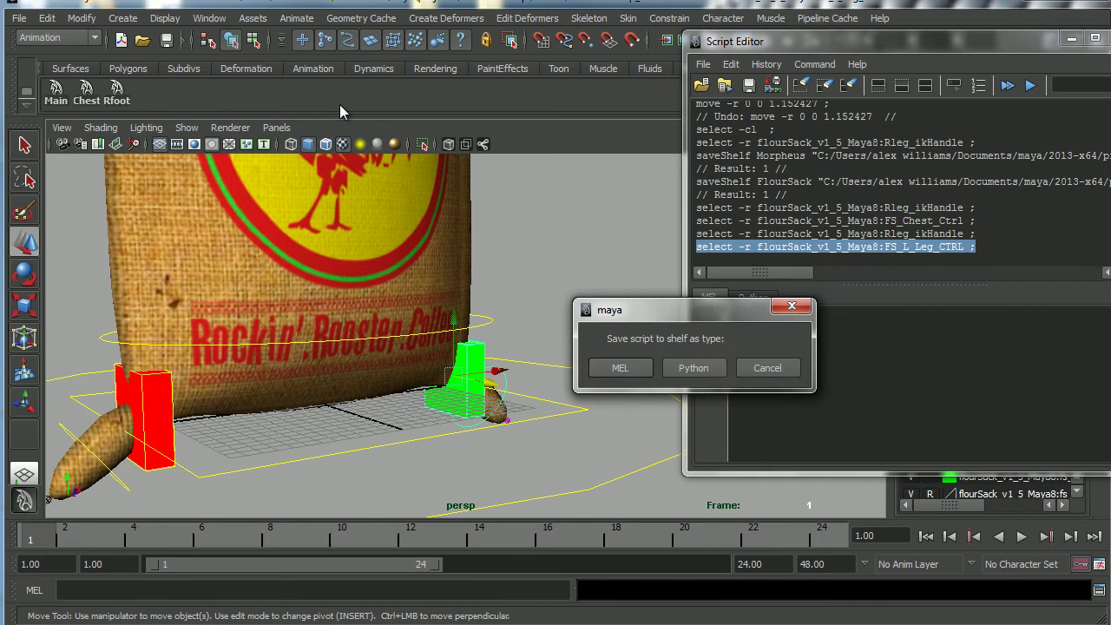
{"action": "left_click", "coordinate": [619, 368]}
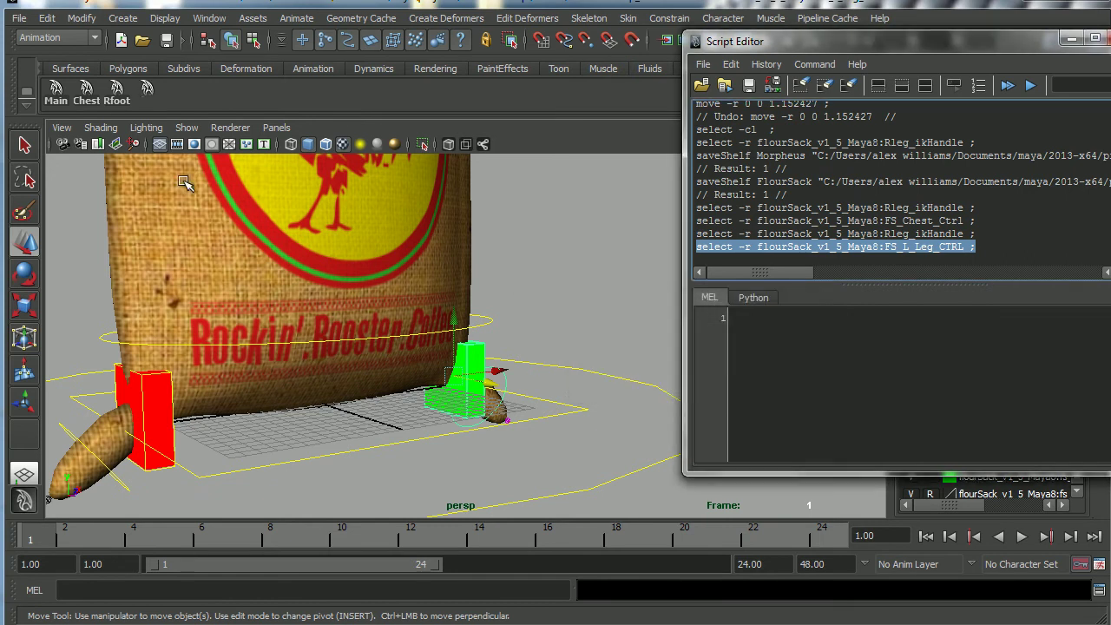
- Label the FS_L_Leg_CTRL shelf item Lfoot and save all shelves
{"action": "left_click", "coordinate": [29, 108]}
{"action": "left_click", "coordinate": [65, 133]}
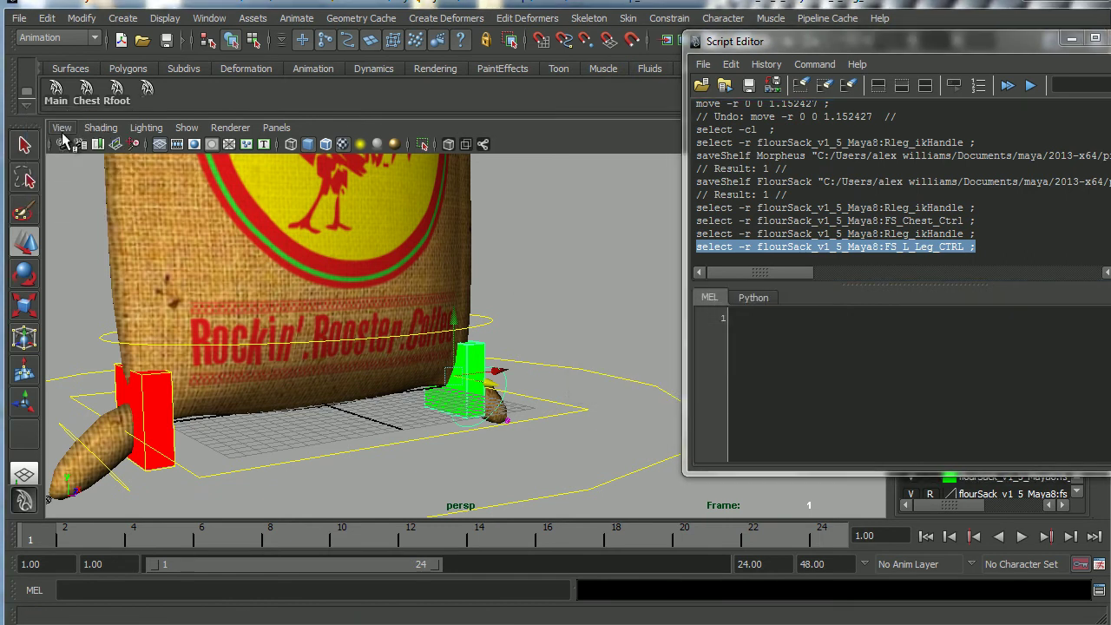
{"action": "left_click", "coordinate": [590, 252]}
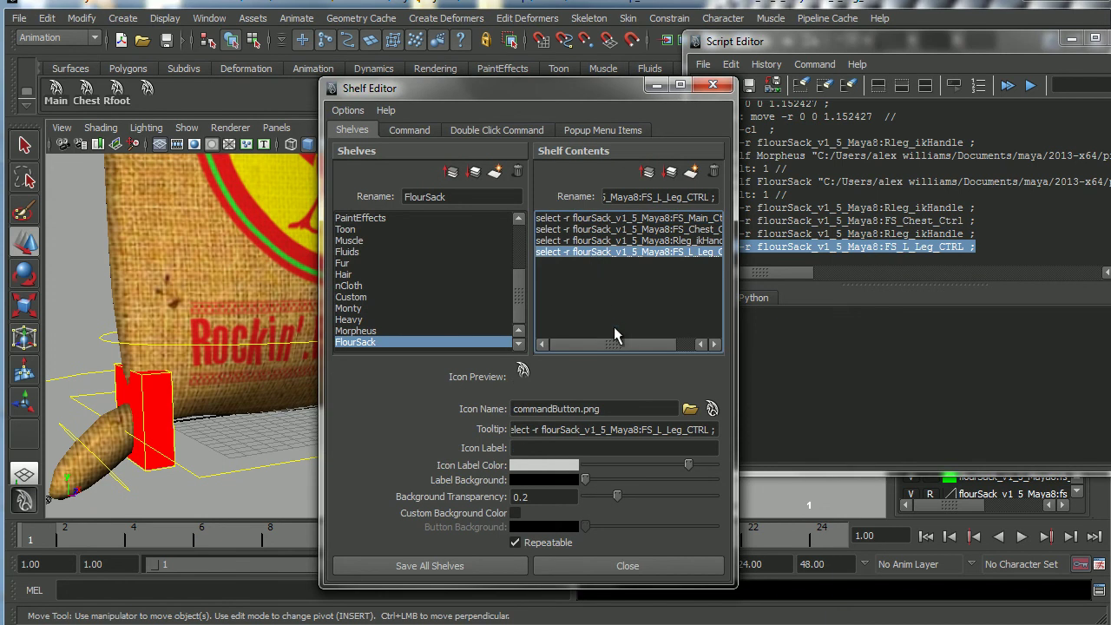
{"action": "left_click", "coordinate": [594, 447]}
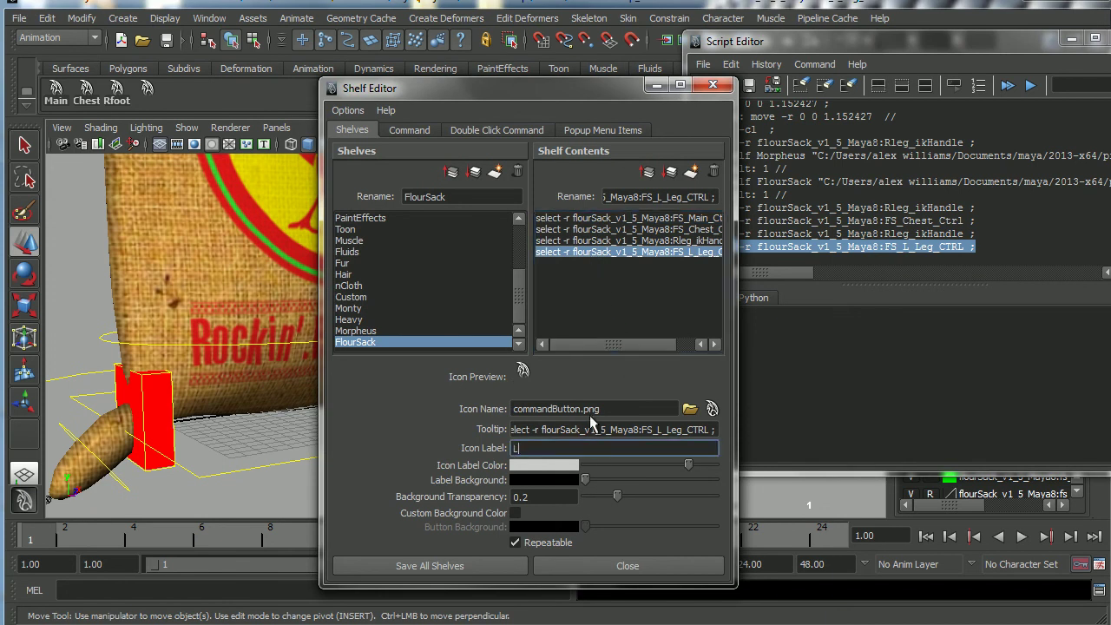
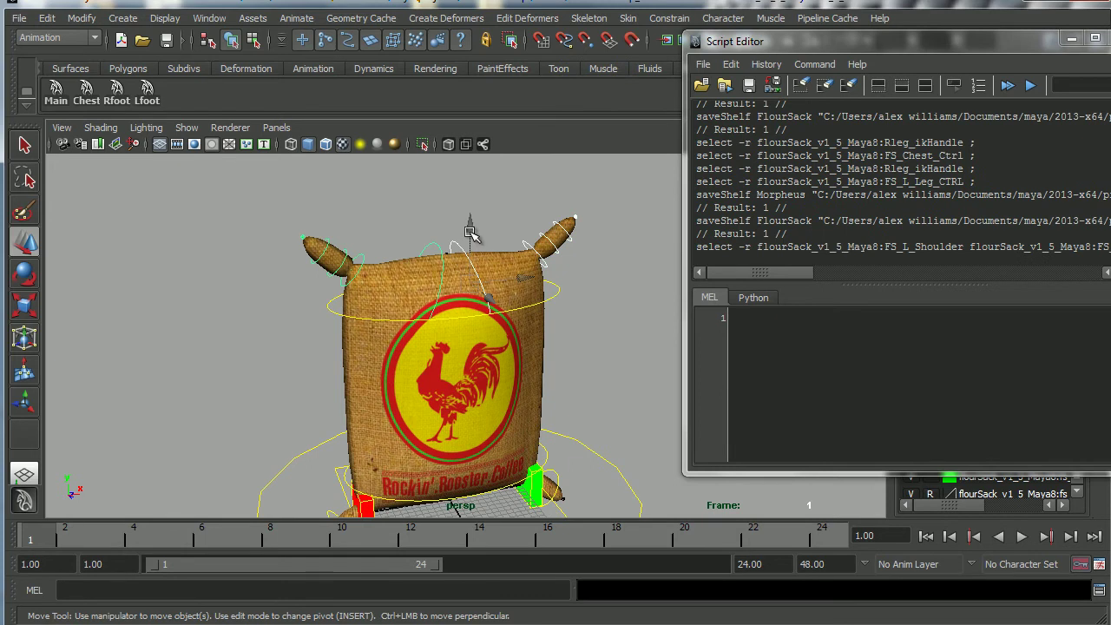
- Try rotating the shoulder controls together and the right shoulder FS_R_Shoulder alone, undoing each rotation
{"action": "key", "text": "e"}
{"action": "left_click_drag", "start_coordinate": [438, 208], "coordinate": [401, 330]}
{"action": "key", "text": "ctrl+z"}
{"action": "left_click", "coordinate": [414, 222]}
{"action": "key", "text": "ctrl+z"}
{"action": "right_click_drag", "start_coordinate": [401, 330], "coordinate": [508, 372], "text": "alt"}
{"action": "left_click_drag", "start_coordinate": [509, 371], "coordinate": [468, 357], "text": "alt"}
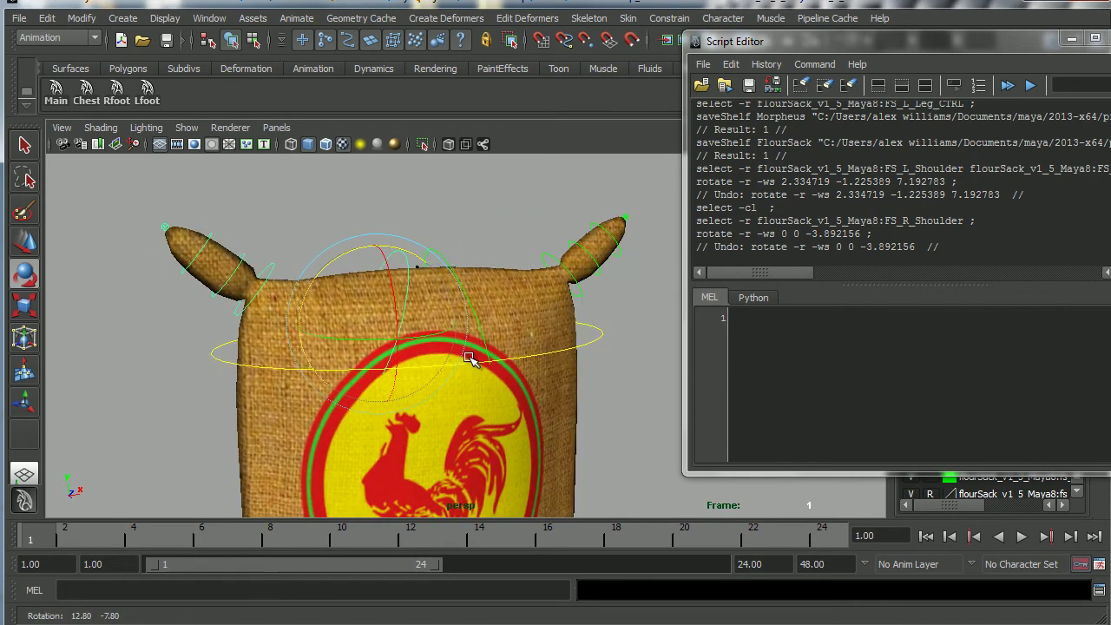
- Try rotating the upper corner controls FS_RUpTab_01 and FS_LUpTab_01 in turn, undoing each rotation
{"action": "left_click_drag", "start_coordinate": [287, 266], "coordinate": [310, 273]}
{"action": "mouse_move", "coordinate": [325, 232]}
{"action": "left_mouse_down"}
{"action": "mouse_move", "coordinate": [293, 209]}
{"action": "mouse_move", "coordinate": [361, 257]}
{"action": "mouse_move", "coordinate": [359, 243]}
{"action": "mouse_move", "coordinate": [298, 208]}
{"action": "mouse_move", "coordinate": [352, 240]}
{"action": "mouse_move", "coordinate": [327, 213]}
{"action": "mouse_move", "coordinate": [339, 221]}
{"action": "left_mouse_up"}
{"action": "left_click_drag", "start_coordinate": [513, 222], "coordinate": [553, 268]}
{"action": "left_click_drag", "start_coordinate": [542, 208], "coordinate": [486, 234]}
{"action": "middle_click_drag", "start_coordinate": [377, 263], "coordinate": [321, 230], "text": "alt"}
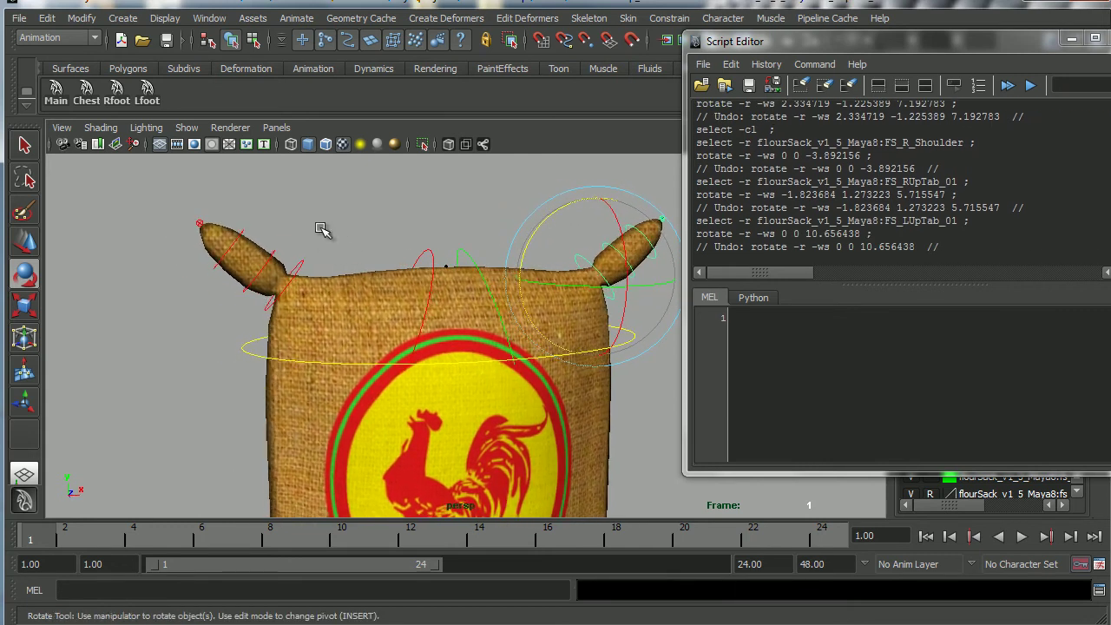
- Select FS_R_Shoulder, try rotating it about the Z axis, and undo the rotation
{"action": "left_click_drag", "start_coordinate": [300, 289], "coordinate": [301, 290]}
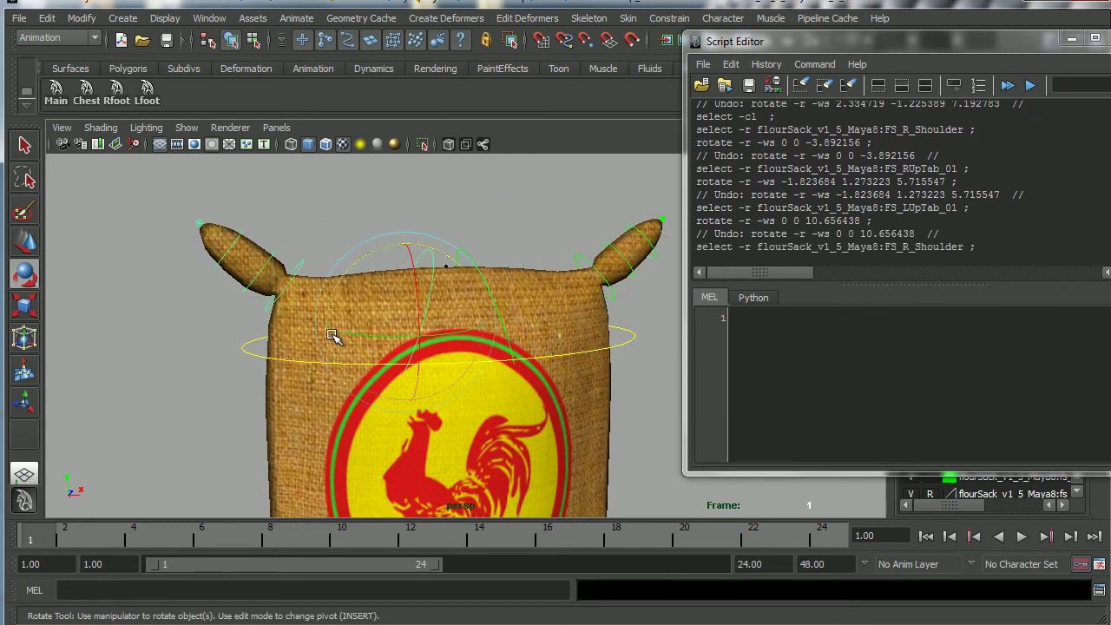
{"action": "mouse_move", "coordinate": [378, 250]}
{"action": "left_mouse_down"}
{"action": "mouse_move", "coordinate": [359, 255]}
{"action": "mouse_move", "coordinate": [372, 243]}
{"action": "left_mouse_up"}
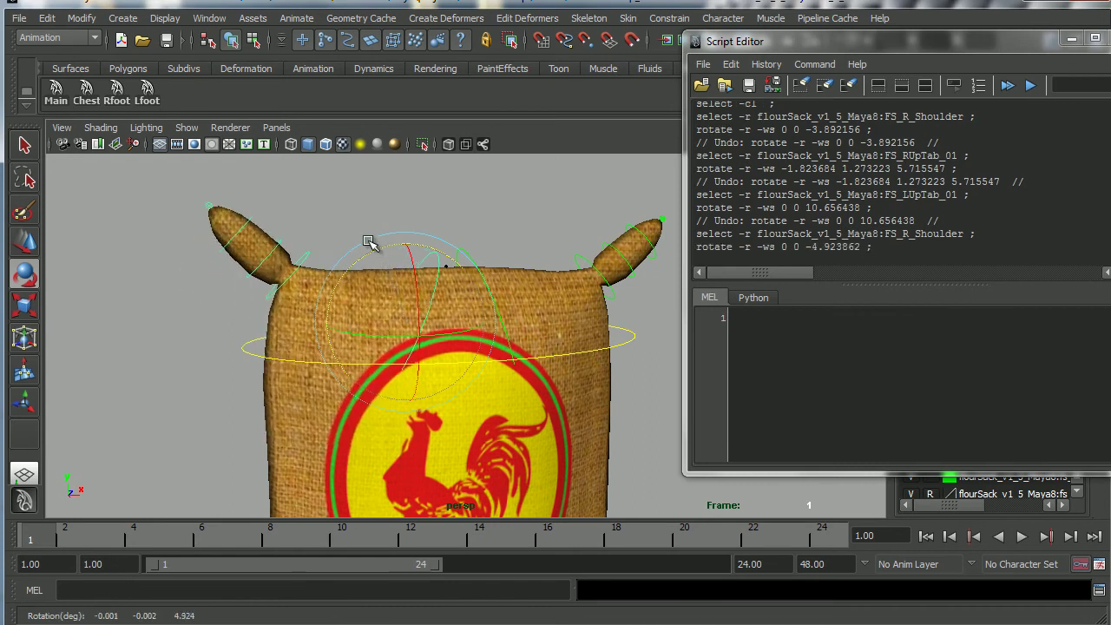
{"action": "key", "text": "ctrl+z"}
- Try rotating the right upper corner controls FS_RUpTab_02 and FS_RUpTab_03 in turn, undoing each rotation
{"action": "left_click", "coordinate": [332, 222]}
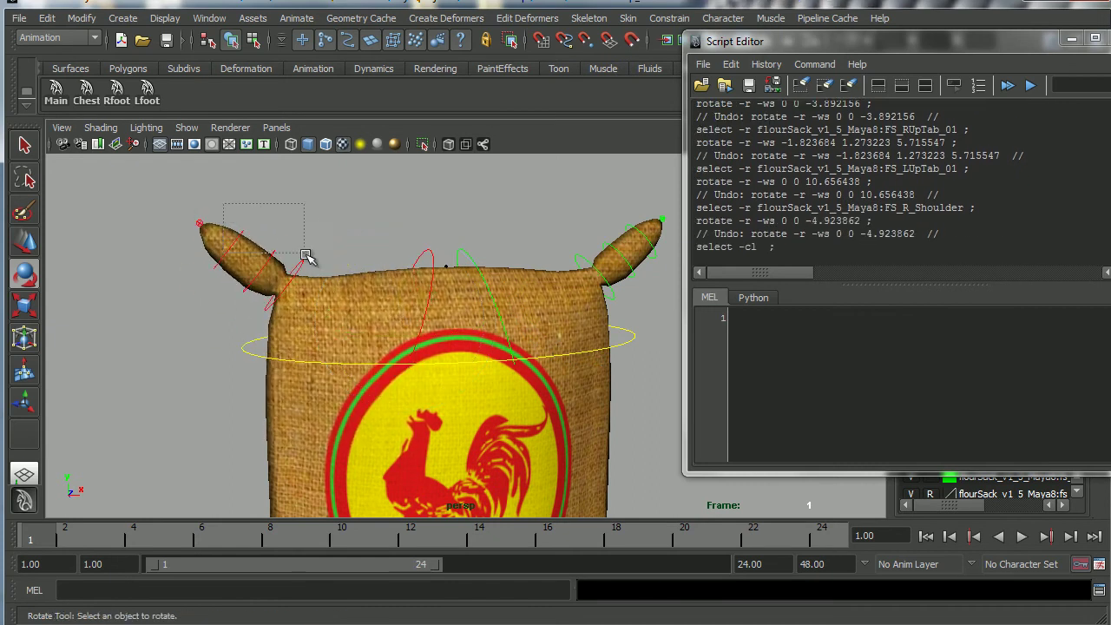
{"action": "left_click_drag", "start_coordinate": [317, 263], "coordinate": [318, 263]}
{"action": "mouse_move", "coordinate": [341, 223]}
{"action": "left_mouse_down"}
{"action": "mouse_move", "coordinate": [376, 235]}
{"action": "mouse_move", "coordinate": [344, 219]}
{"action": "left_mouse_up"}
{"action": "key", "text": "ctrl+z"}
{"action": "scroll", "coordinate": [411, 280], "scroll_direction": "up", "scroll_amount": 5}
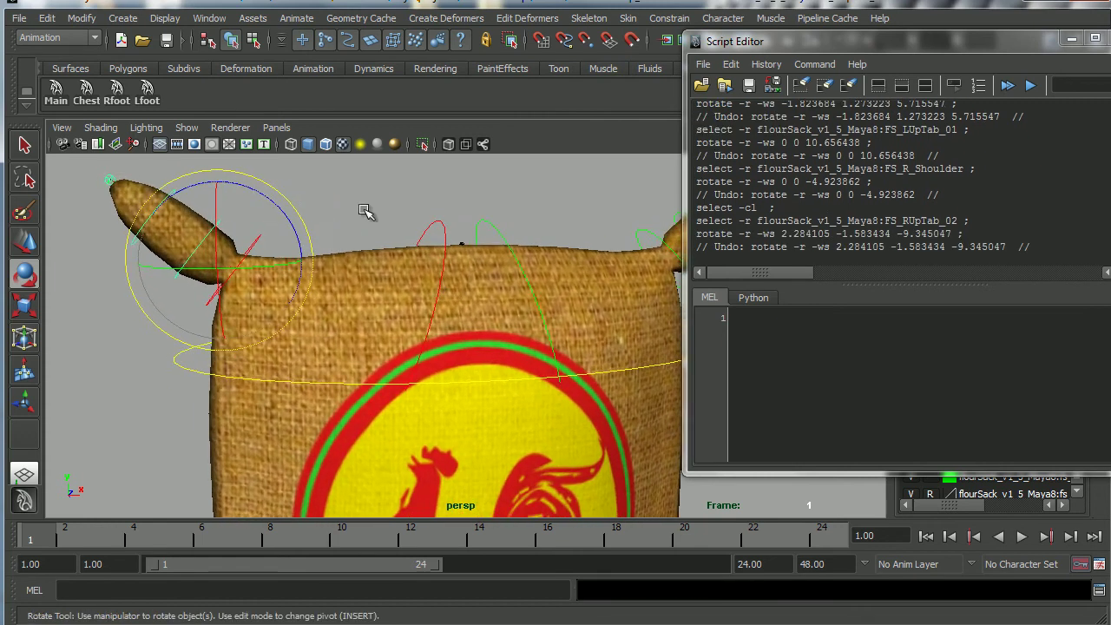
{"action": "middle_click_drag", "start_coordinate": [321, 191], "coordinate": [343, 207], "text": "alt"}
{"action": "left_click", "coordinate": [193, 190]}
{"action": "left_click_drag", "start_coordinate": [216, 214], "coordinate": [285, 188]}
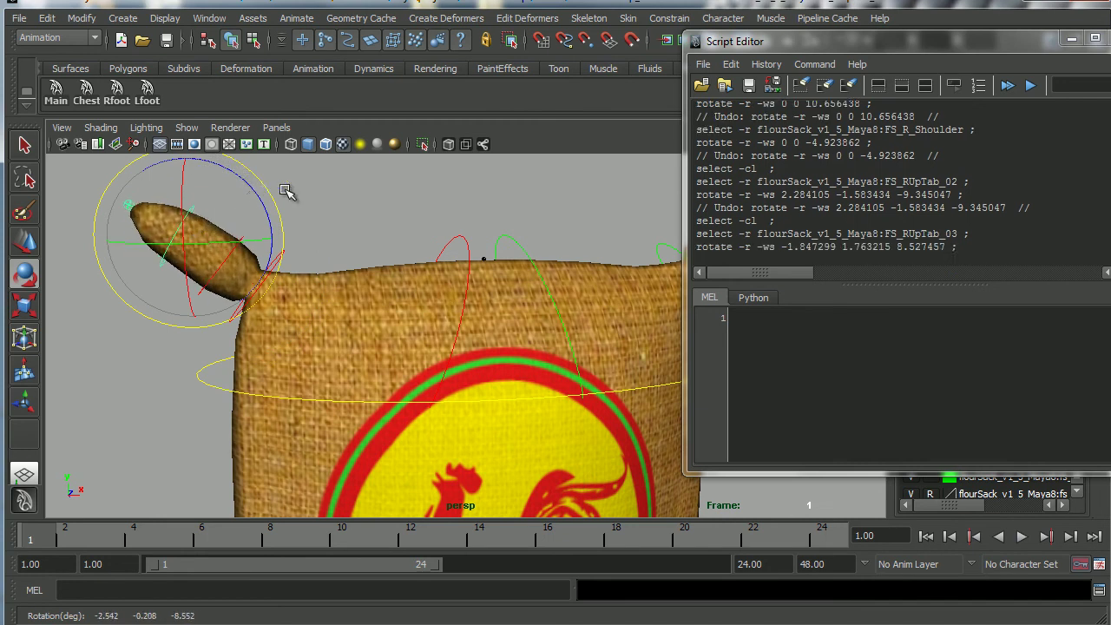
{"action": "key", "text": "ctrl+z"}
- Repeat the test rotations on the right upper corner's rings, including FS_RUpTab_02 and FS_RUpTab_03, undo them, and clear the selection
{"action": "left_click", "coordinate": [282, 216]}
{"action": "left_click_drag", "start_coordinate": [274, 239], "coordinate": [275, 217]}
{"action": "key", "text": "ctrl+z"}
{"action": "left_click", "coordinate": [239, 271]}
{"action": "left_click", "coordinate": [247, 258]}
{"action": "key", "text": "ctrl+z"}
{"action": "left_click", "coordinate": [139, 251]}
{"action": "left_click", "coordinate": [162, 240]}
{"action": "key", "text": "ctrl+z"}
{"action": "left_click", "coordinate": [230, 204]}
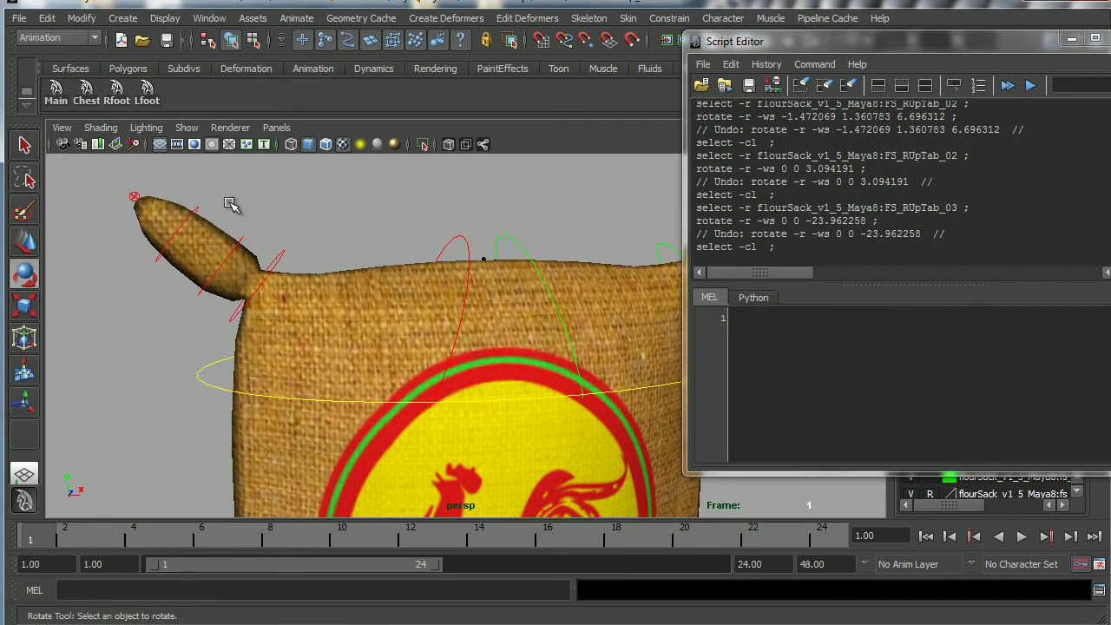
- Select the tip control FS_RUpTab_END, rotate it slightly, try moving it up along the Y axis, and undo the move
{"action": "left_click_drag", "start_coordinate": [124, 189], "coordinate": [141, 200]}
{"action": "mouse_move", "coordinate": [223, 186]}
{"action": "left_mouse_down"}
{"action": "mouse_move", "coordinate": [232, 215]}
{"action": "mouse_move", "coordinate": [222, 187]}
{"action": "left_mouse_up"}
{"action": "key", "text": "w"}
{"action": "left_click_drag", "start_coordinate": [132, 177], "coordinate": [157, 177]}
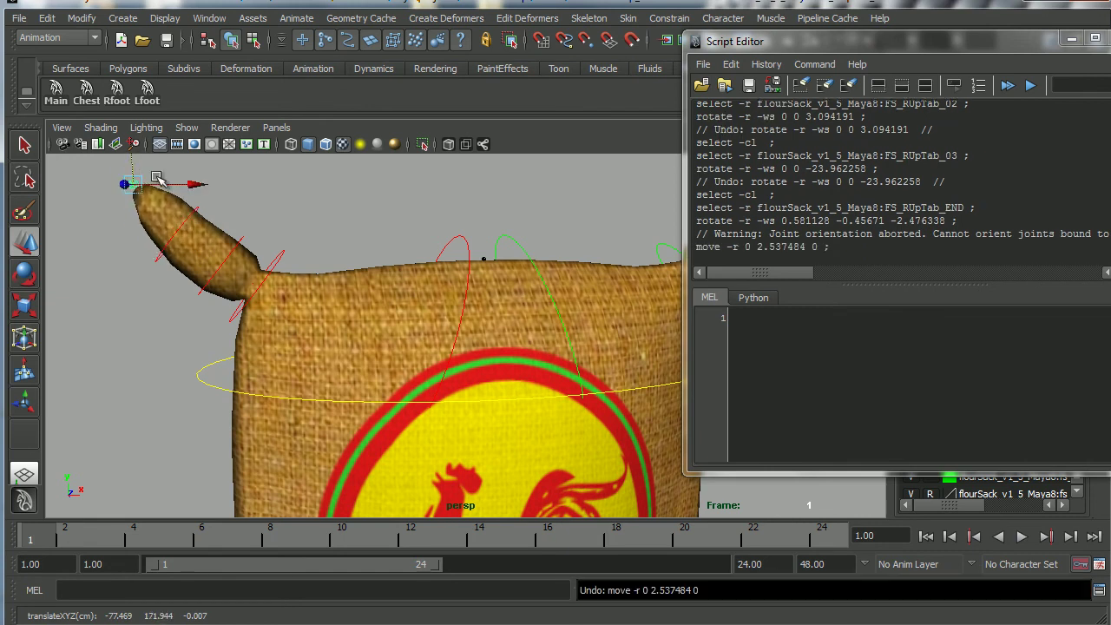
- Select the right lower corner control FS_RlowTab_CTRL, try rotating it about the Z axis, undo the rotation, and clear the selection
{"action": "right_click_drag", "start_coordinate": [391, 317], "coordinate": [295, 298], "text": "alt"}
{"action": "left_click_drag", "start_coordinate": [295, 298], "coordinate": [451, 364], "text": "alt"}
{"action": "left_click", "coordinate": [55, 102]}
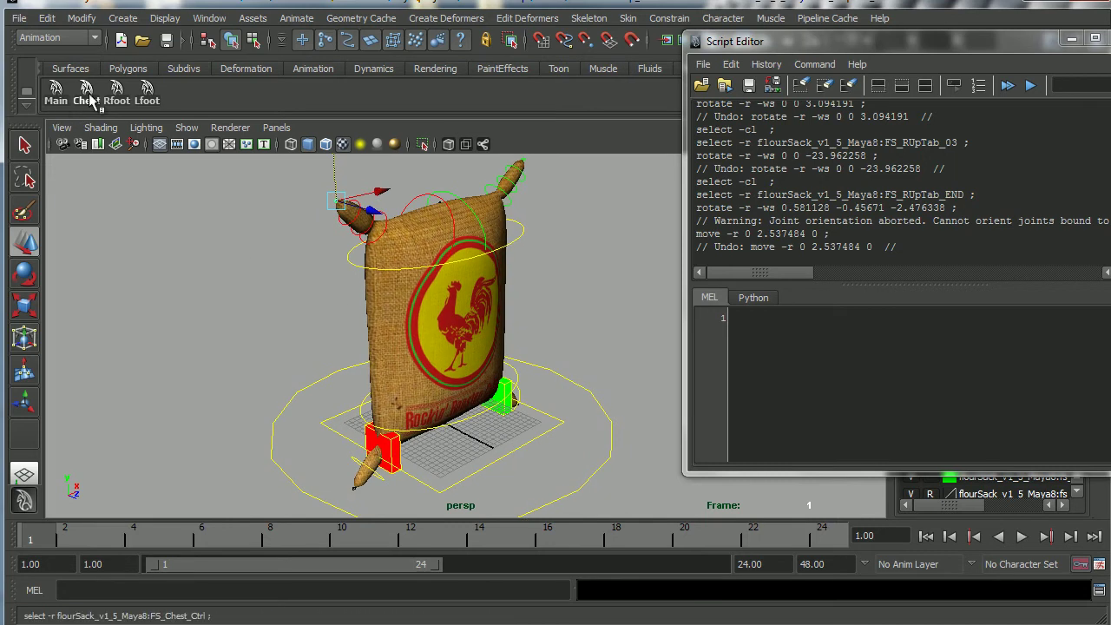
{"action": "left_click_drag", "start_coordinate": [452, 340], "coordinate": [499, 368], "text": "alt"}
{"action": "scroll", "coordinate": [439, 399], "scroll_direction": "up", "scroll_amount": 5}
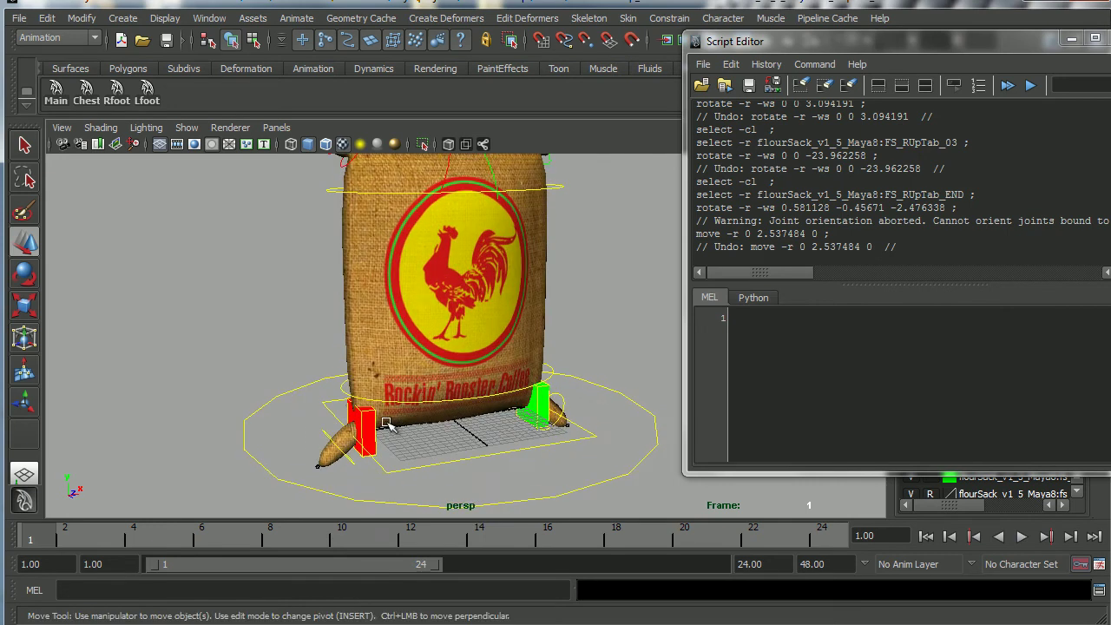
{"action": "left_click", "coordinate": [344, 427]}
{"action": "key", "text": "e"}
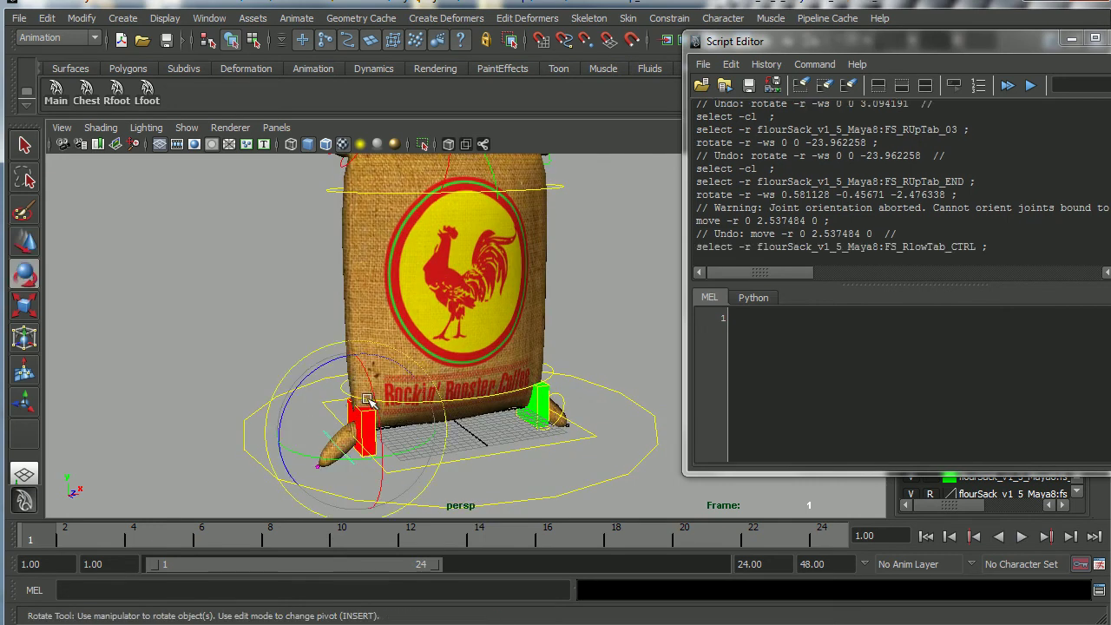
{"action": "mouse_move", "coordinate": [318, 369]}
{"action": "left_mouse_down"}
{"action": "mouse_move", "coordinate": [307, 380]}
{"action": "mouse_move", "coordinate": [337, 380]}
{"action": "left_mouse_up"}
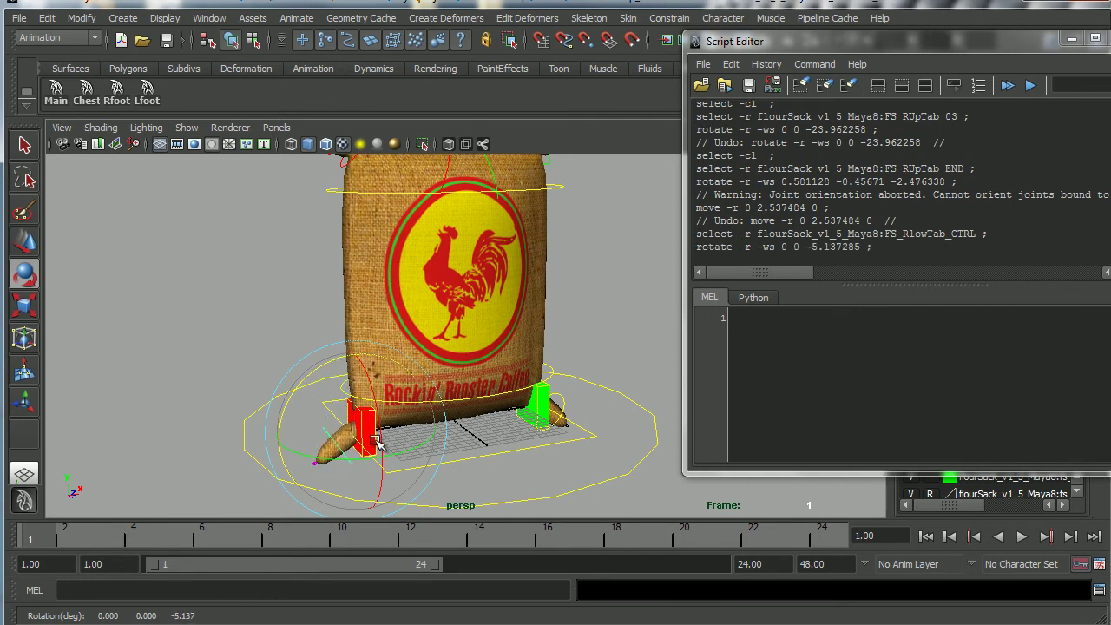
{"action": "key", "text": "ctrl+z"}
{"action": "left_click", "coordinate": [258, 373]}
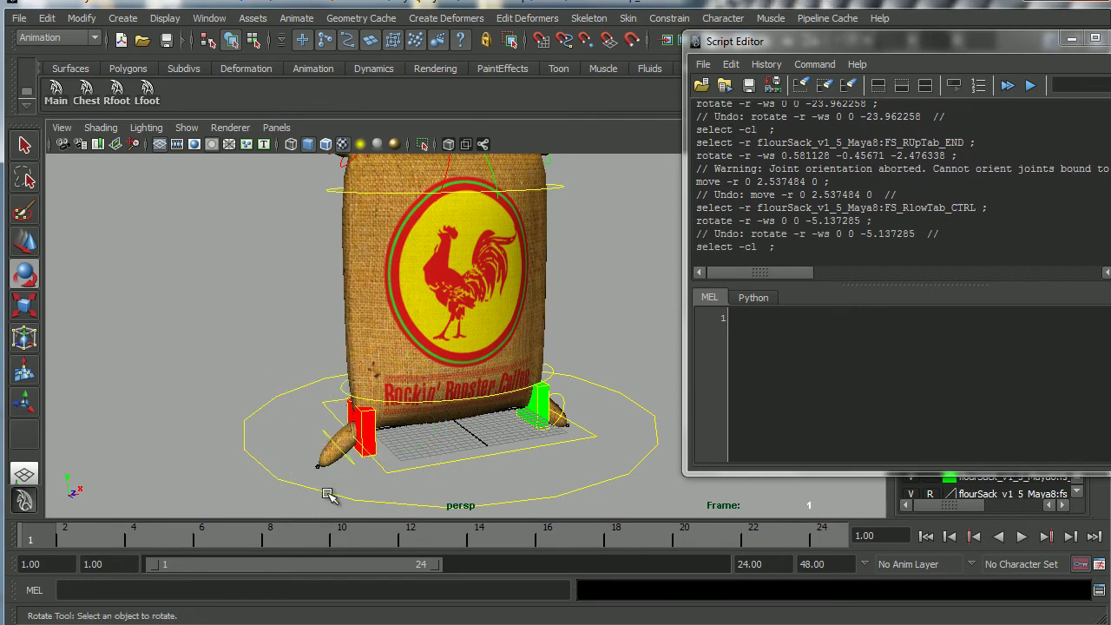
- Reselect FS_RlowTab_CTRL and save its selection command to the FlourSack shelf as a MEL script
{"action": "right_click_drag", "start_coordinate": [328, 495], "coordinate": [393, 460], "text": "alt"}
{"action": "left_click", "coordinate": [337, 459]}
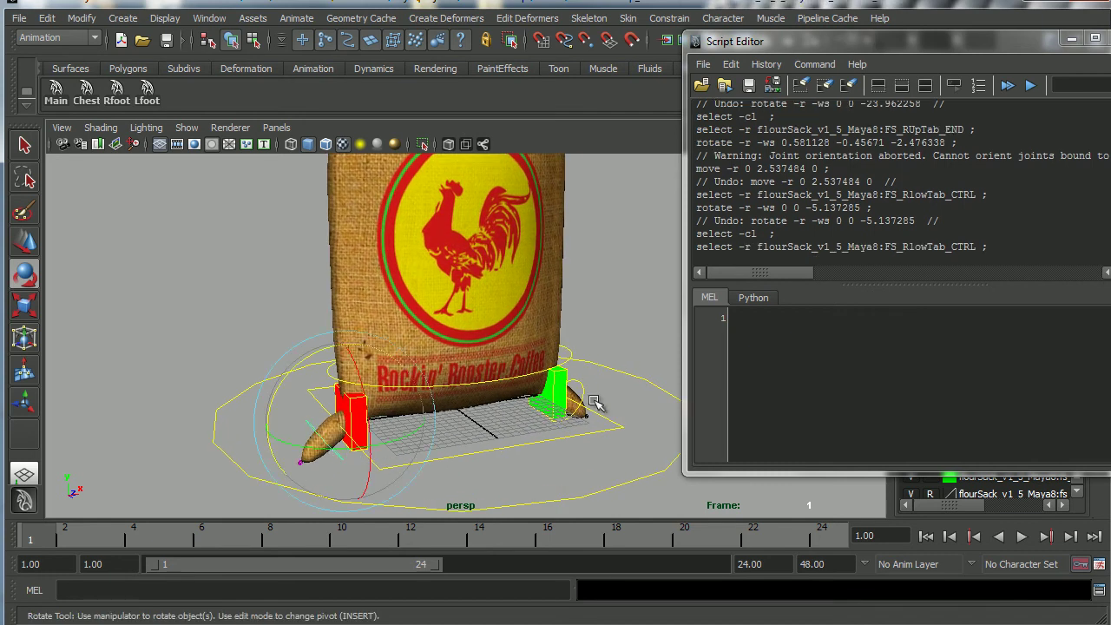
{"action": "left_click_drag", "start_coordinate": [989, 247], "coordinate": [985, 250]}
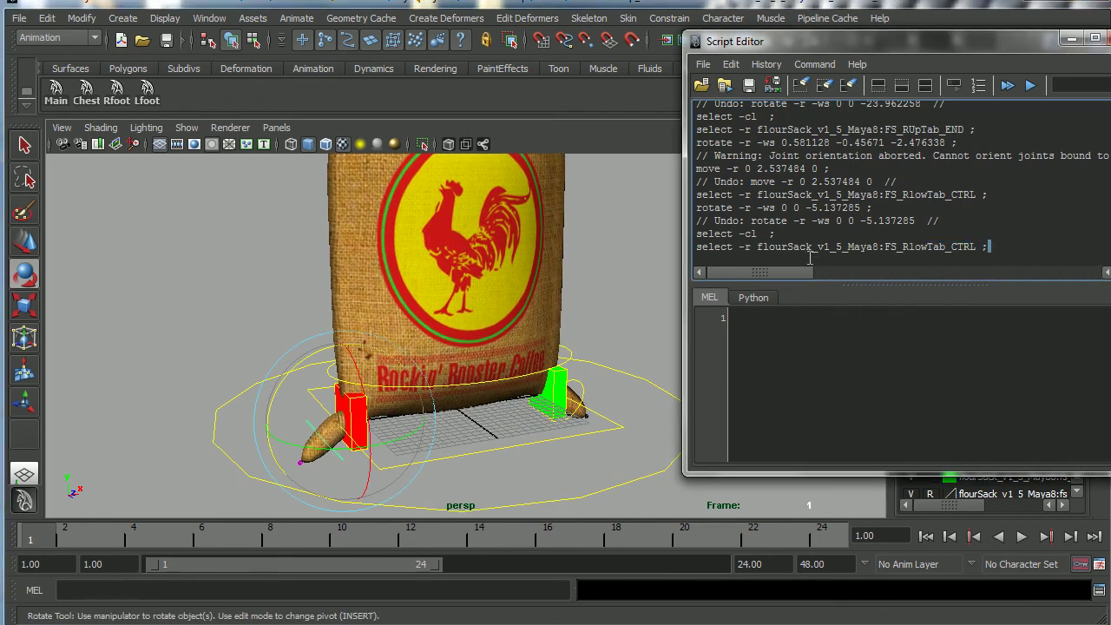
{"action": "left_click_drag", "start_coordinate": [809, 257], "coordinate": [689, 247]}
{"action": "middle_click_drag", "start_coordinate": [429, 145], "coordinate": [294, 106]}
{"action": "left_click", "coordinate": [618, 367]}
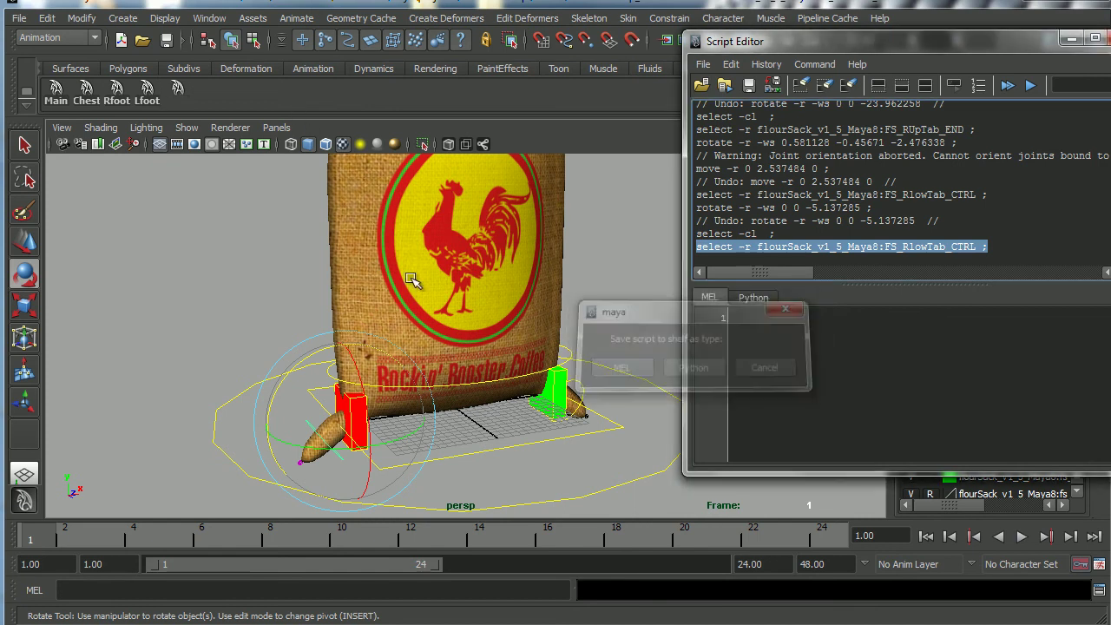
- Label the FS_RlowTab_CTRL shelf item Rtoe and save all shelves
{"action": "left_click", "coordinate": [27, 109]}
{"action": "left_click", "coordinate": [69, 133]}
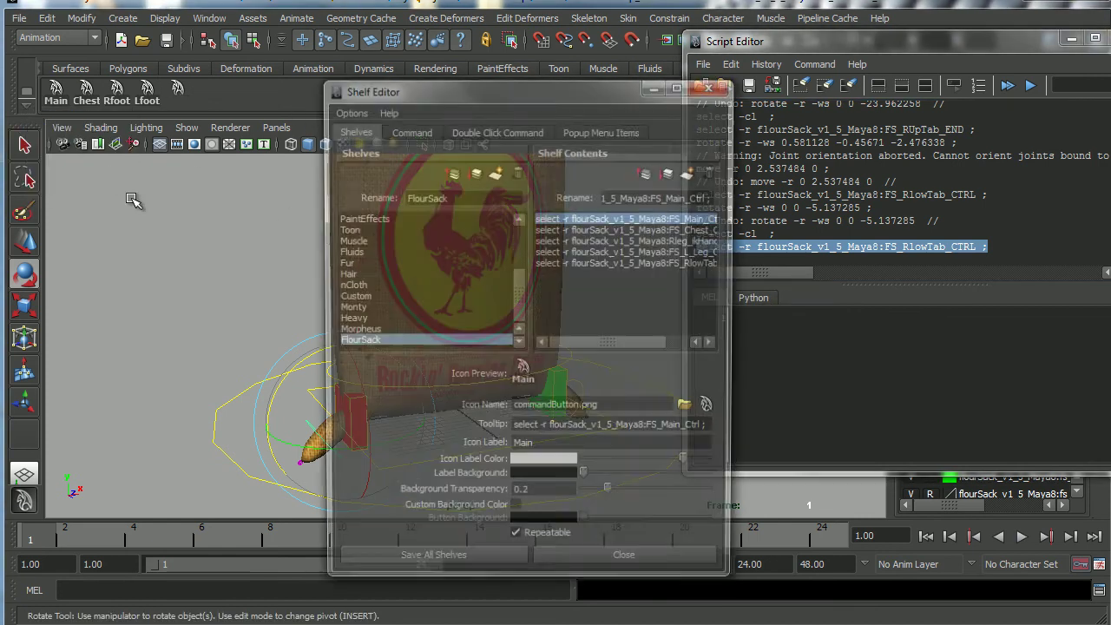
{"action": "left_click", "coordinate": [614, 264]}
{"action": "left_click", "coordinate": [523, 446]}
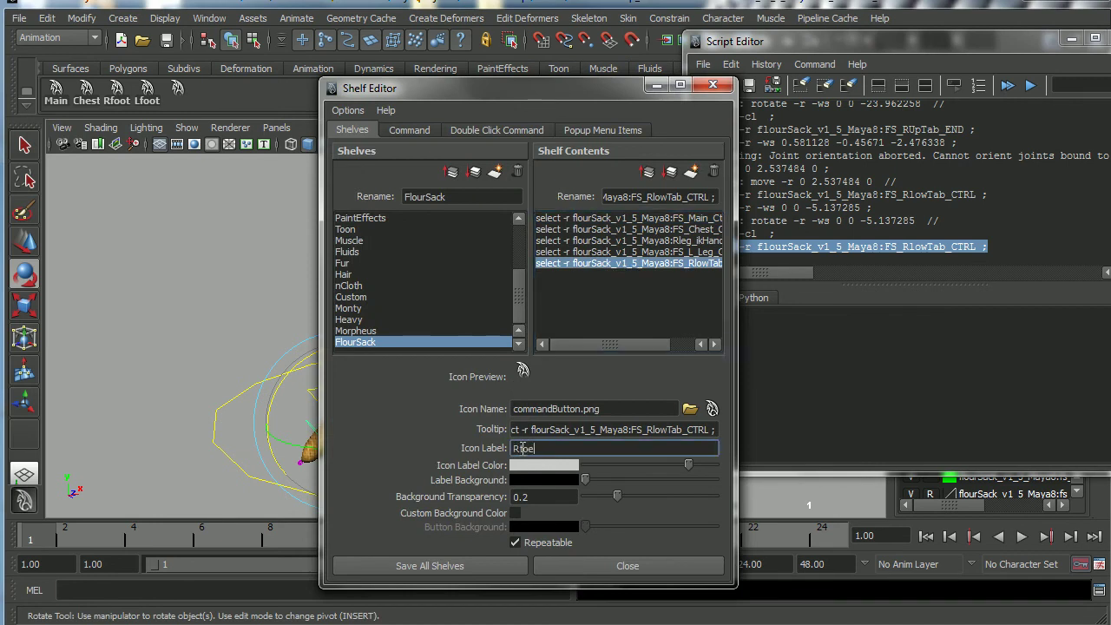
{"action": "left_click", "coordinate": [431, 566]}
- Select the left lower corner control FS_LlowTab_CTRL and save its selection command to the FlourSack shelf as a MEL script
{"action": "left_click_drag", "start_coordinate": [549, 434], "coordinate": [583, 375], "text": "alt"}
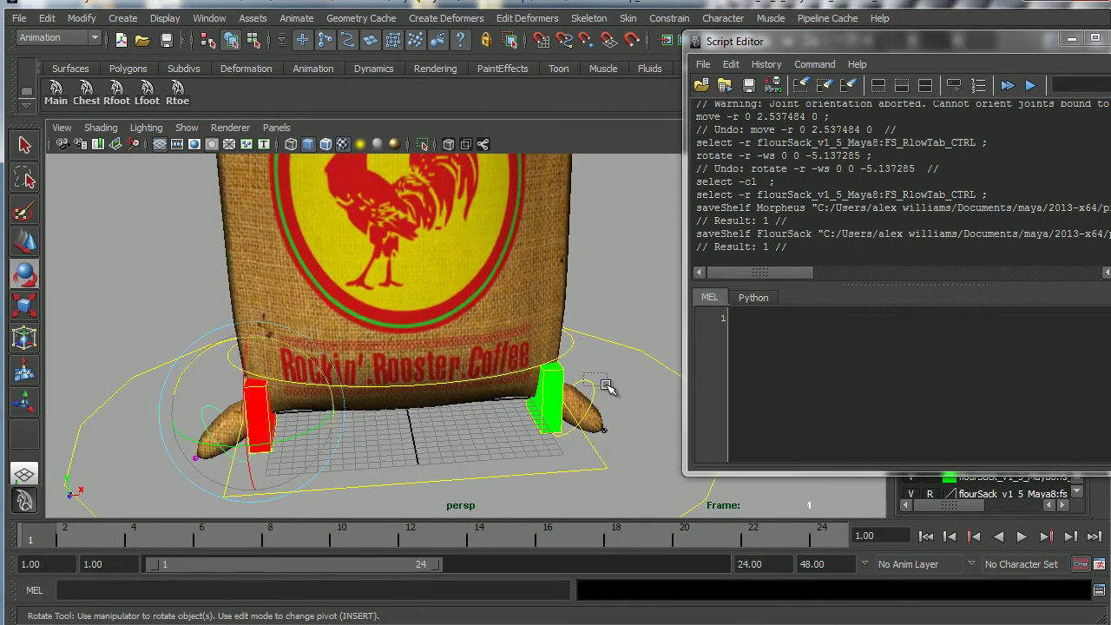
{"action": "left_click", "coordinate": [606, 386]}
{"action": "left_click_drag", "start_coordinate": [989, 249], "coordinate": [712, 252]}
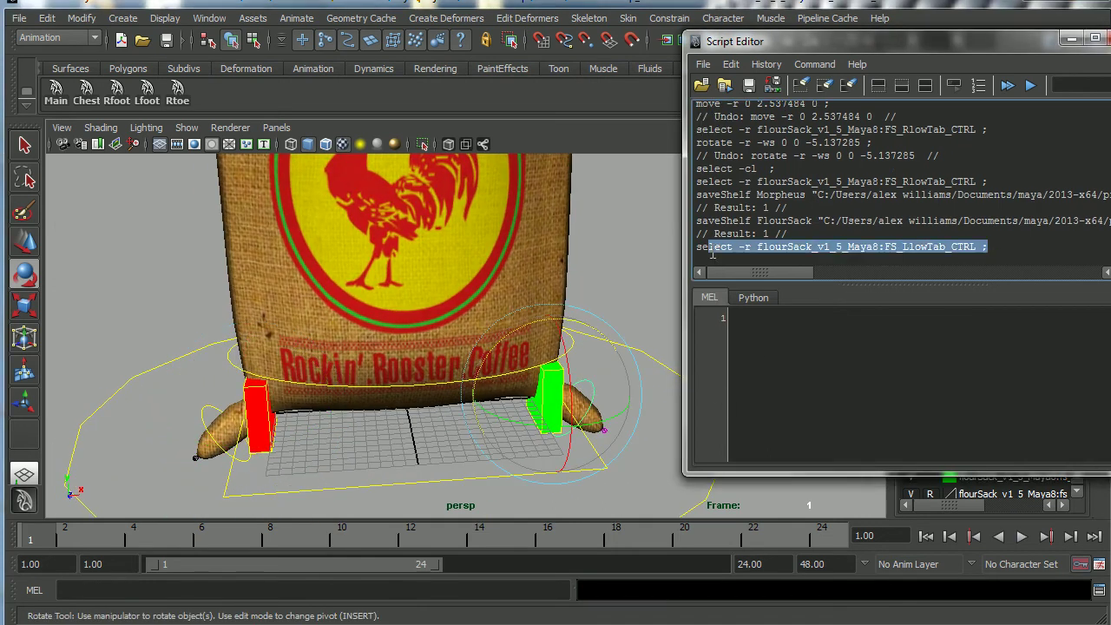
{"action": "left_click_drag", "start_coordinate": [508, 179], "coordinate": [400, 100]}
{"action": "left_click", "coordinate": [619, 368]}
- Label the FS_LlowTab_CTRL shelf item Ltoe and save all shelves
{"action": "left_click", "coordinate": [27, 105]}
{"action": "left_click", "coordinate": [57, 136]}
{"action": "left_click", "coordinate": [585, 274]}
{"action": "left_click", "coordinate": [579, 446]}
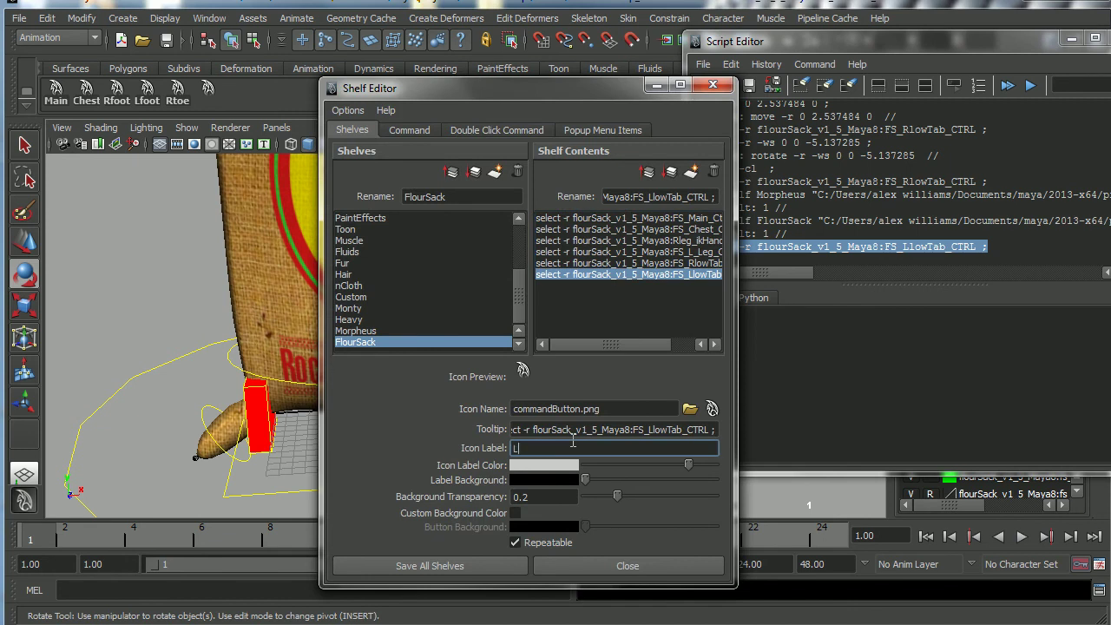
{"action": "left_click", "coordinate": [409, 566]}
- At frame 1, move FS_Chest_Ctrl about 8.3 units down in Y and 5 units forward in Z, and rotate it about 10.6° around X
{"action": "left_click_drag", "start_coordinate": [494, 352], "coordinate": [416, 365], "text": "alt"}
{"action": "right_click_drag", "start_coordinate": [416, 364], "coordinate": [376, 378], "text": "alt"}
{"action": "left_click_drag", "start_coordinate": [376, 378], "coordinate": [203, 509], "text": "alt"}
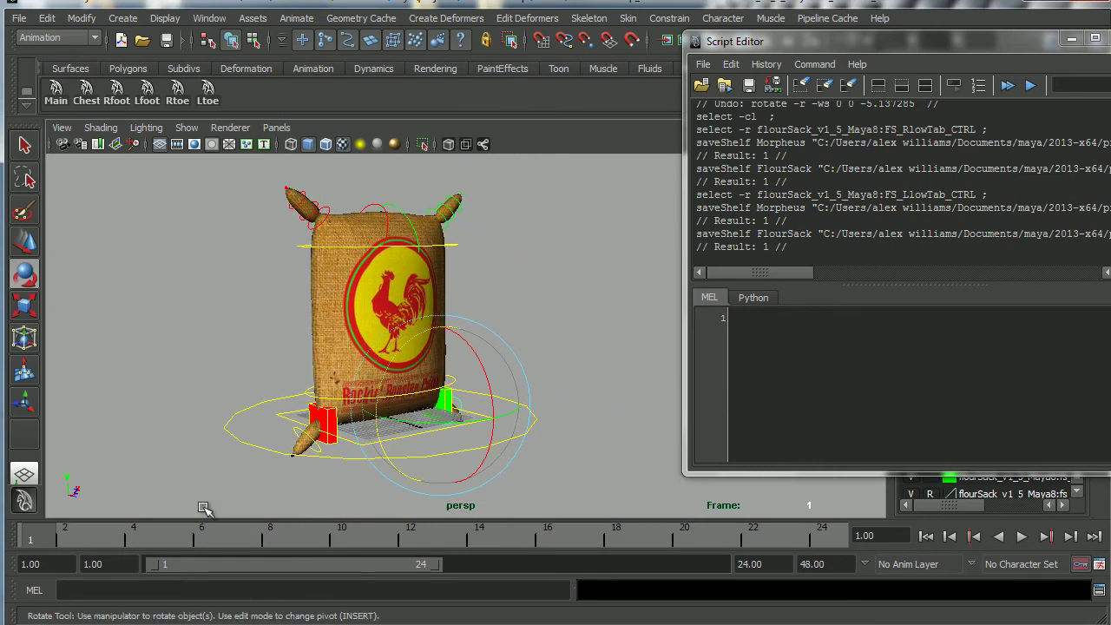
{"action": "left_click", "coordinate": [40, 536]}
{"action": "left_click_drag", "start_coordinate": [241, 454], "coordinate": [507, 339], "text": "alt"}
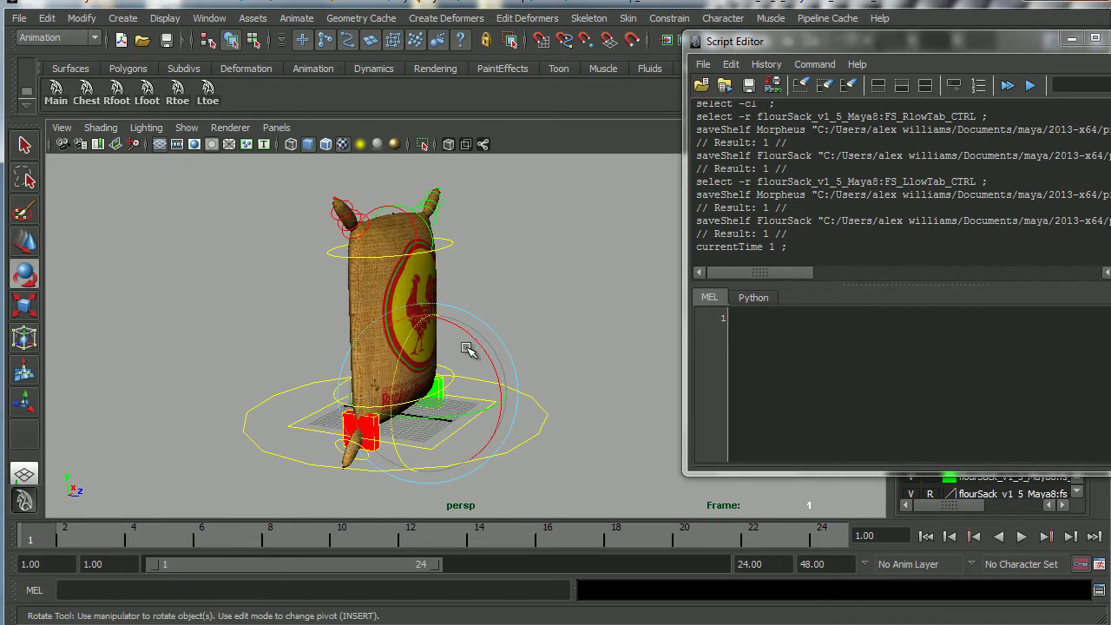
{"action": "left_click_drag", "start_coordinate": [446, 228], "coordinate": [469, 255]}
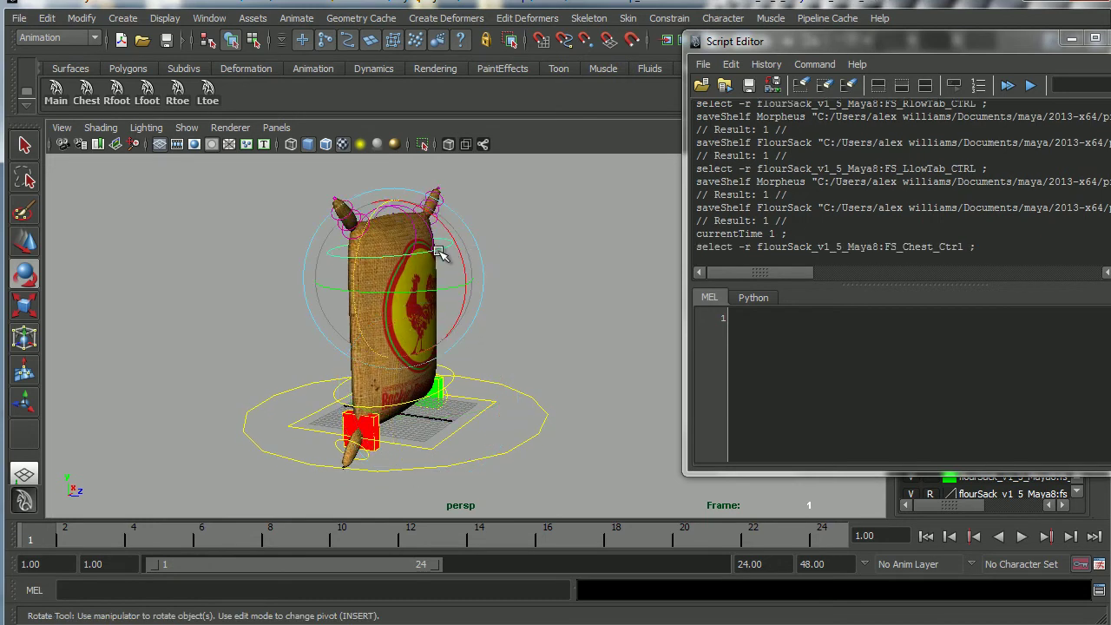
{"action": "key", "text": "w"}
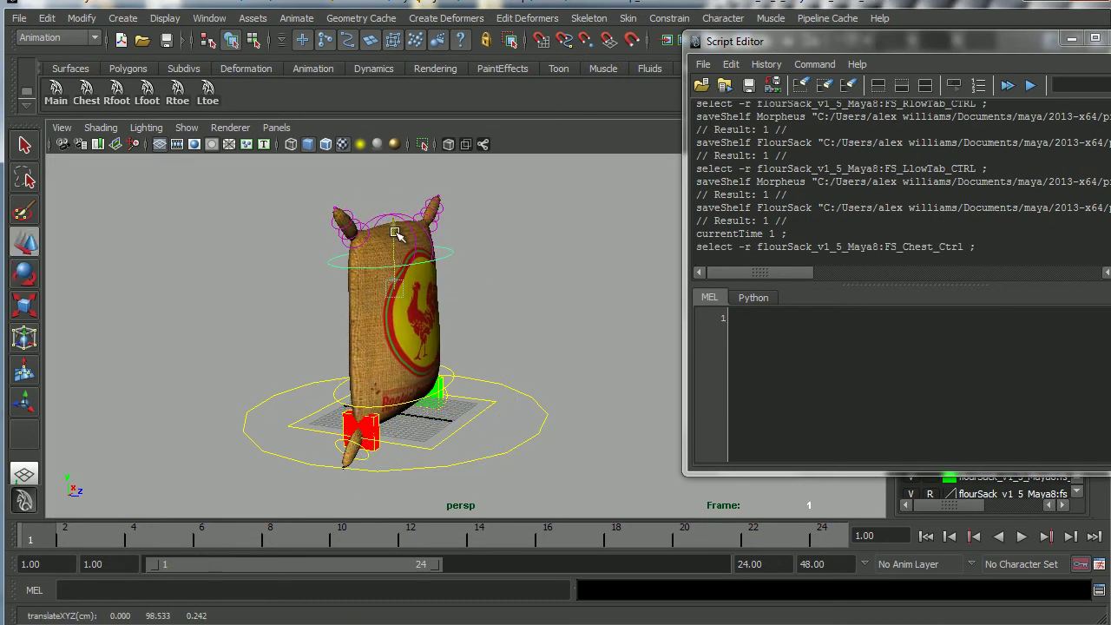
{"action": "left_click_drag", "start_coordinate": [395, 232], "coordinate": [414, 243]}
{"action": "left_click_drag", "start_coordinate": [455, 293], "coordinate": [520, 315]}
{"action": "key", "text": "e"}
- Lower FS_Chest_Ctrl a further 5.6 units or so, shift it about 1.5 units in Z, and tilt it about 3.7° more around X
{"action": "key", "text": "w"}
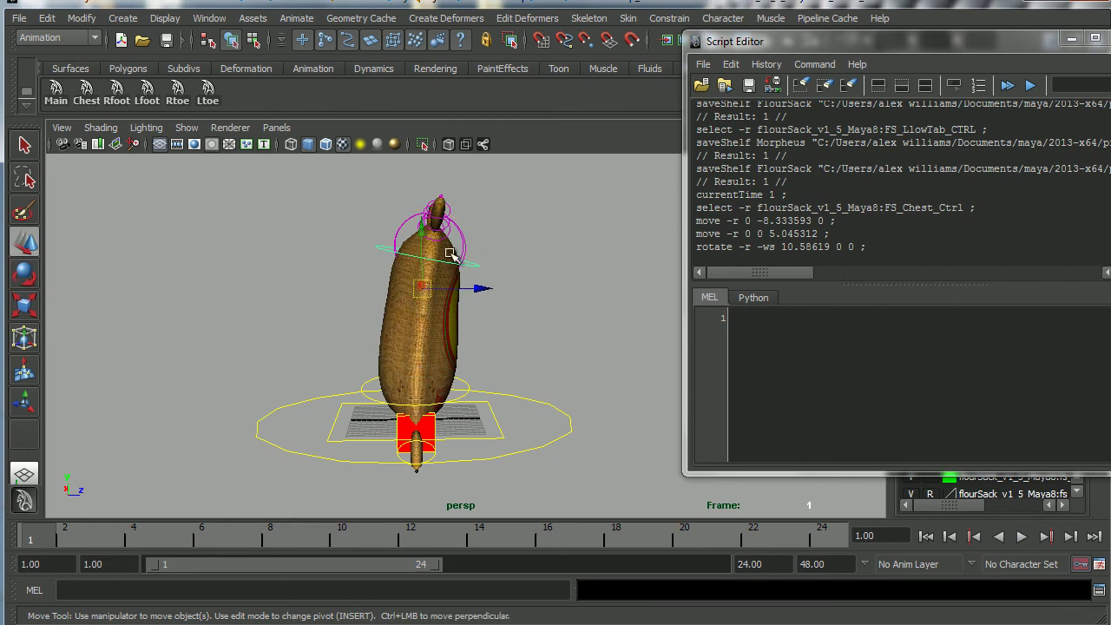
{"action": "left_click_drag", "start_coordinate": [423, 236], "coordinate": [422, 246]}
{"action": "left_click_drag", "start_coordinate": [504, 303], "coordinate": [467, 282], "text": "alt"}
{"action": "key", "text": "e"}
- Flatten both lower corners by rotating FS_RlowTab_CTRL about -36.9° and FS_LlowTab_CTRL about 37.2° around Z
{"action": "left_click_drag", "start_coordinate": [503, 308], "coordinate": [516, 418], "text": "alt"}
{"action": "left_click", "coordinate": [295, 429]}
{"action": "left_click_drag", "start_coordinate": [295, 429], "coordinate": [403, 391], "text": "alt"}
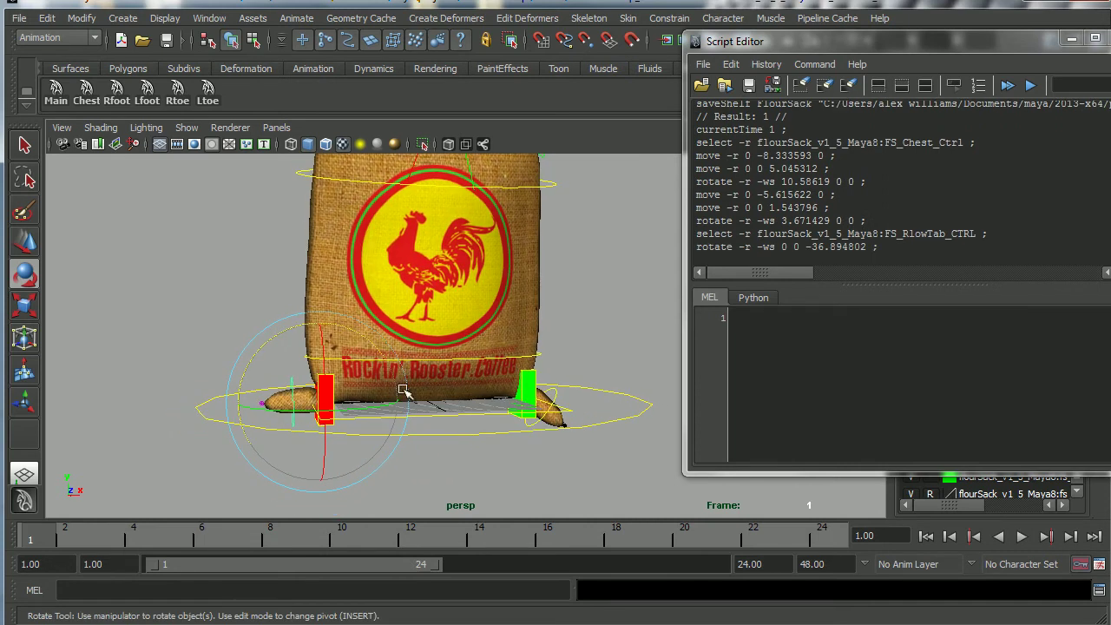
{"action": "left_click", "coordinate": [555, 393]}
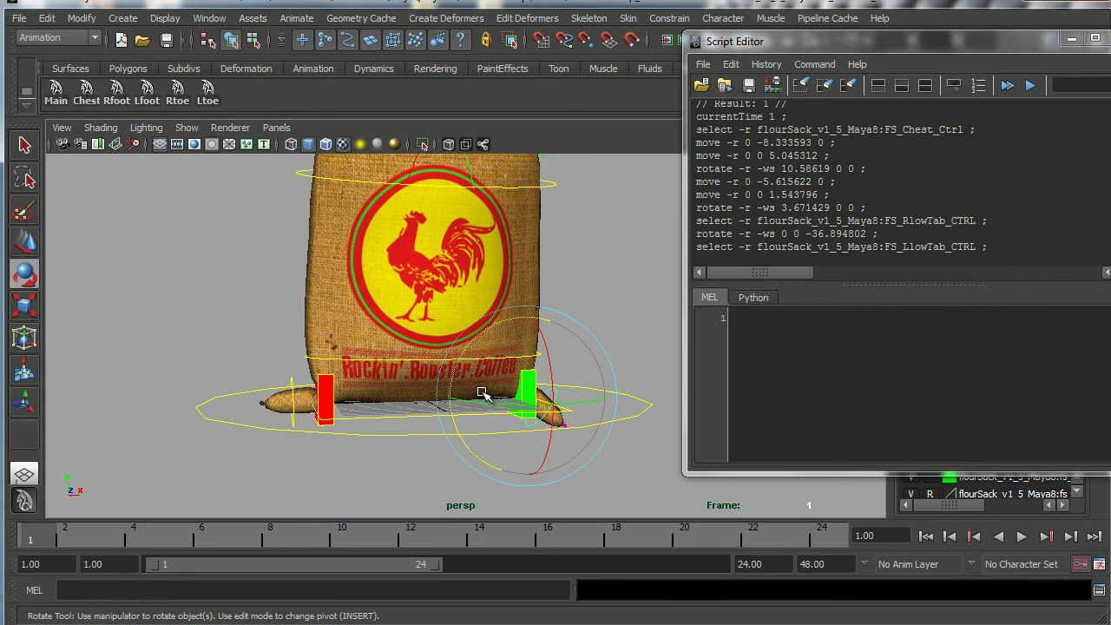
{"action": "left_click_drag", "start_coordinate": [462, 383], "coordinate": [476, 401]}
- Rotate FS_LUpTab_01 about 0.4° around X, and FS_RUpTab_03 about 16.9° around Y and 9.7° around X
{"action": "left_click_drag", "start_coordinate": [378, 393], "coordinate": [449, 312], "text": "alt"}
{"action": "left_click", "coordinate": [419, 240]}
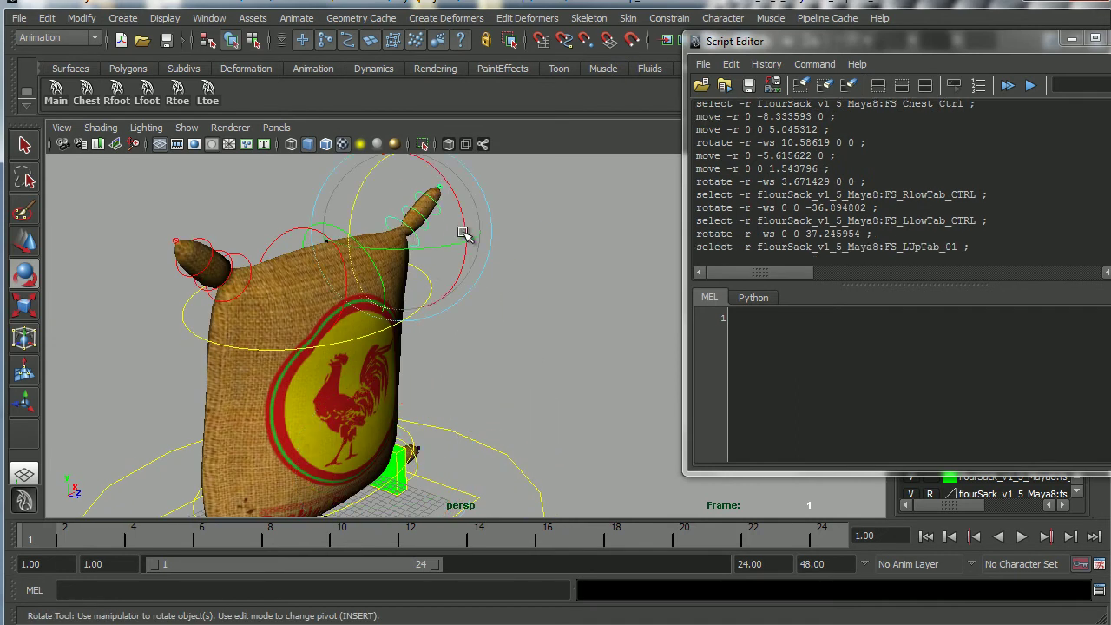
{"action": "left_click_drag", "start_coordinate": [460, 215], "coordinate": [234, 256]}
{"action": "left_click", "coordinate": [272, 184]}
- Rotate FS_LUpTab_03 about -19.6° in total around Y and 11.2° around X, and clear the selection
{"action": "left_click_drag", "start_coordinate": [235, 256], "coordinate": [565, 248], "text": "alt"}
{"action": "left_click", "coordinate": [483, 194]}
{"action": "left_click_drag", "start_coordinate": [521, 285], "coordinate": [482, 375], "text": "alt"}
{"action": "left_click", "coordinate": [368, 276]}
- Select FS_Hips_Ctrl, try raising it about 9.1 units along Y, and undo the move
{"action": "right_click_drag", "start_coordinate": [482, 376], "coordinate": [392, 405], "text": "alt"}
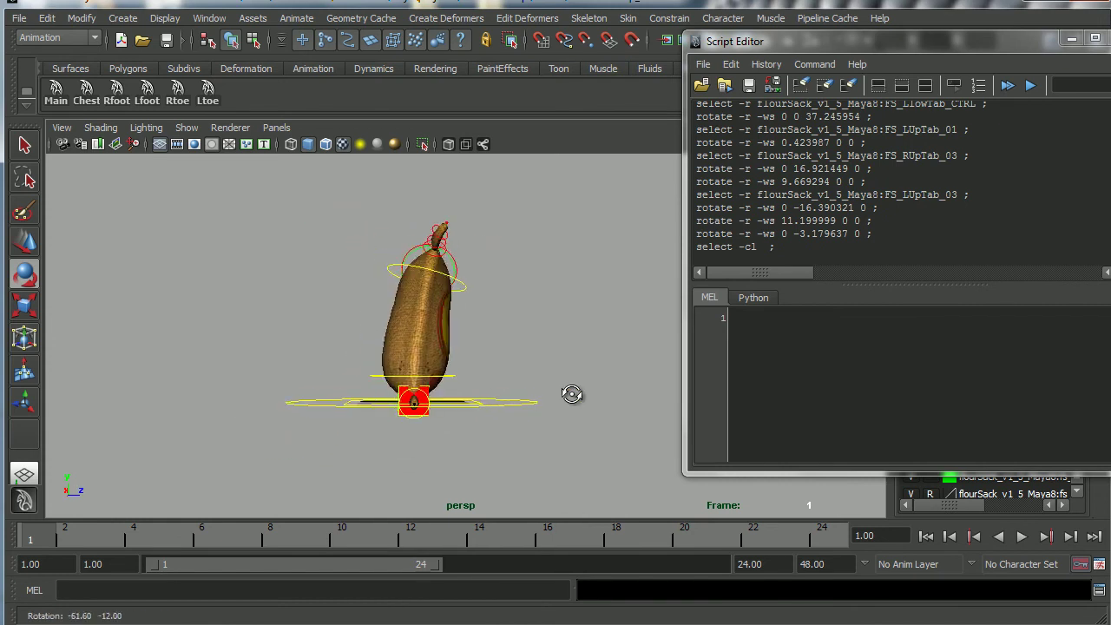
{"action": "left_click", "coordinate": [449, 373]}
{"action": "key", "text": "w"}
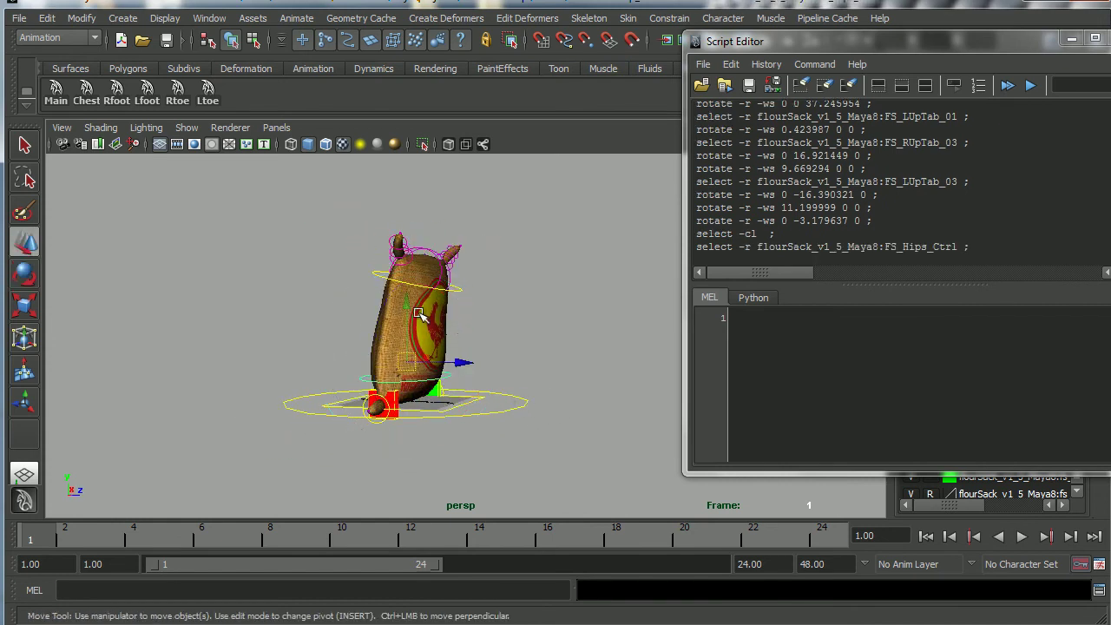
{"action": "left_click_drag", "start_coordinate": [407, 299], "coordinate": [403, 297]}
{"action": "key", "text": "ctrl+z"}
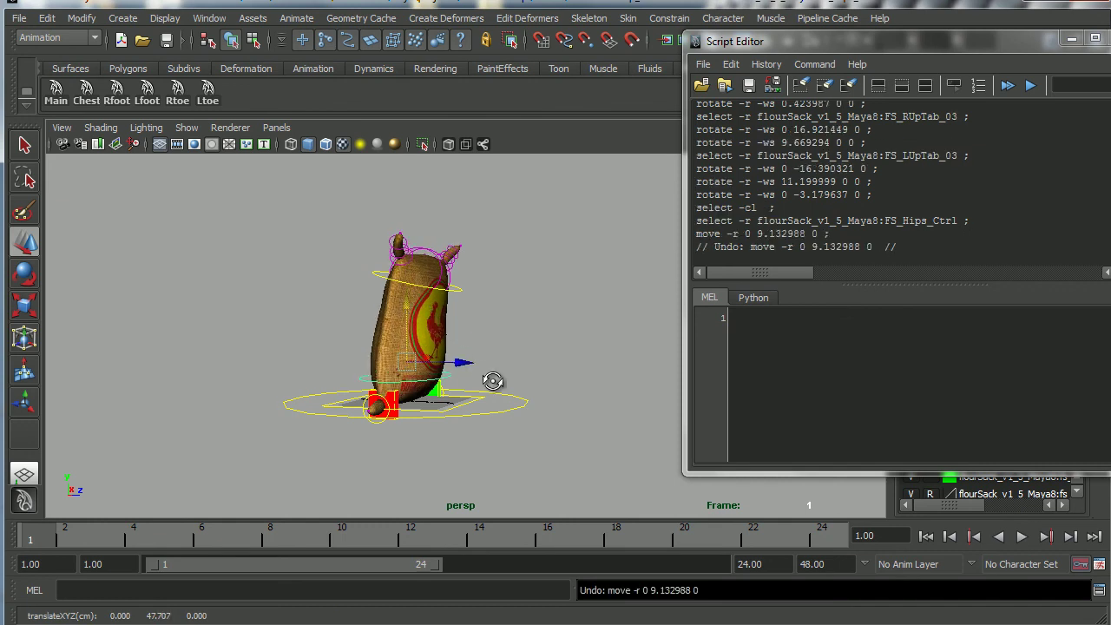
- Select FS_Chest_Ctrl, lower it about 4.1 units along Y, and close the Script Editor
{"action": "left_click", "coordinate": [453, 278]}
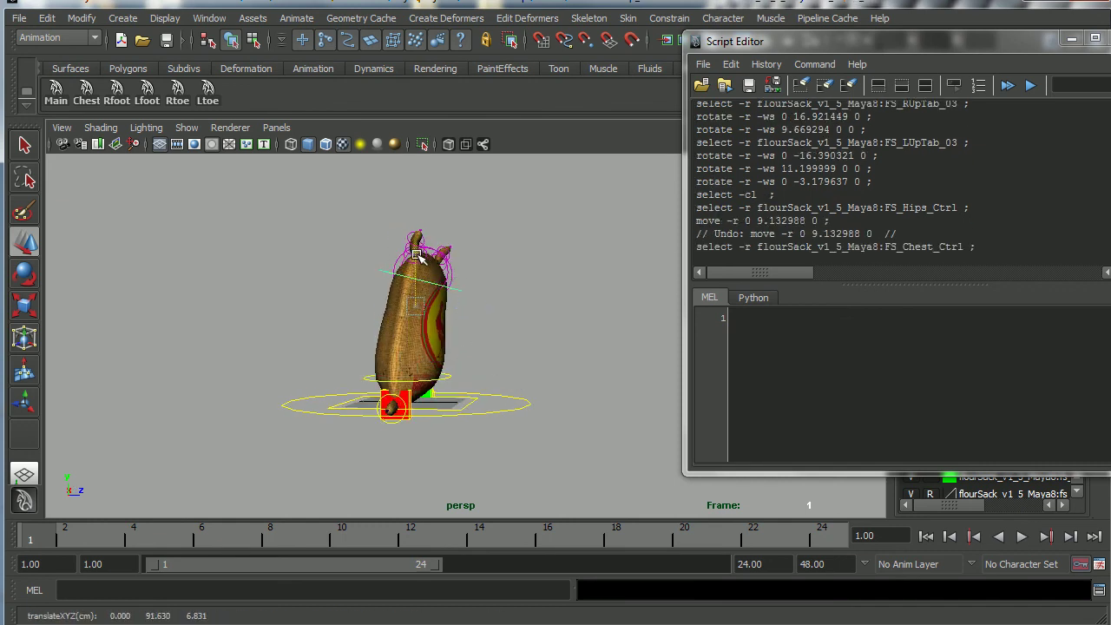
{"action": "left_click_drag", "start_coordinate": [418, 260], "coordinate": [422, 310]}
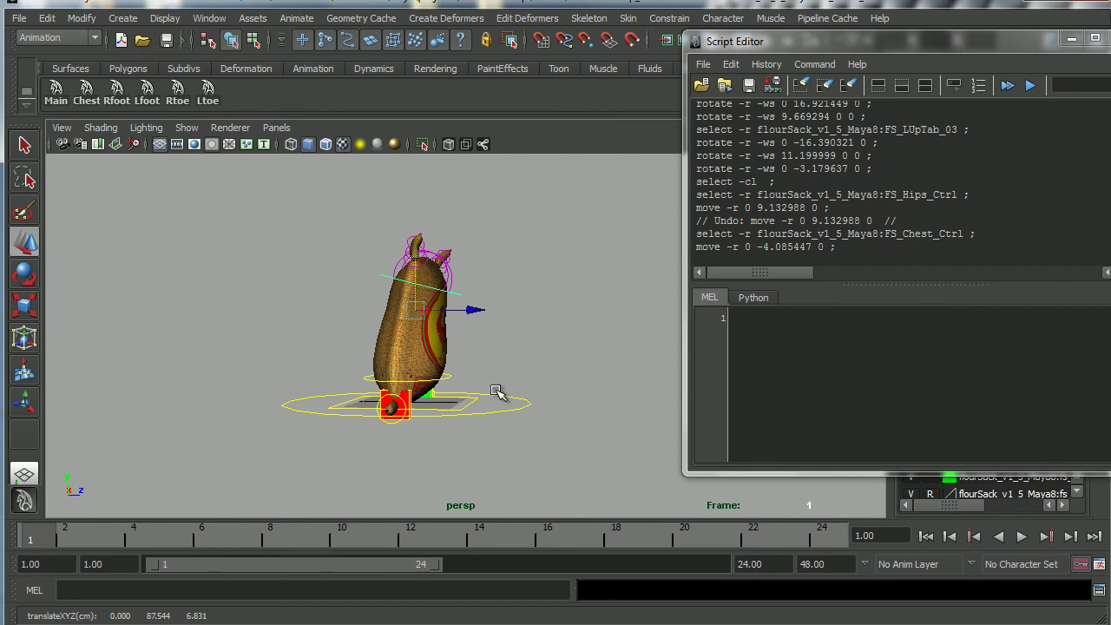
{"action": "left_click_drag", "start_coordinate": [379, 419], "coordinate": [611, 434], "text": "alt"}
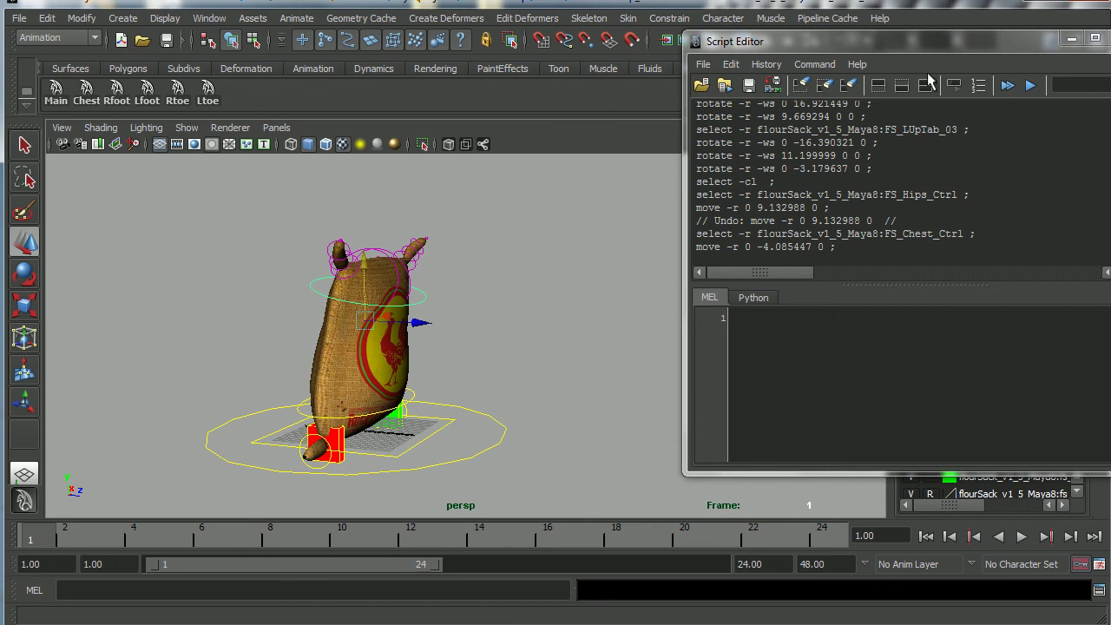
{"action": "left_click", "coordinate": [1102, 39]}
{"action": "right_click_drag", "start_coordinate": [583, 315], "coordinate": [512, 323], "text": "alt"}
- Save the scene under the new name FlourSackJump_v002.mb in the project's scenes folder
{"action": "left_click", "coordinate": [19, 17]}
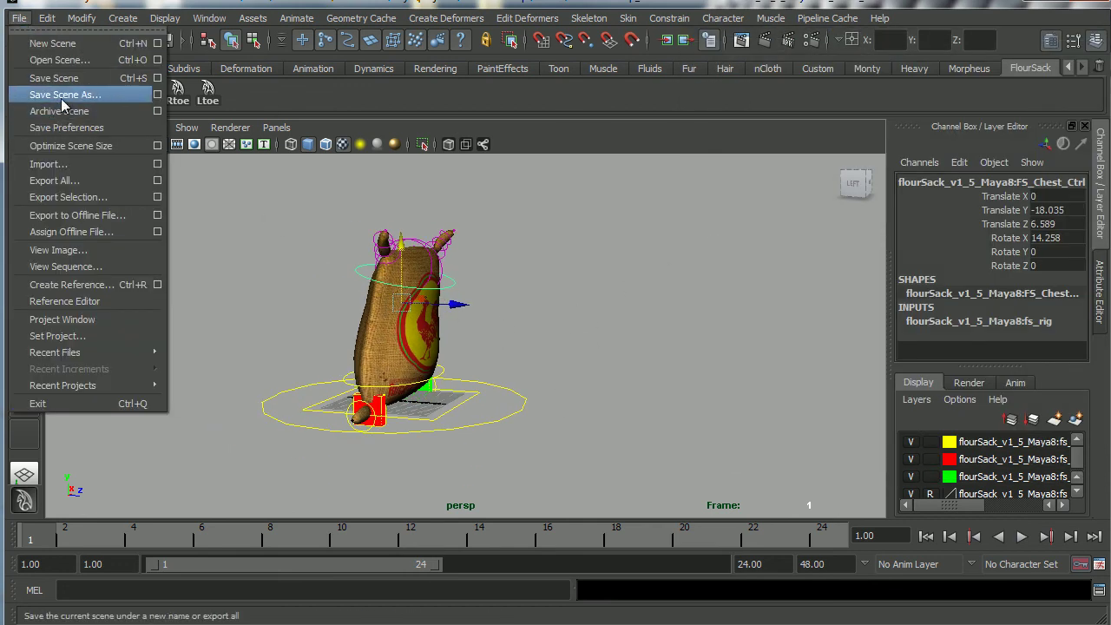
{"action": "left_click", "coordinate": [61, 96]}
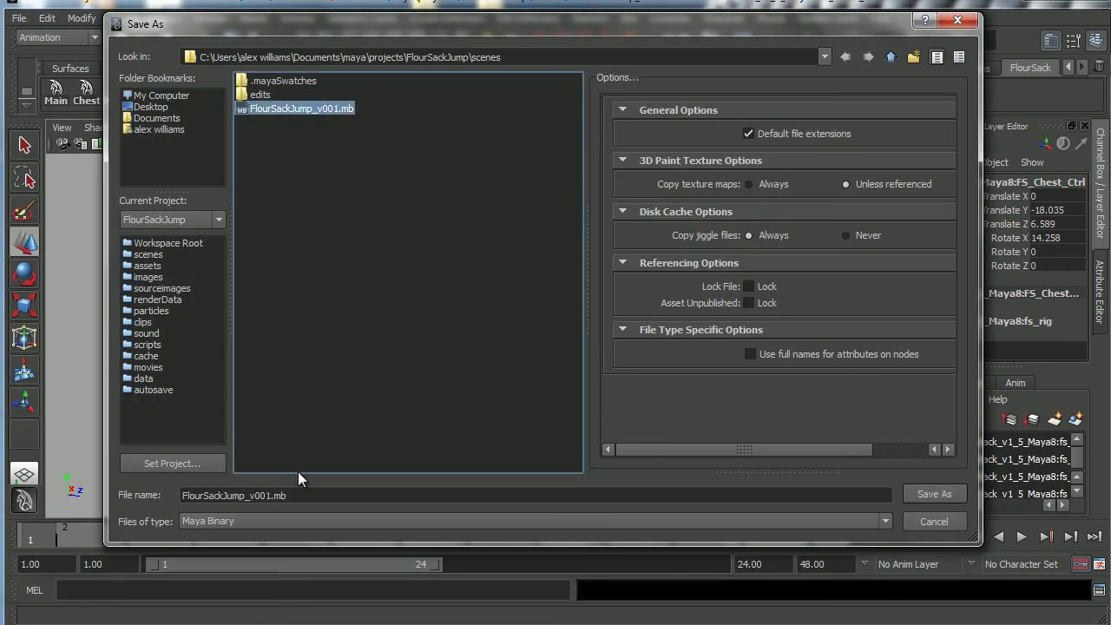
{"action": "left_click", "coordinate": [269, 497]}
{"action": "key", "text": "Delete"}
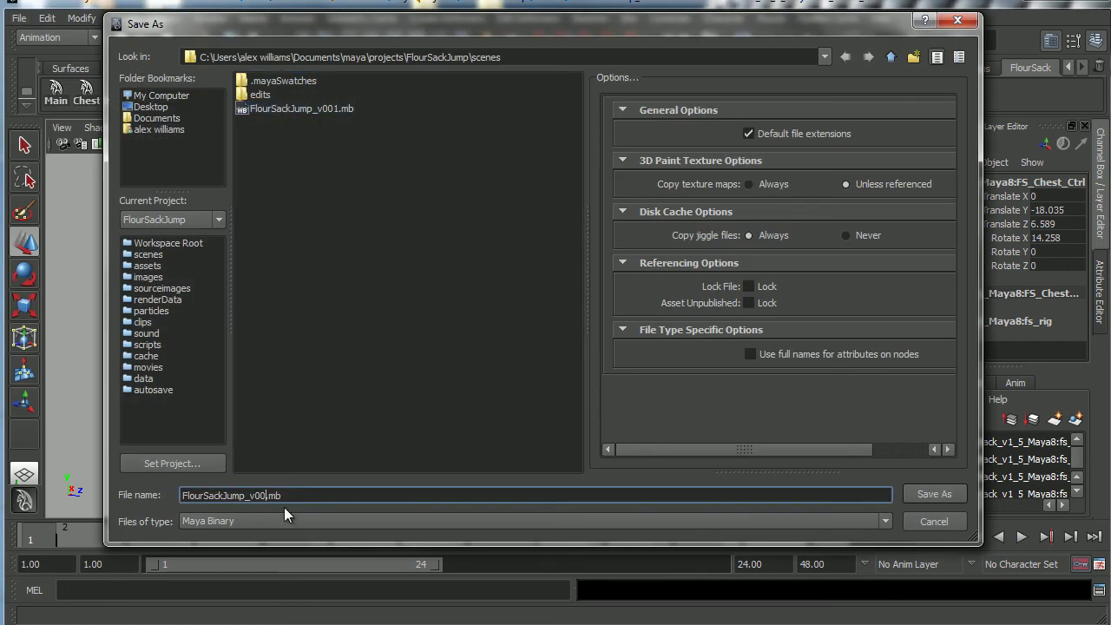
{"action": "left_click", "coordinate": [918, 493]}
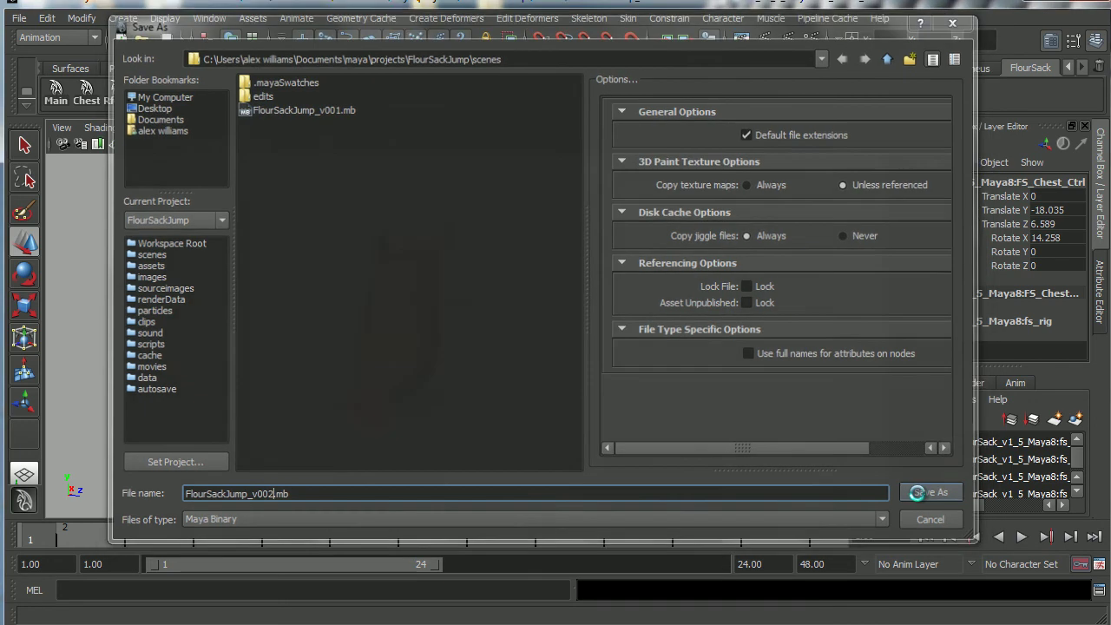
{"action": "left_click", "coordinate": [655, 375]}
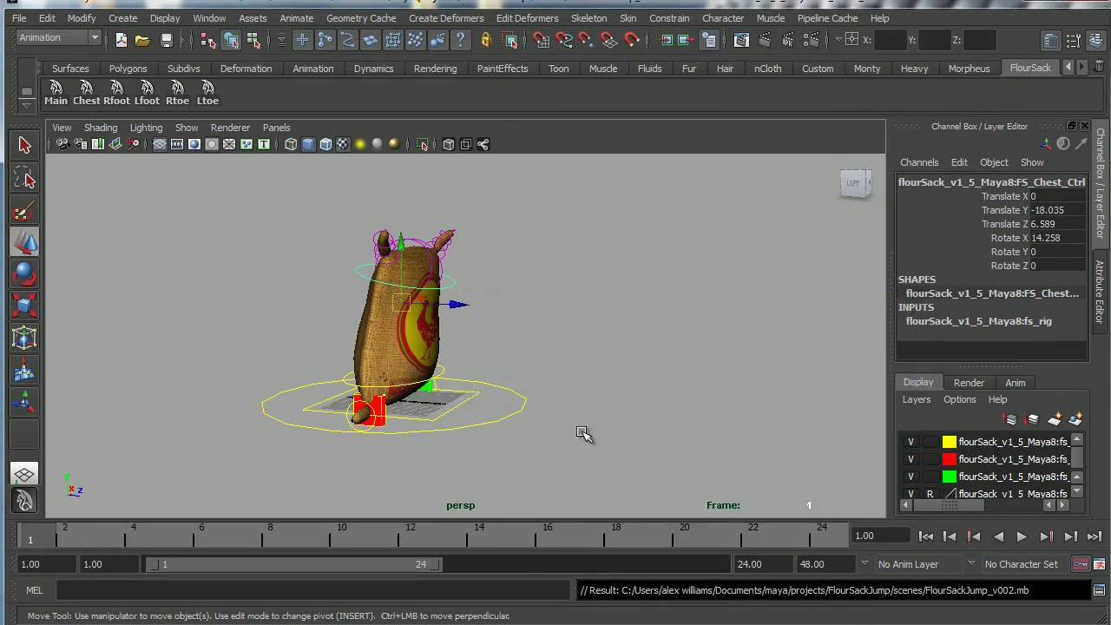
{"action": "left_click_drag", "start_coordinate": [531, 394], "coordinate": [547, 418], "text": "alt"}
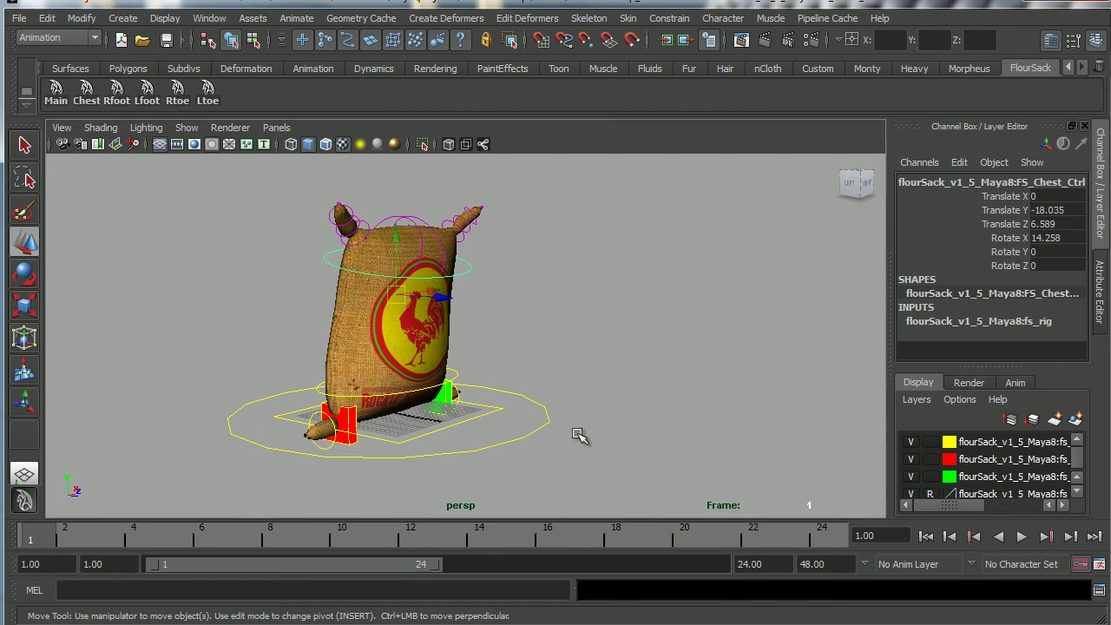
{"action": "left_click_drag", "start_coordinate": [538, 382], "coordinate": [580, 417], "text": "alt"}
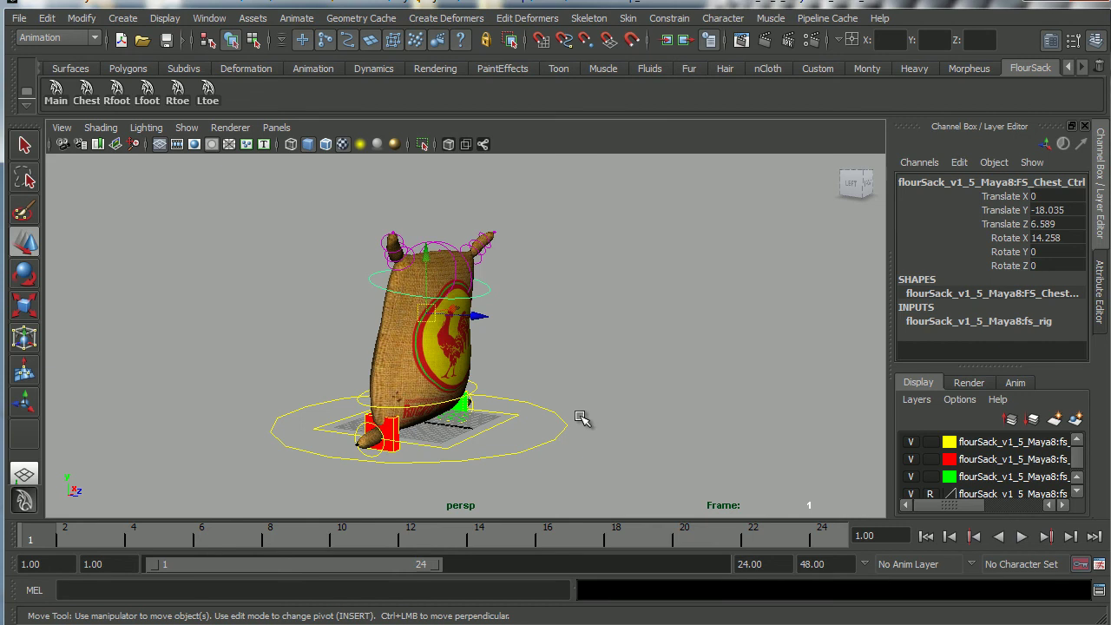